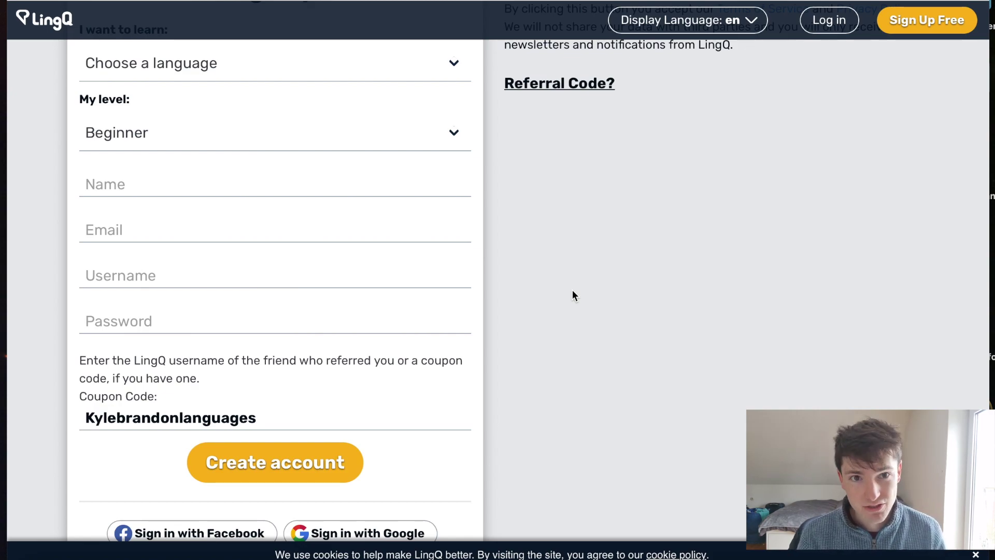
Step: Choose Spanish as the language to learn and Beginner as the level in the sign-up form
{"action": "scroll", "coordinate": [572, 291], "scroll_direction": "up", "scroll_amount": 2}
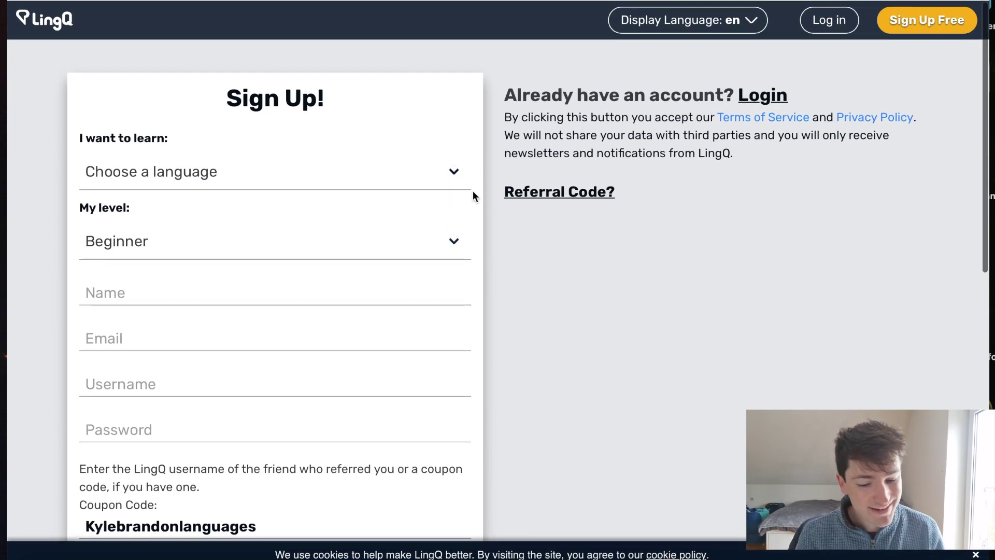
{"action": "left_click", "coordinate": [453, 175]}
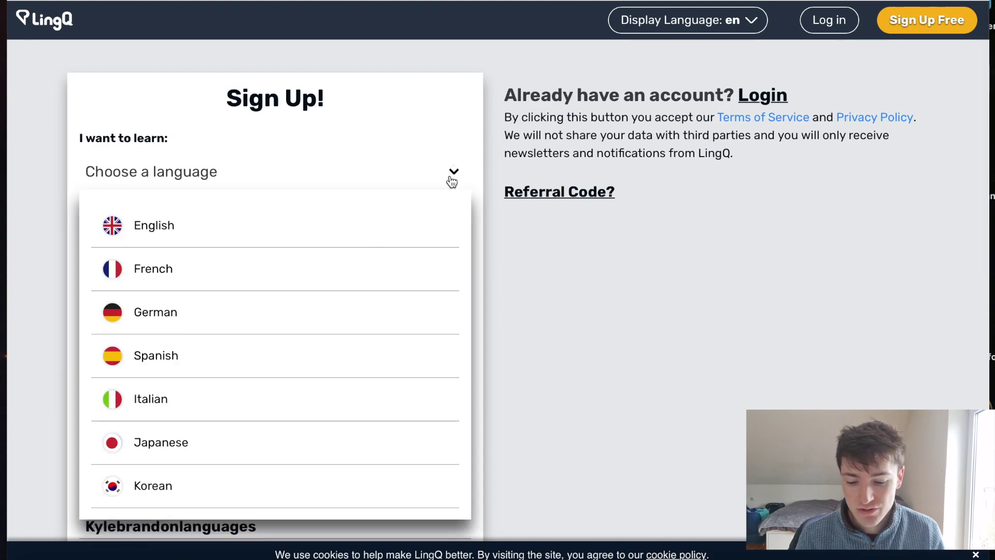
{"action": "left_click", "coordinate": [194, 361]}
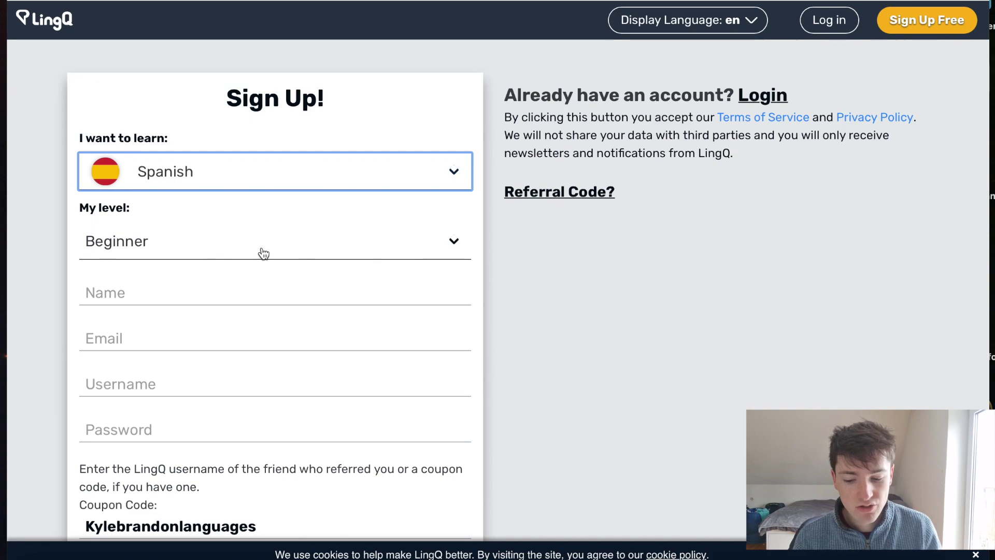
{"action": "left_click", "coordinate": [207, 243]}
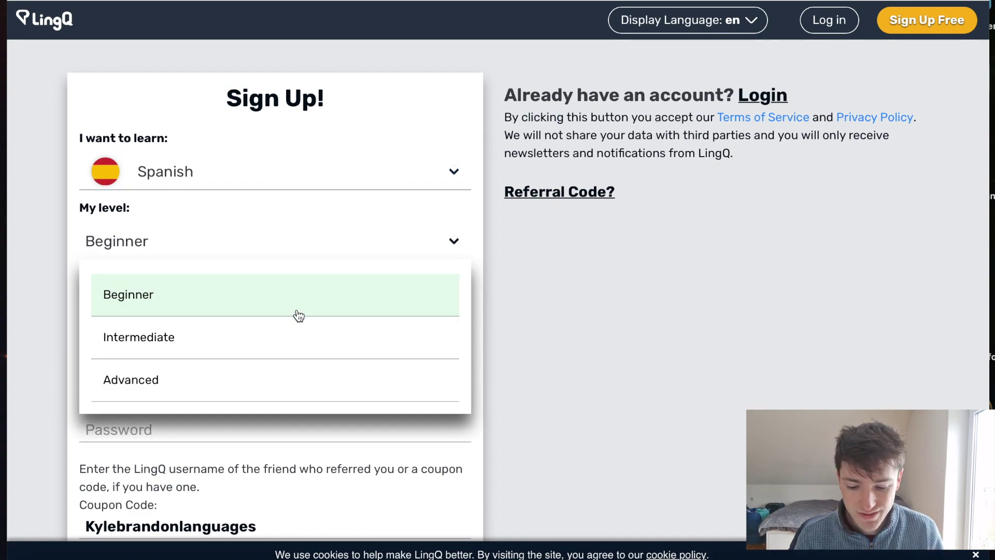
{"action": "scroll", "coordinate": [262, 389], "scroll_direction": "down", "scroll_amount": 1}
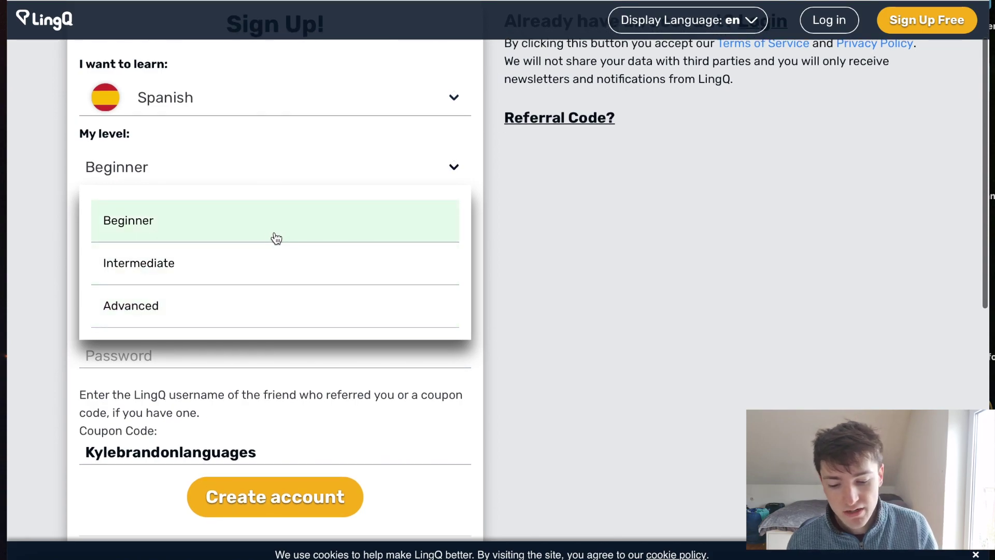
{"action": "left_click", "coordinate": [227, 238]}
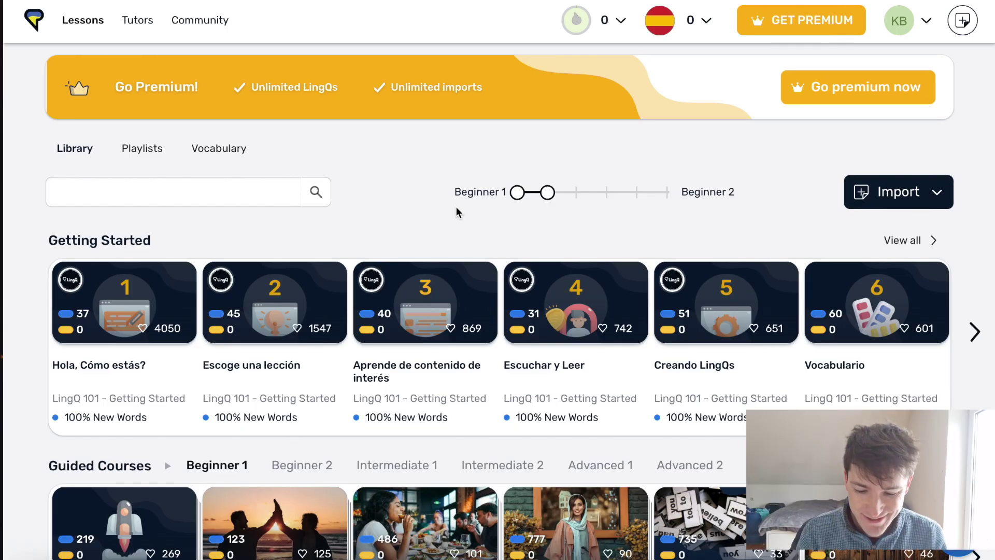
Step: Look over the lesson library's Getting Started, Guided Courses and Mini Stories sections
{"action": "scroll", "coordinate": [456, 210], "scroll_direction": "down", "scroll_amount": 1}
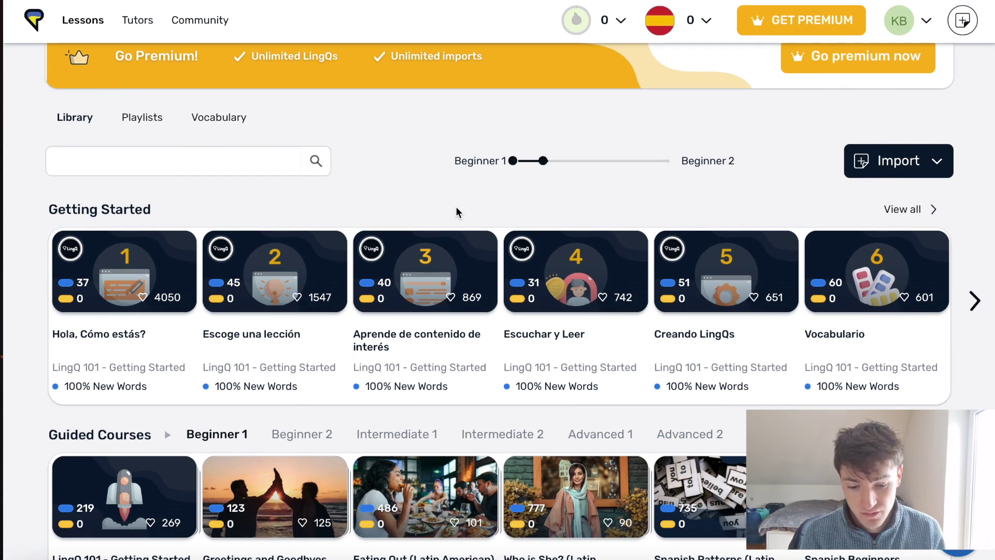
{"action": "scroll", "coordinate": [456, 210], "scroll_direction": "down", "scroll_amount": 2}
{"action": "scroll", "coordinate": [456, 210], "scroll_direction": "down", "scroll_amount": 3}
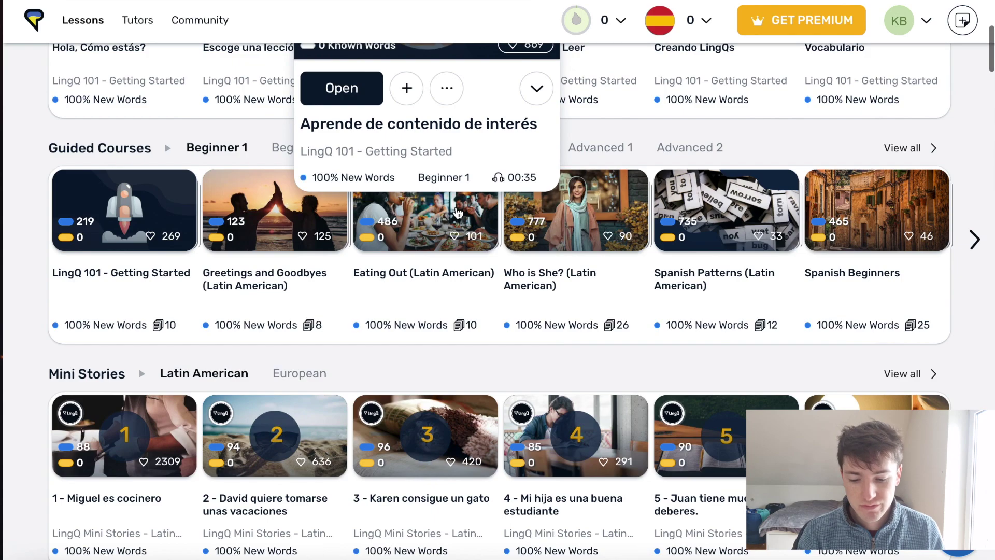
{"action": "scroll", "coordinate": [458, 213], "scroll_direction": "up", "scroll_amount": 5}
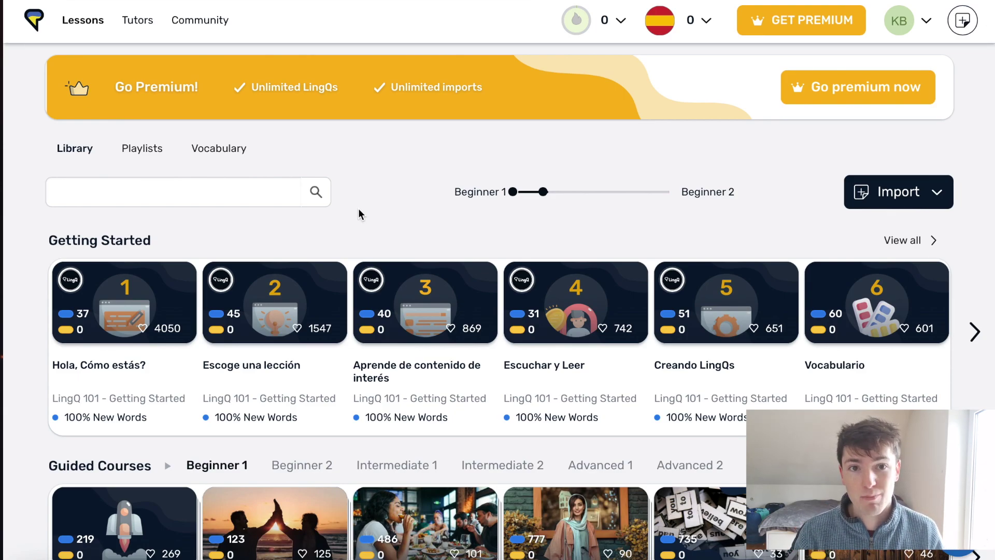
{"action": "scroll", "coordinate": [26, 250], "scroll_direction": "down", "scroll_amount": 1}
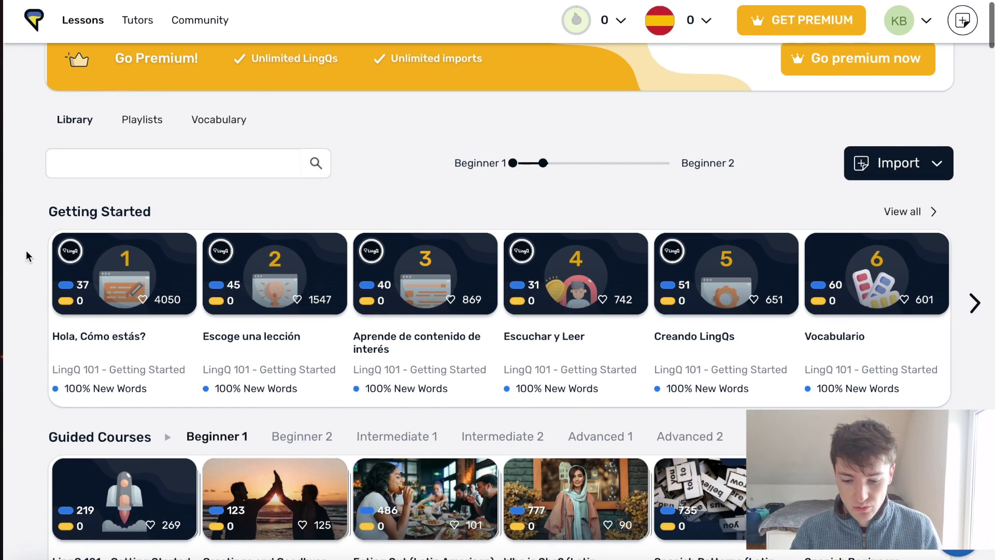
{"action": "scroll", "coordinate": [26, 251], "scroll_direction": "down", "scroll_amount": 2}
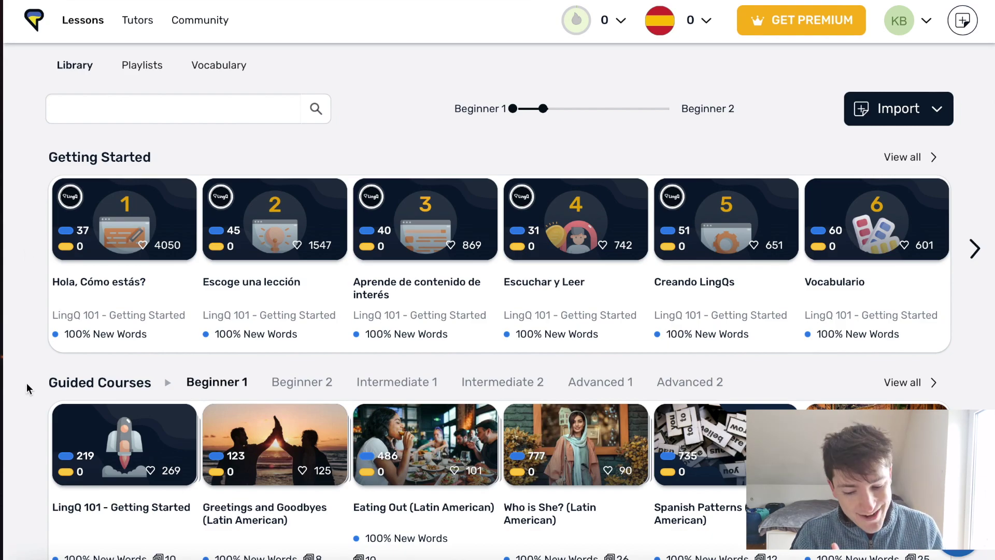
{"action": "scroll", "coordinate": [27, 255], "scroll_direction": "down", "scroll_amount": 2}
{"action": "scroll", "coordinate": [26, 414], "scroll_direction": "down", "scroll_amount": 2}
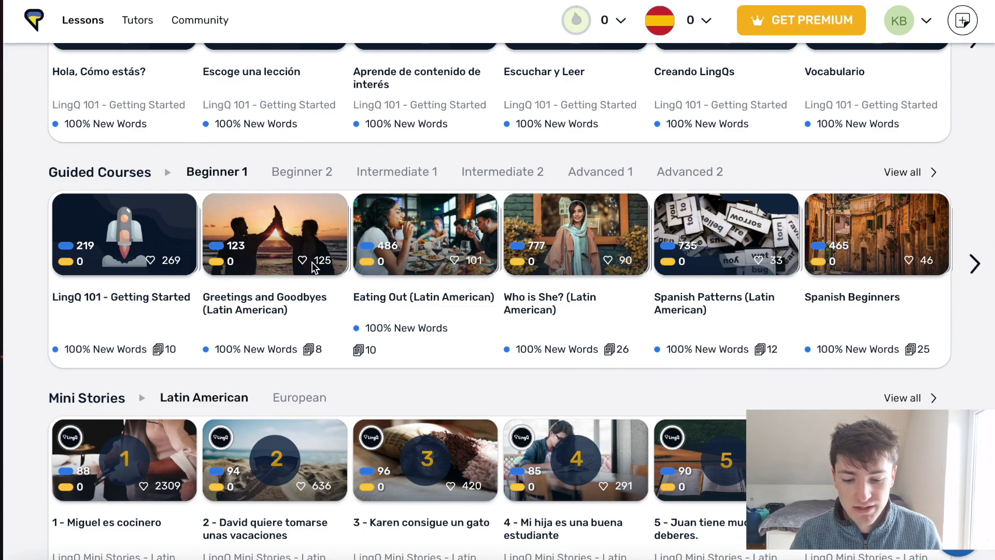
Step: View the guided courses for Beginner 2, Intermediate 1 and Advanced 2, and show the European Mini Stories
{"action": "left_click", "coordinate": [312, 176]}
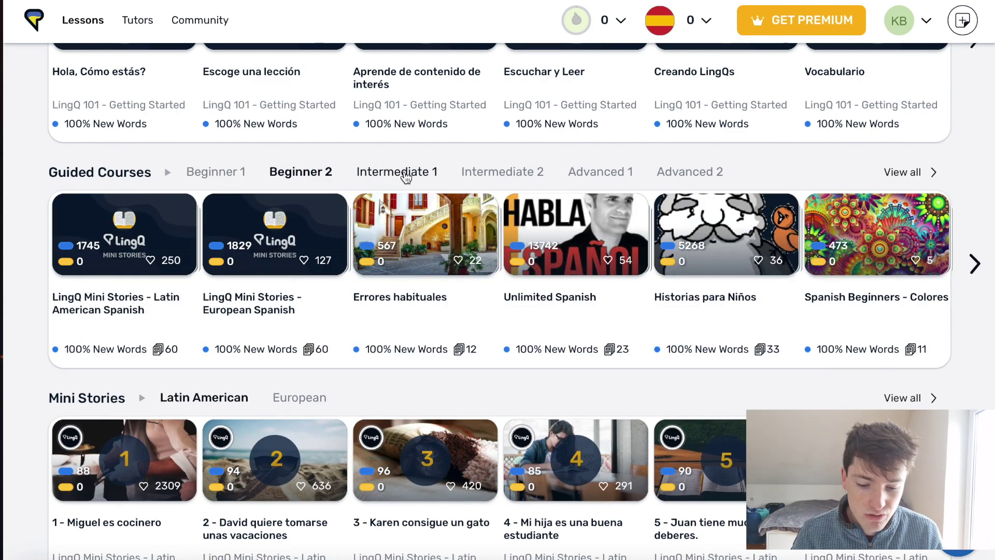
{"action": "left_click", "coordinate": [402, 173]}
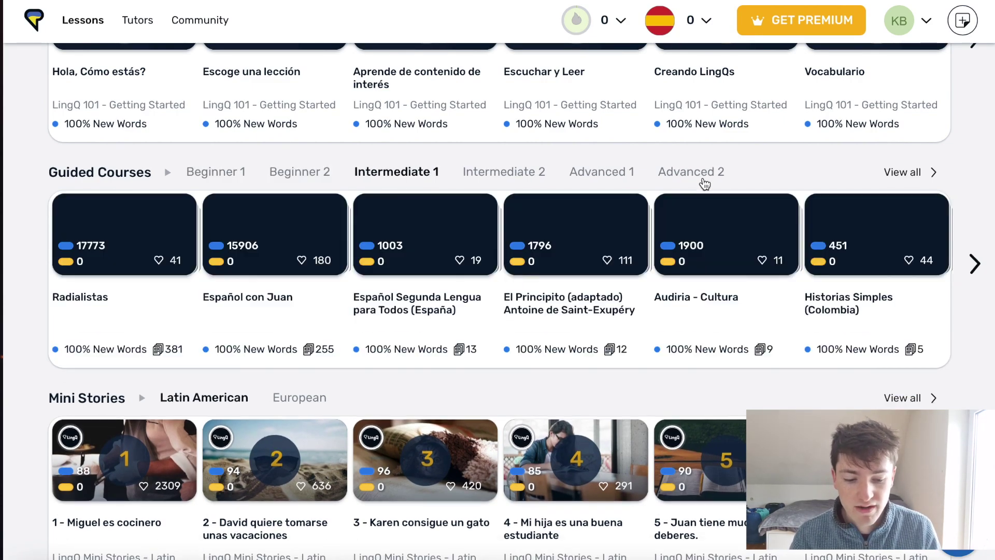
{"action": "left_click", "coordinate": [688, 173]}
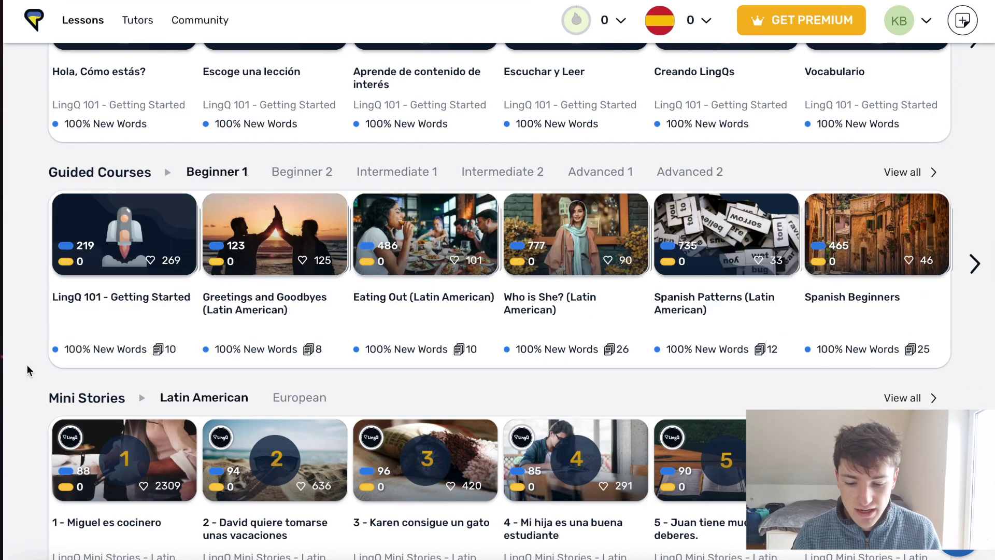
{"action": "scroll", "coordinate": [31, 387], "scroll_direction": "down", "scroll_amount": 3}
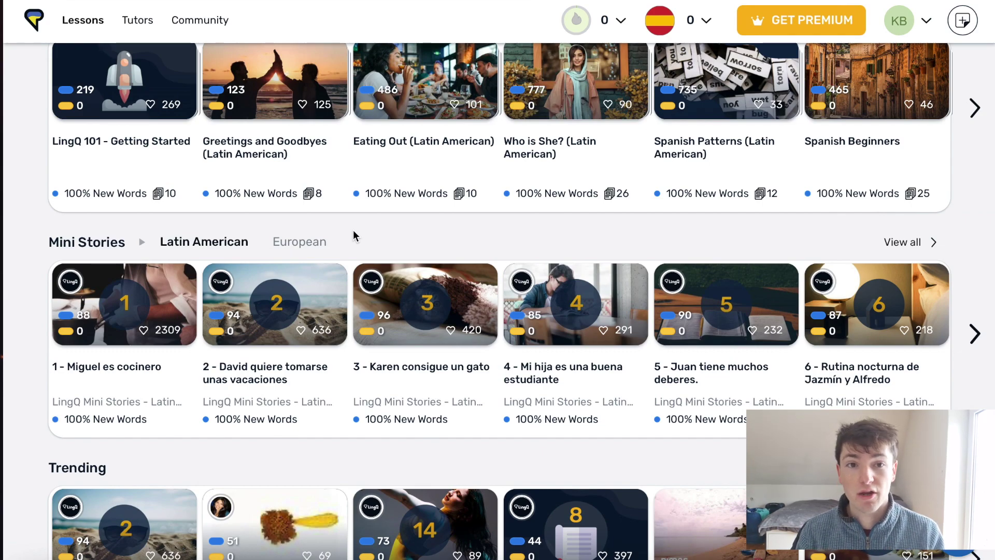
{"action": "left_click", "coordinate": [300, 241]}
Step: Browse the library's remaining sections, from Trending and News Feed through Lesson Store to Kids, and return to the start of the page
{"action": "scroll", "coordinate": [36, 298], "scroll_direction": "down", "scroll_amount": 5}
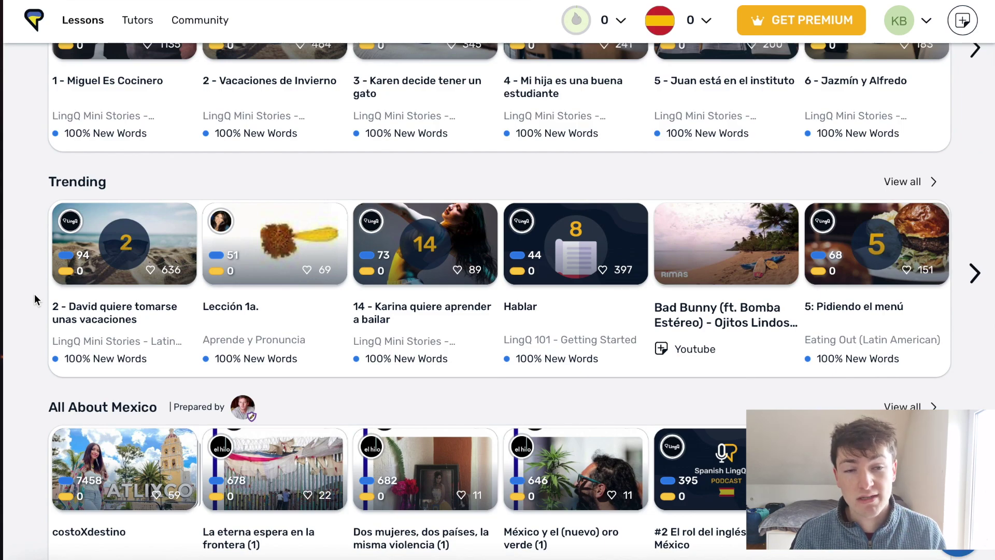
{"action": "scroll", "coordinate": [35, 299], "scroll_direction": "down", "scroll_amount": 5}
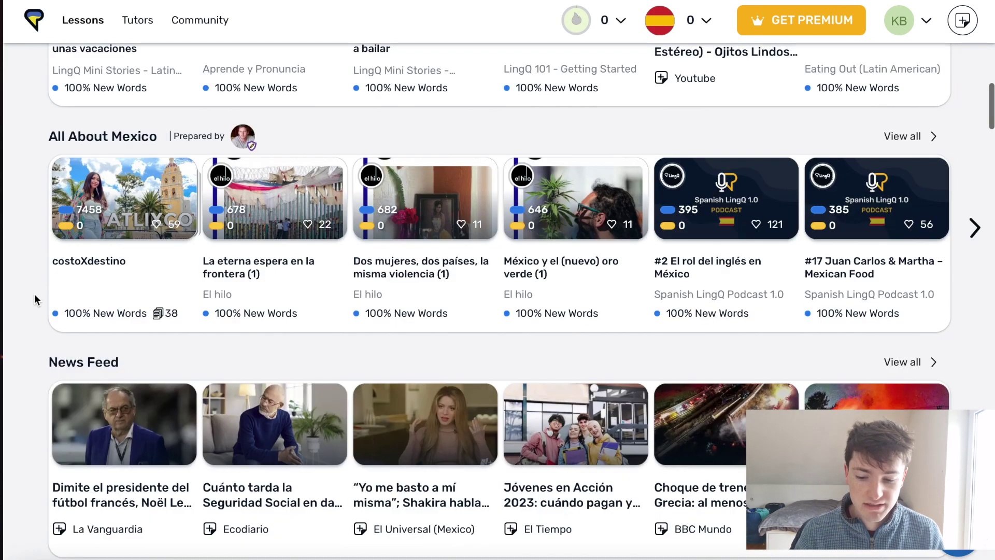
{"action": "scroll", "coordinate": [34, 300], "scroll_direction": "down", "scroll_amount": 1}
{"action": "scroll", "coordinate": [35, 300], "scroll_direction": "down", "scroll_amount": 2}
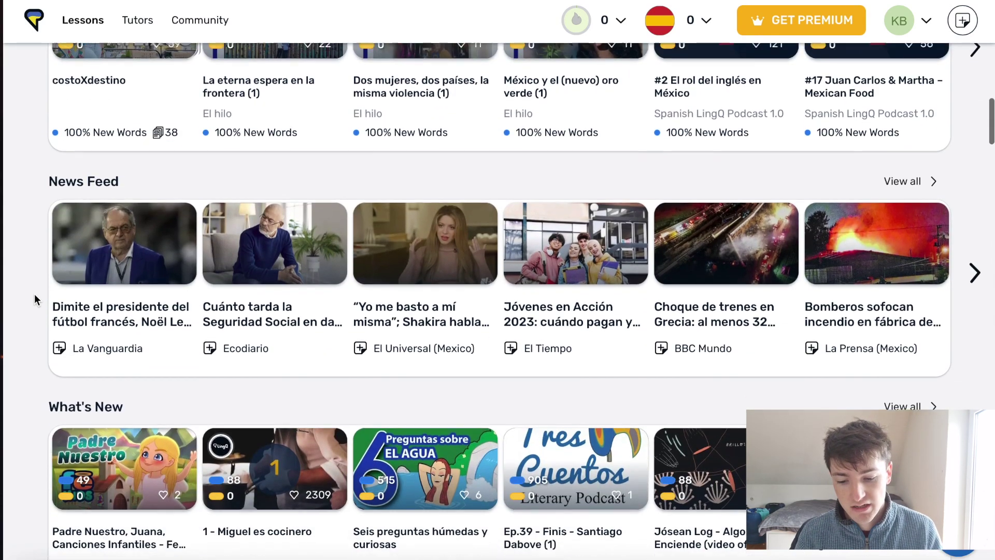
{"action": "scroll", "coordinate": [34, 299], "scroll_direction": "down", "scroll_amount": 6}
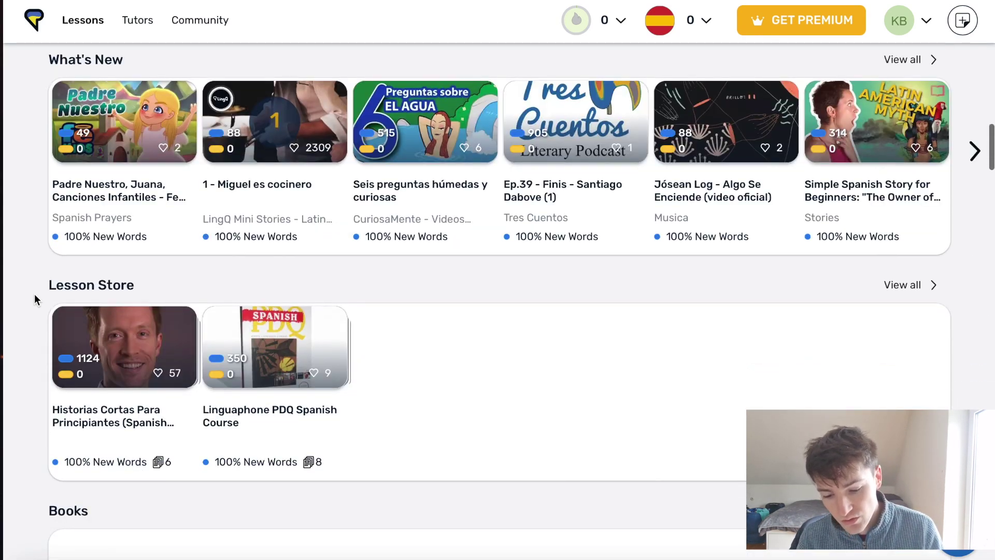
{"action": "scroll", "coordinate": [34, 299], "scroll_direction": "down", "scroll_amount": 11}
{"action": "scroll", "coordinate": [34, 299], "scroll_direction": "down", "scroll_amount": 4}
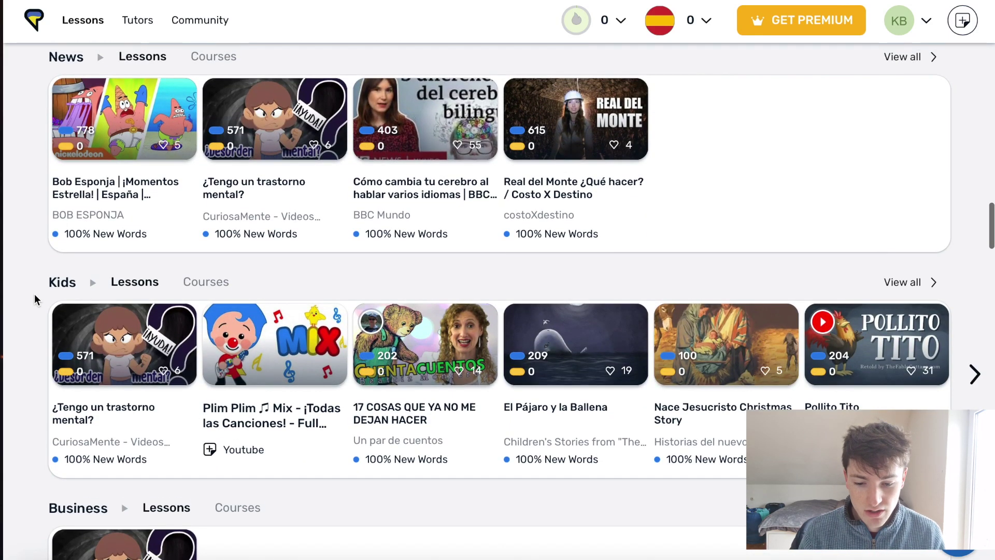
{"action": "key", "text": "Home"}
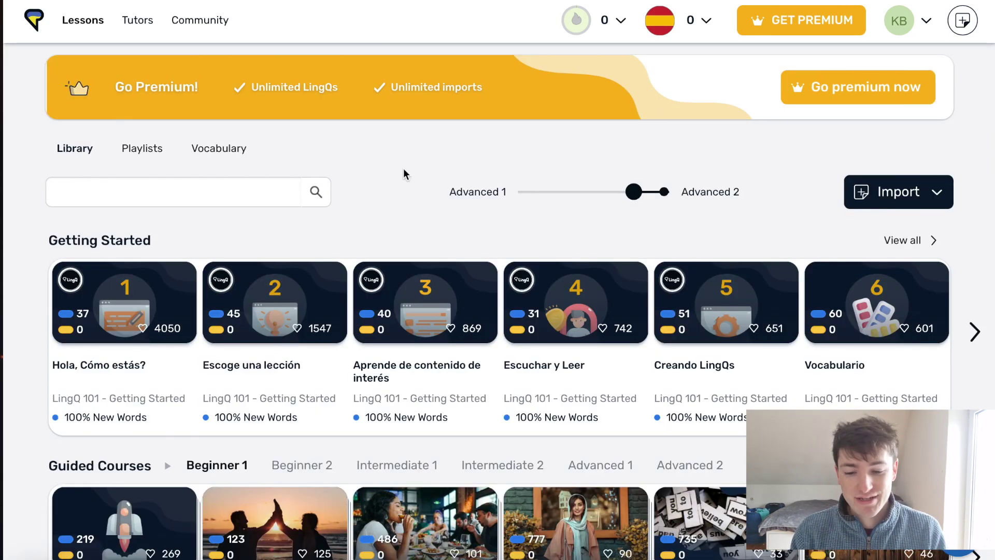
Step: Open the Tutors page and examine the tutor listings, including the second tutor's intro video and weekly availability
{"action": "left_click", "coordinate": [138, 24]}
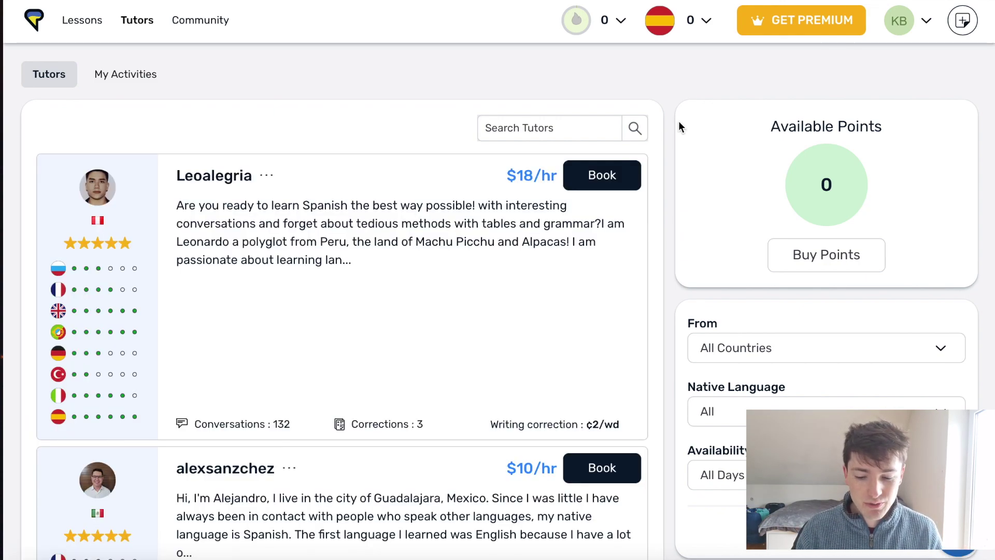
{"action": "scroll", "coordinate": [680, 126], "scroll_direction": "down", "scroll_amount": 2}
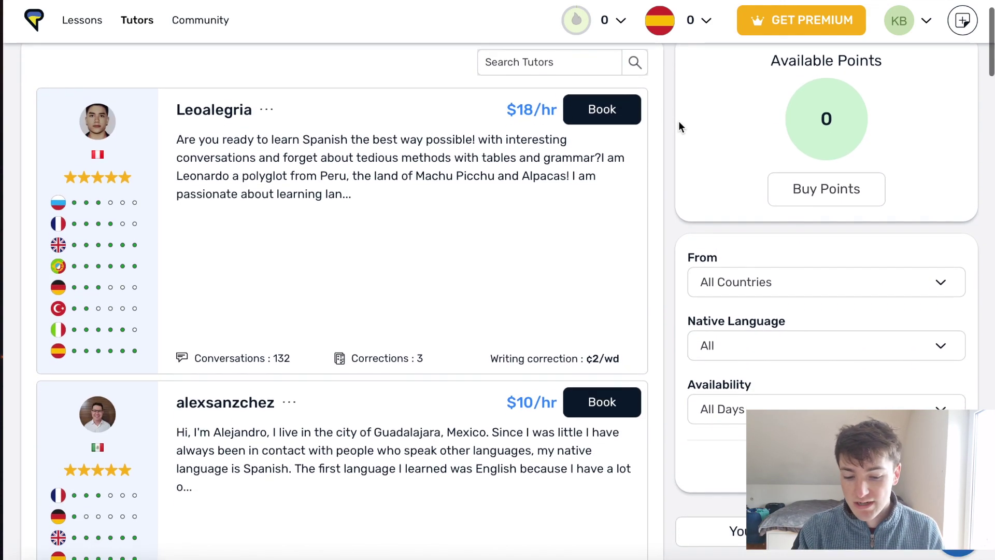
{"action": "scroll", "coordinate": [679, 126], "scroll_direction": "down", "scroll_amount": 3}
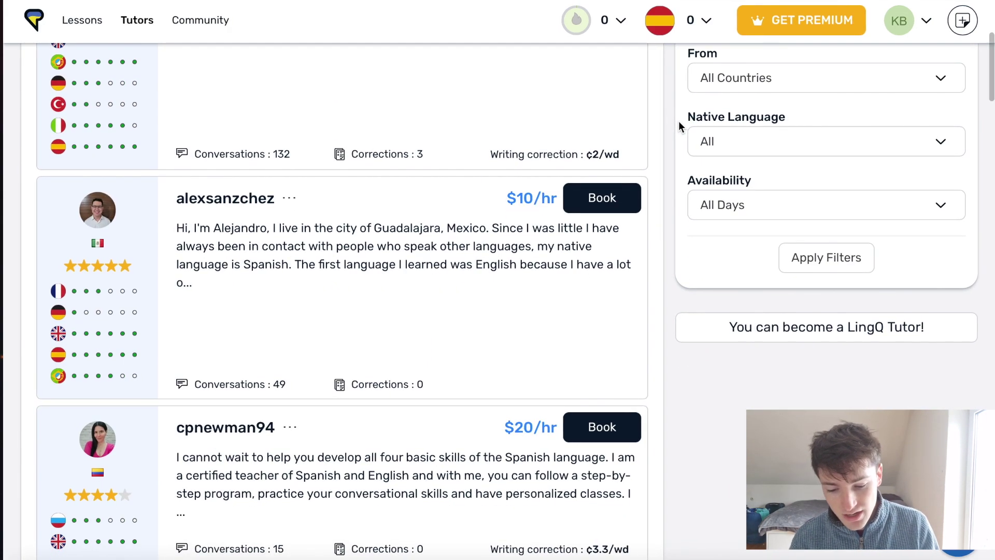
{"action": "mouse_move", "coordinate": [145, 261]}
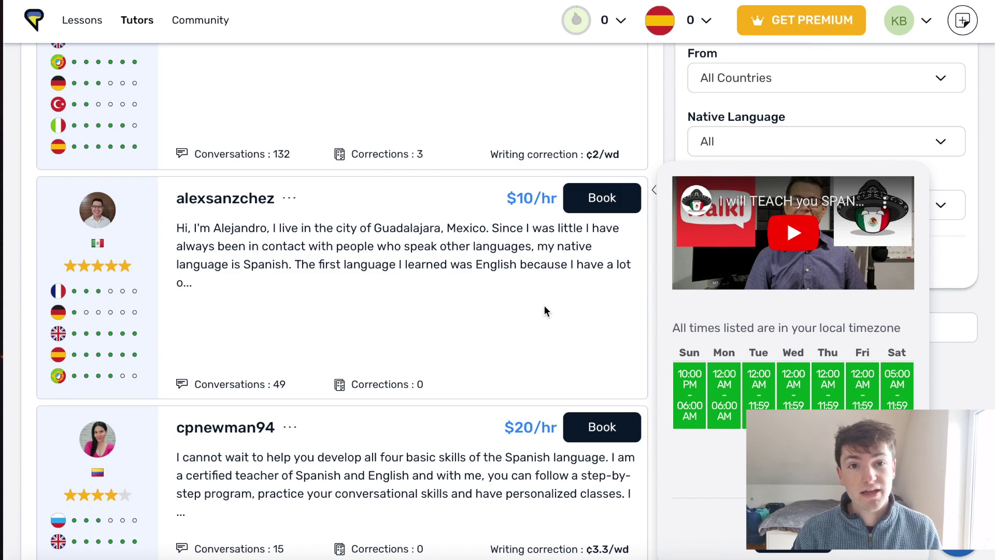
{"action": "scroll", "coordinate": [861, 347], "scroll_direction": "up", "scroll_amount": 5}
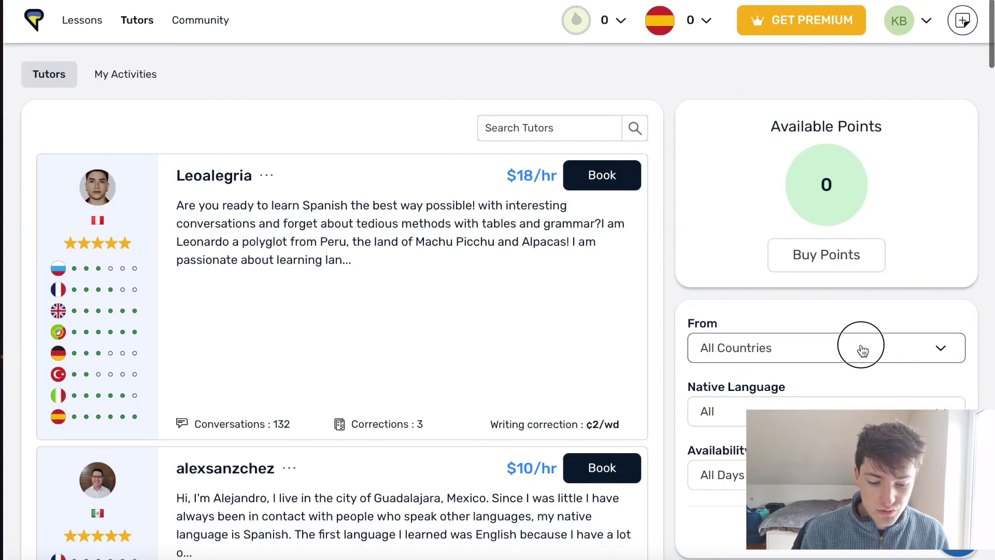
Step: Check the tutor filters for country, native language and availability without applying any
{"action": "left_click", "coordinate": [863, 350]}
{"action": "left_click", "coordinate": [849, 326]}
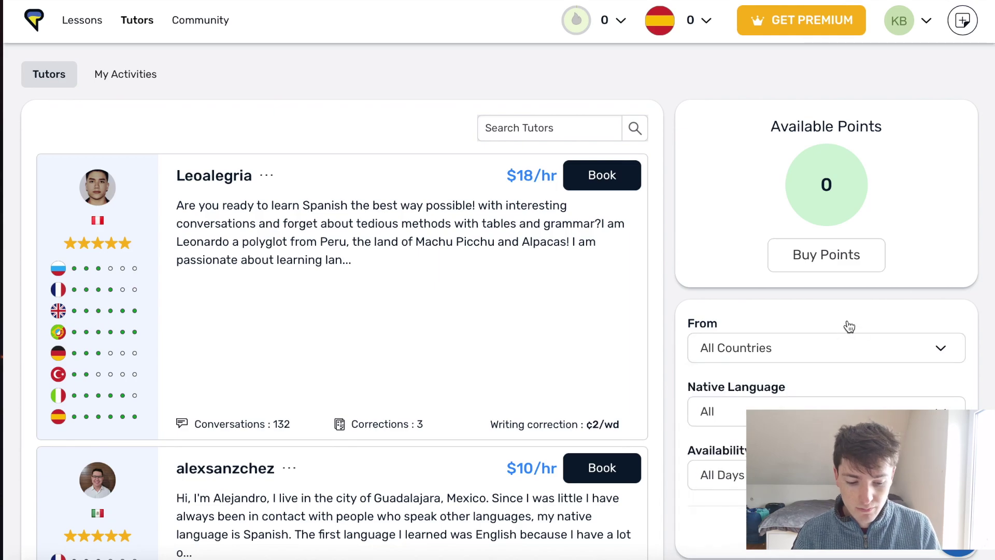
{"action": "scroll", "coordinate": [849, 326], "scroll_direction": "down", "scroll_amount": 3}
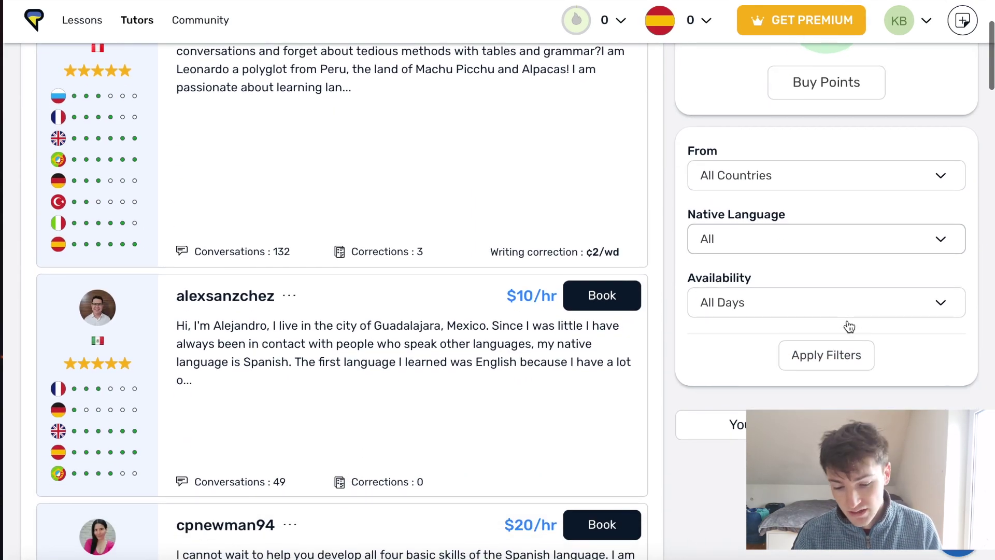
{"action": "scroll", "coordinate": [848, 325], "scroll_direction": "up", "scroll_amount": 3}
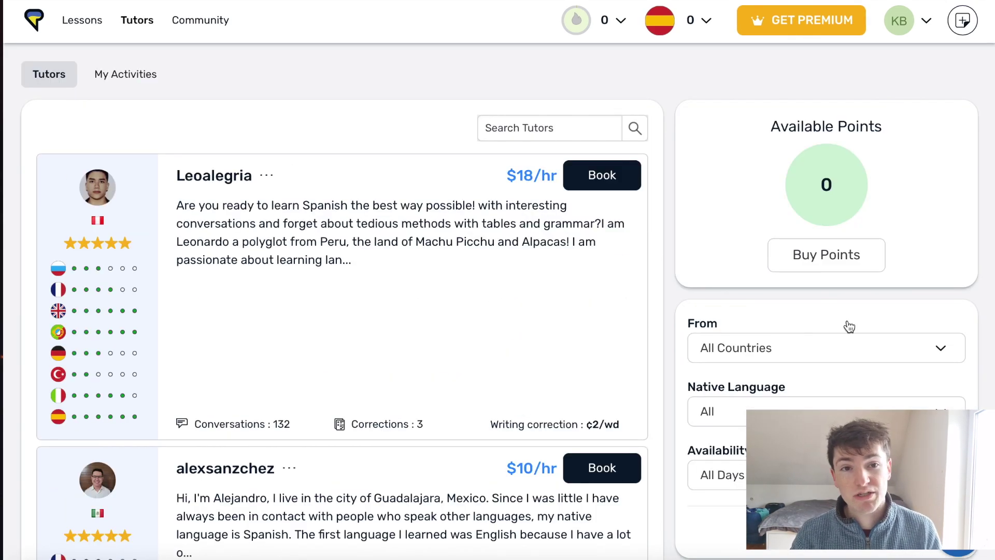
Step: Review the active Spanish challenges in the Community section and open the Writing Exchange
{"action": "left_click", "coordinate": [200, 24]}
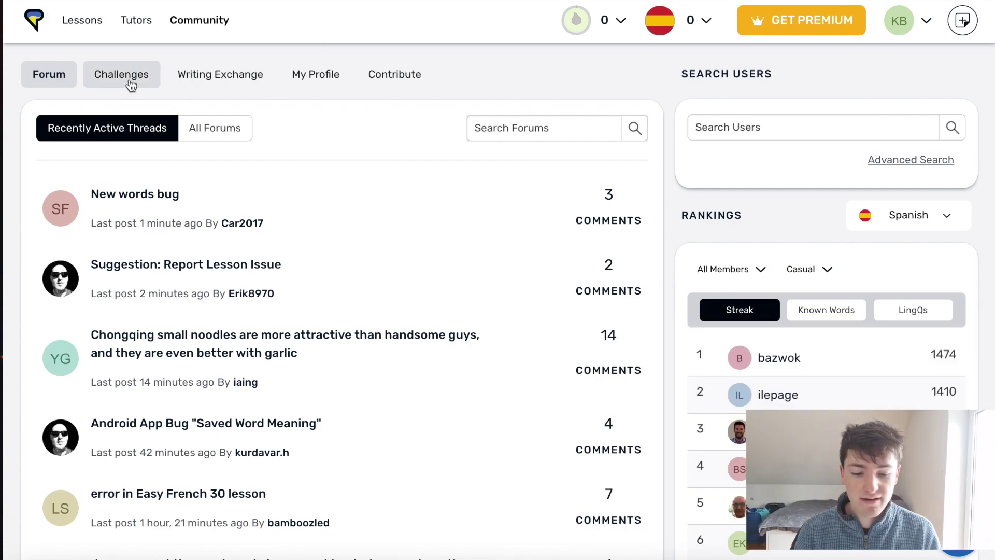
{"action": "left_click", "coordinate": [130, 80]}
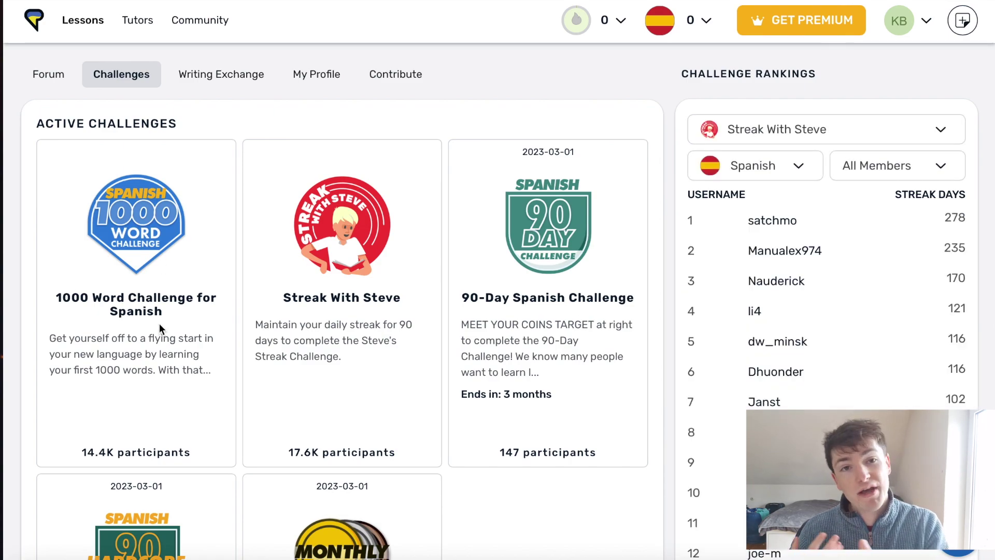
{"action": "scroll", "coordinate": [160, 324], "scroll_direction": "down", "scroll_amount": 5}
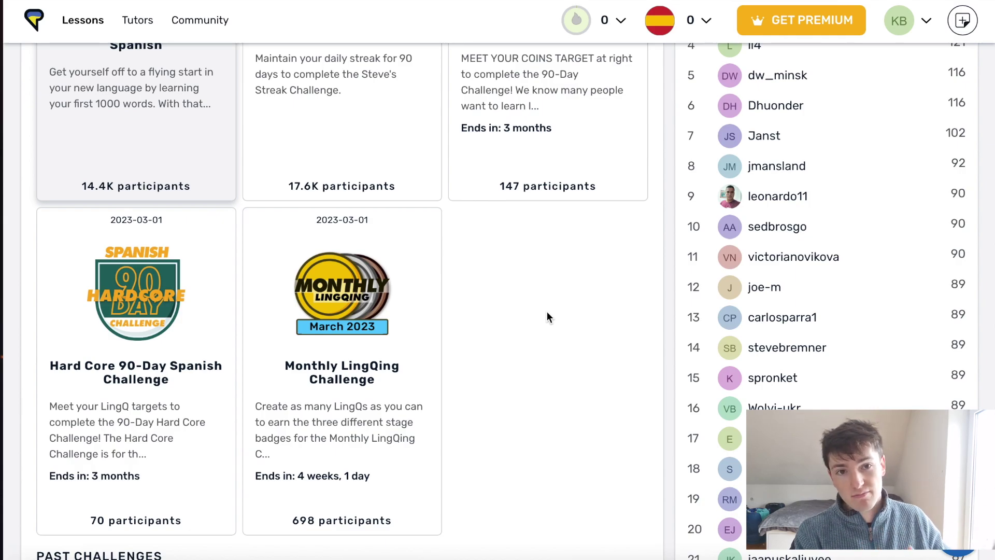
{"action": "scroll", "coordinate": [548, 317], "scroll_direction": "up", "scroll_amount": 5}
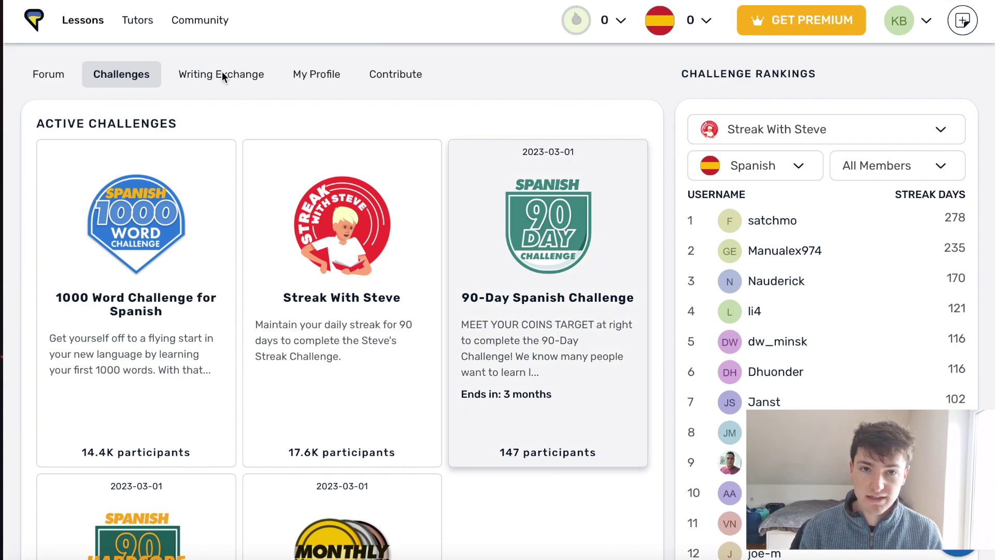
{"action": "left_click", "coordinate": [222, 76]}
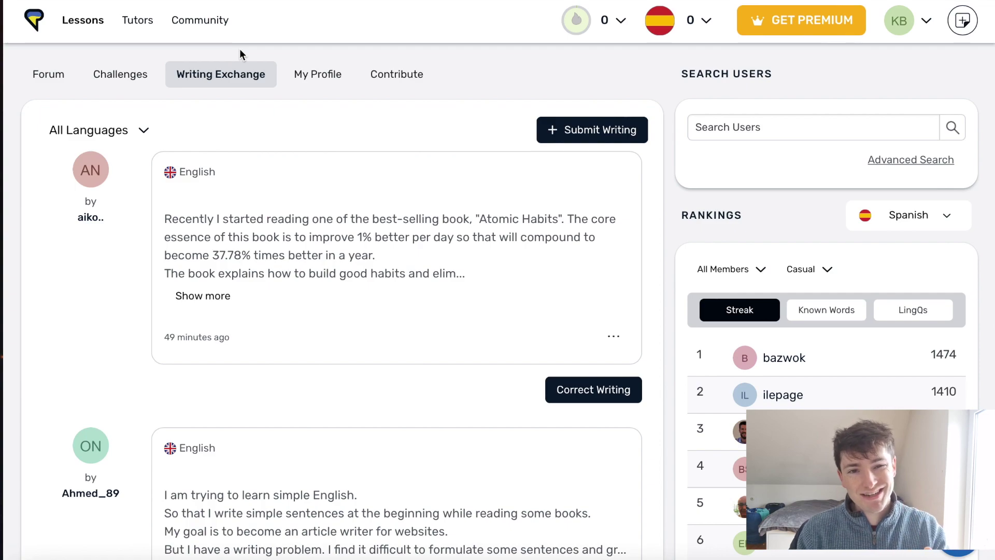
Step: Open the correction editor for the first English post about "Atomic Habits" and review its original and editable text down to the submit option
{"action": "left_click", "coordinate": [593, 389]}
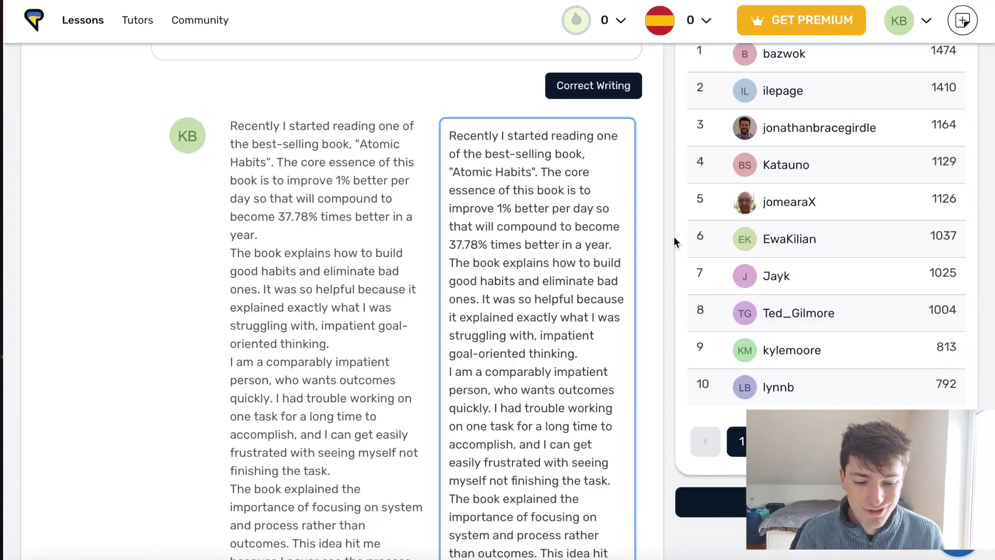
{"action": "scroll", "coordinate": [648, 244], "scroll_direction": "down", "scroll_amount": 1}
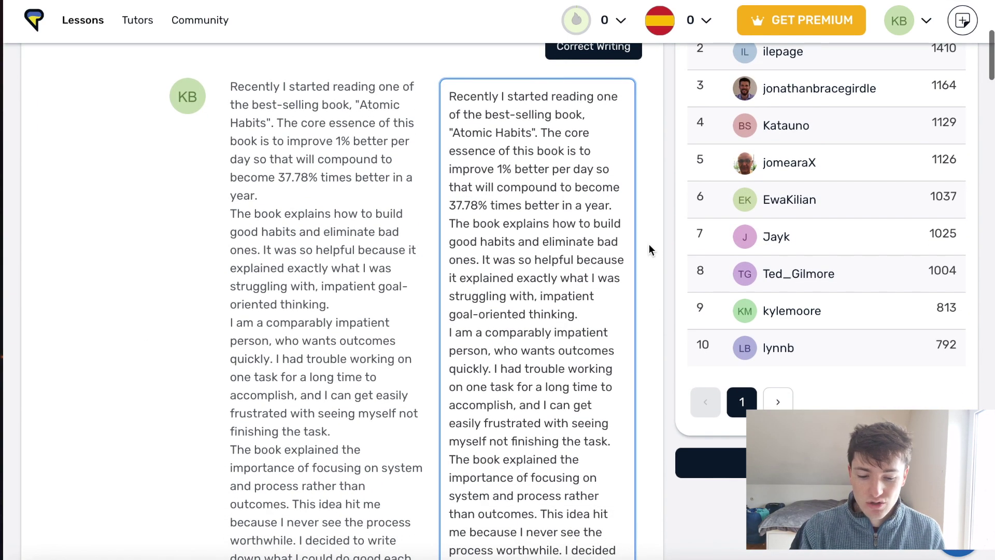
{"action": "scroll", "coordinate": [649, 244], "scroll_direction": "down", "scroll_amount": 1}
{"action": "scroll", "coordinate": [649, 244], "scroll_direction": "down", "scroll_amount": 1}
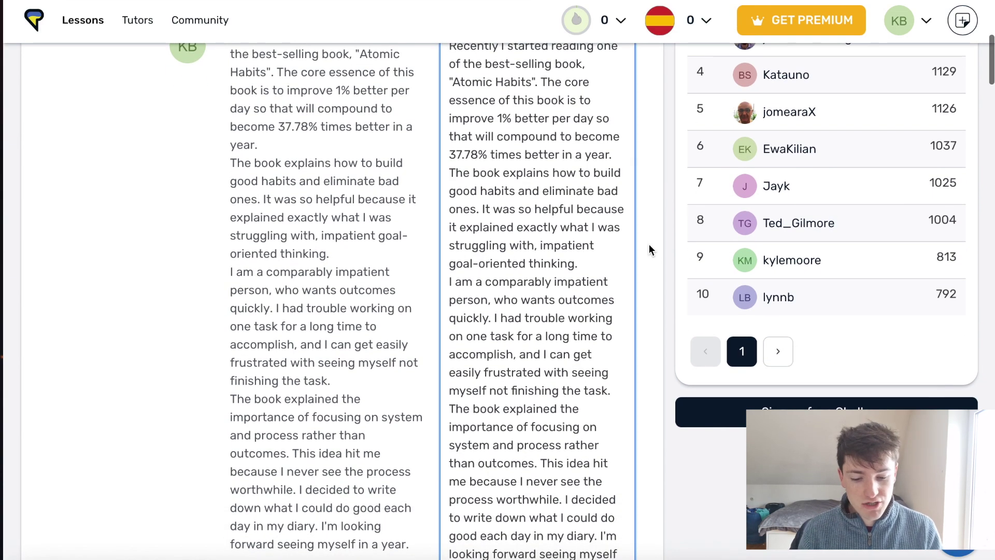
{"action": "scroll", "coordinate": [649, 244], "scroll_direction": "down", "scroll_amount": 2}
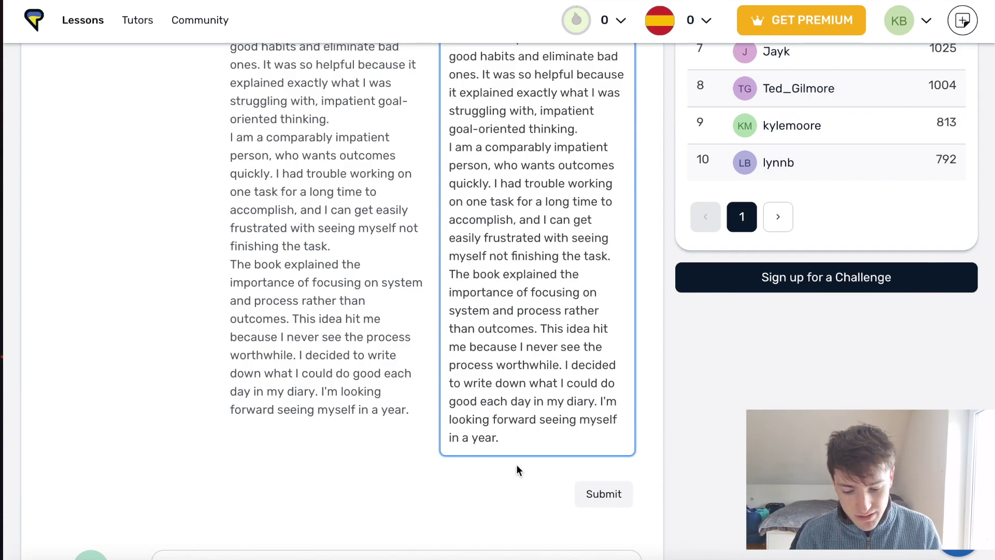
{"action": "scroll", "coordinate": [498, 382], "scroll_direction": "down", "scroll_amount": 2}
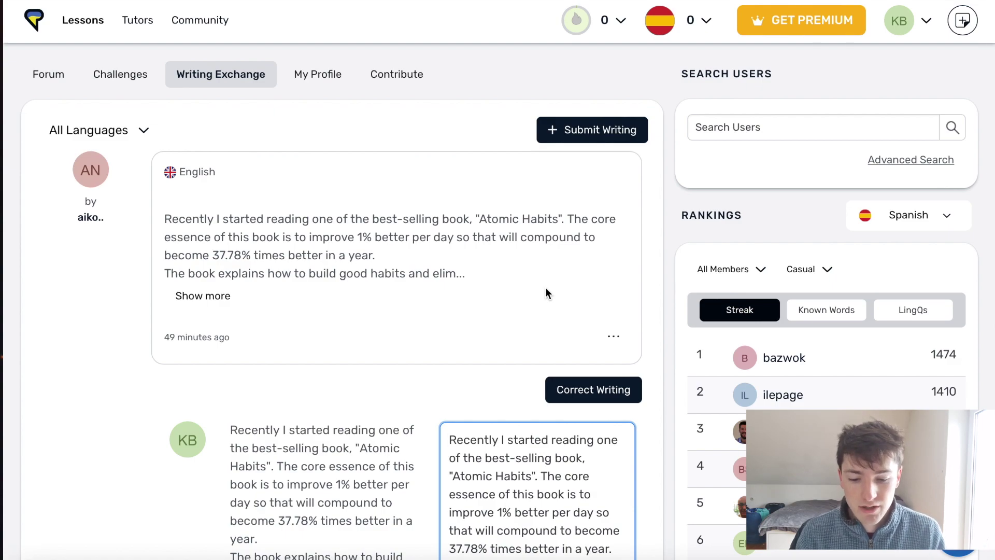
Step: Open the Community profile and examine the German known-words statistics, activity totals, streak, weekly goals and milestone badges
{"action": "left_click", "coordinate": [318, 75]}
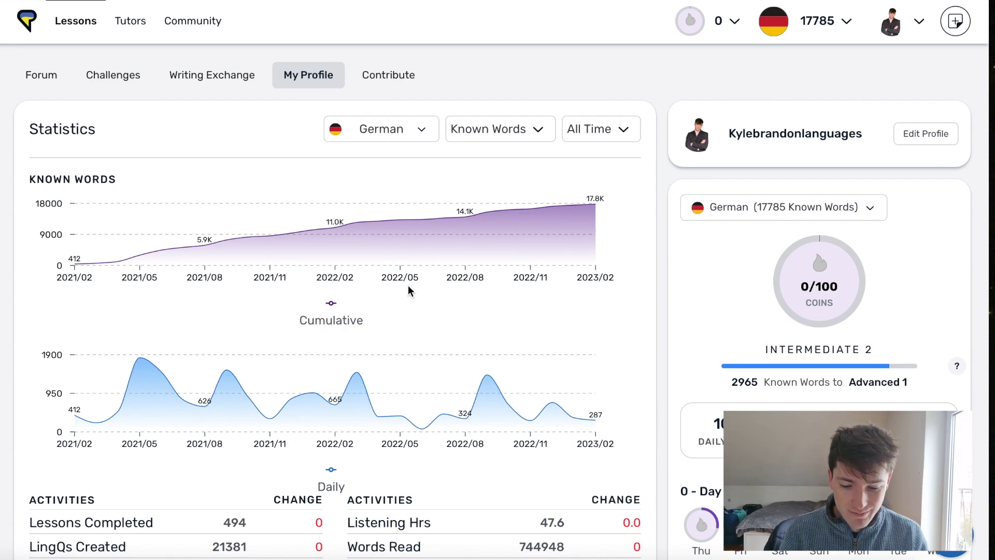
{"action": "mouse_move", "coordinate": [129, 263]}
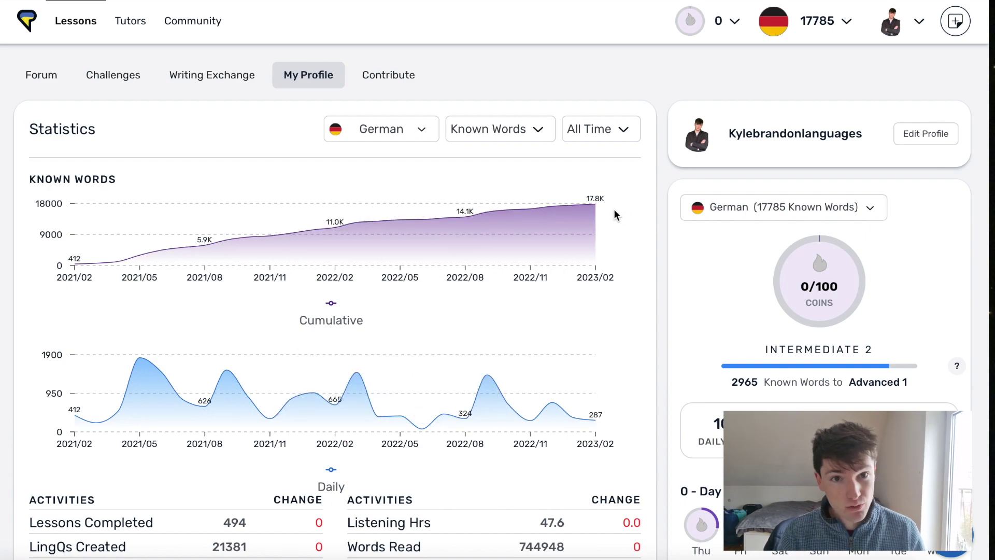
{"action": "scroll", "coordinate": [652, 271], "scroll_direction": "down", "scroll_amount": 9}
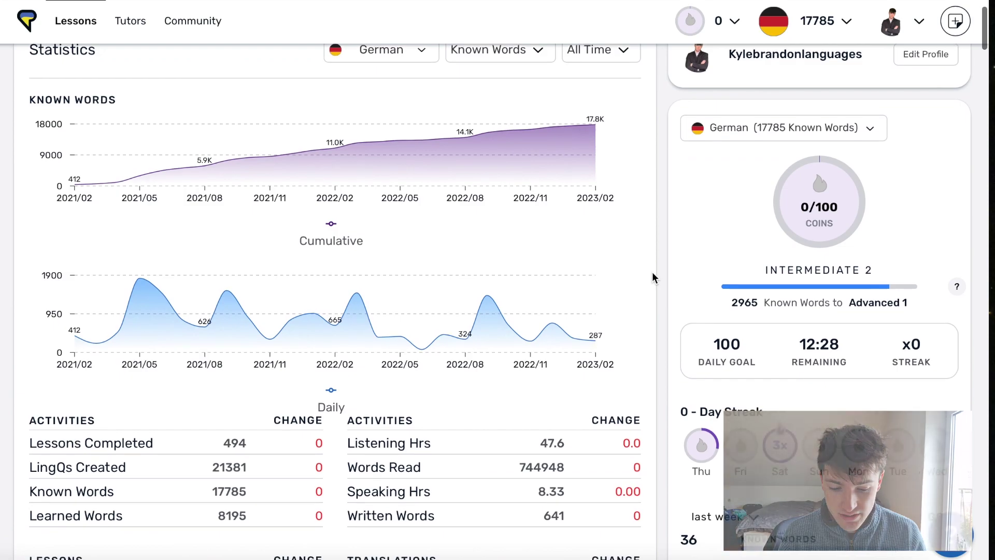
{"action": "scroll", "coordinate": [649, 319], "scroll_direction": "up", "scroll_amount": 5}
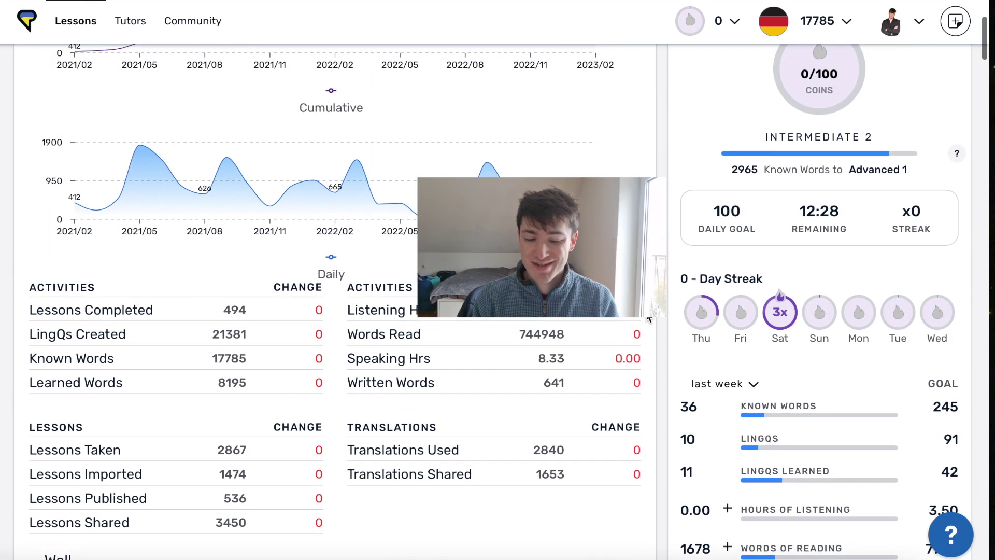
{"action": "scroll", "coordinate": [648, 320], "scroll_direction": "up", "scroll_amount": 2}
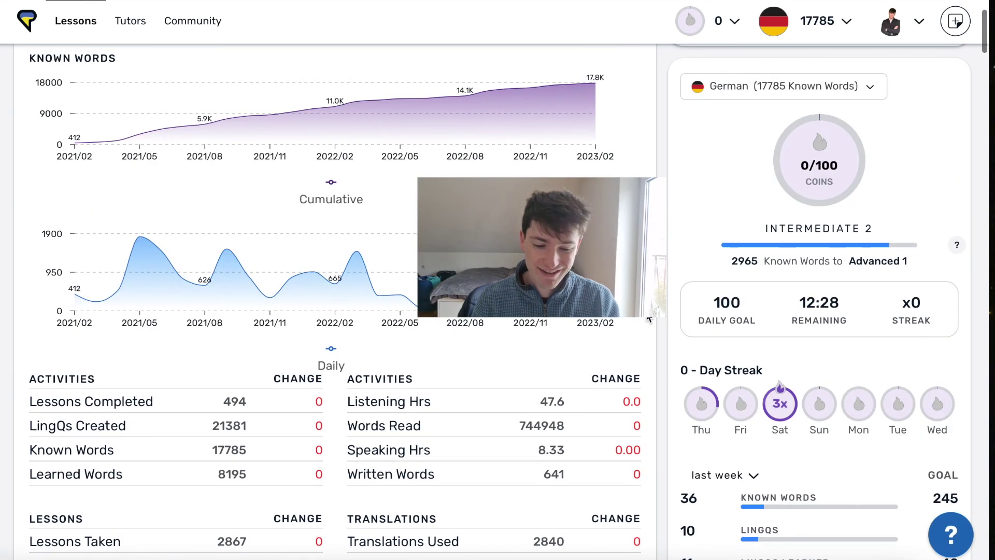
{"action": "scroll", "coordinate": [648, 320], "scroll_direction": "down", "scroll_amount": 1}
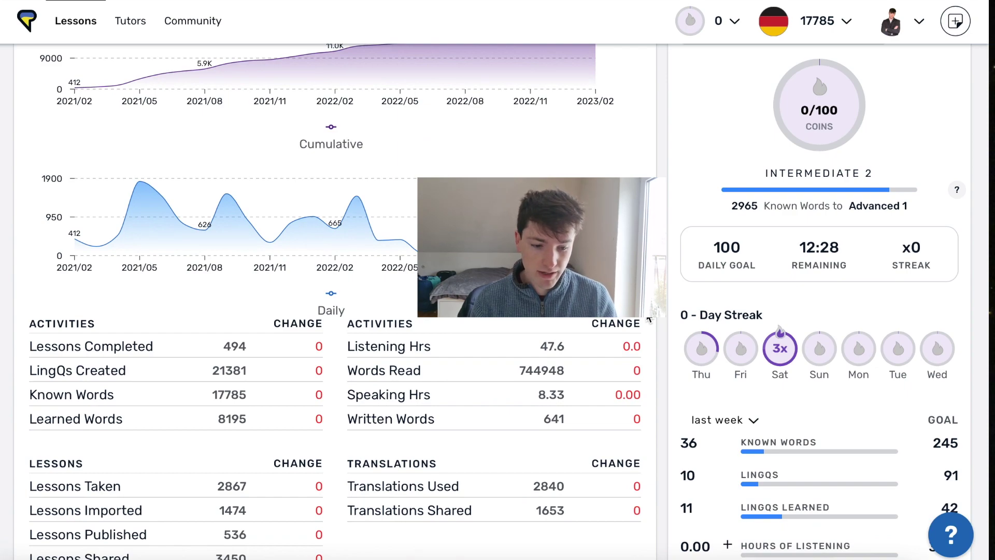
{"action": "scroll", "coordinate": [649, 320], "scroll_direction": "down", "scroll_amount": 1}
{"action": "scroll", "coordinate": [795, 201], "scroll_direction": "up", "scroll_amount": 1}
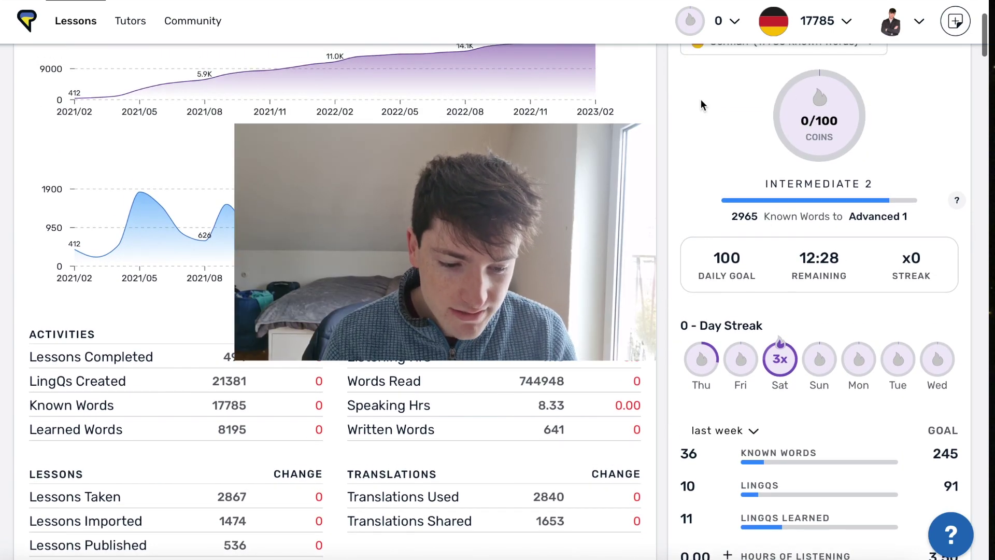
{"action": "scroll", "coordinate": [701, 98], "scroll_direction": "up", "scroll_amount": 2}
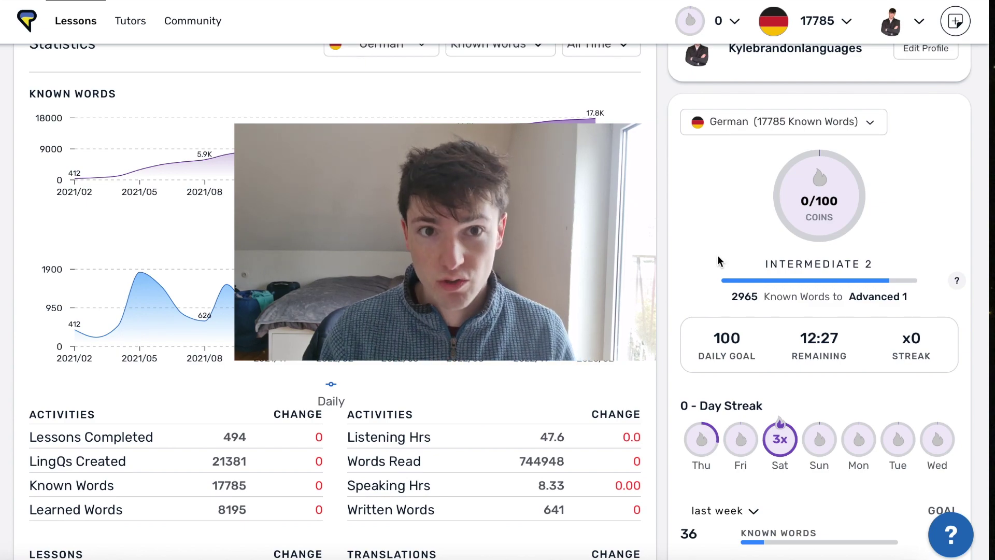
{"action": "scroll", "coordinate": [717, 255], "scroll_direction": "down", "scroll_amount": 7}
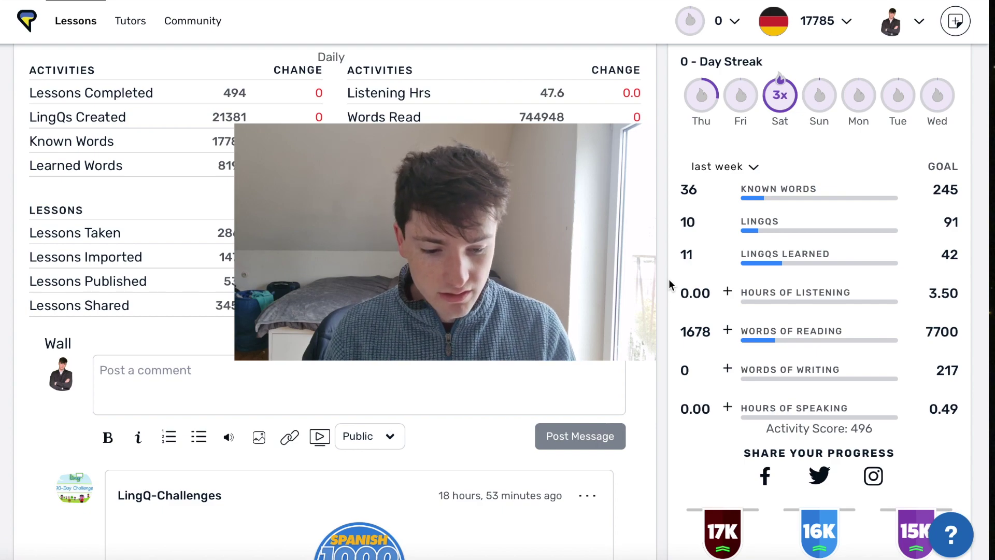
{"action": "scroll", "coordinate": [660, 322], "scroll_direction": "down", "scroll_amount": 2}
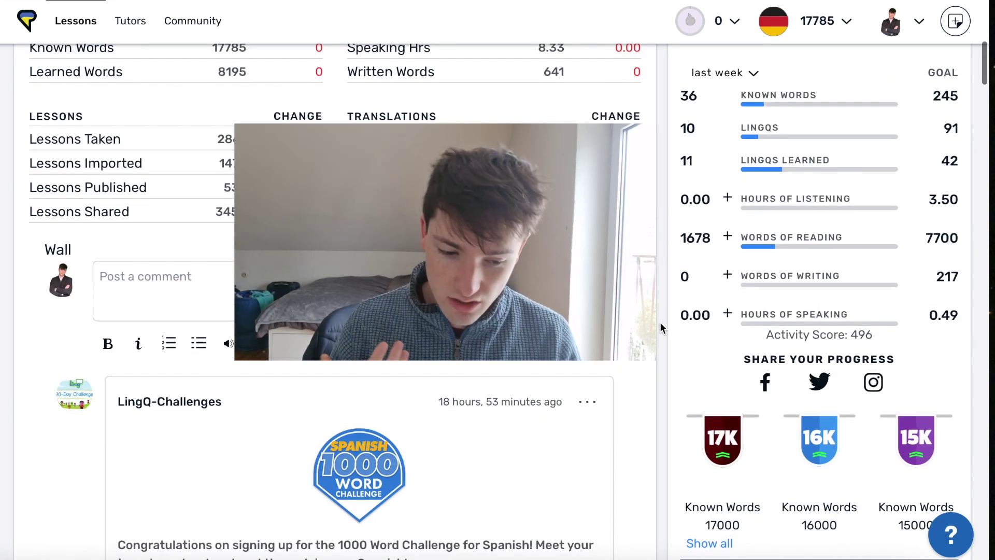
{"action": "scroll", "coordinate": [660, 322], "scroll_direction": "down", "scroll_amount": 5}
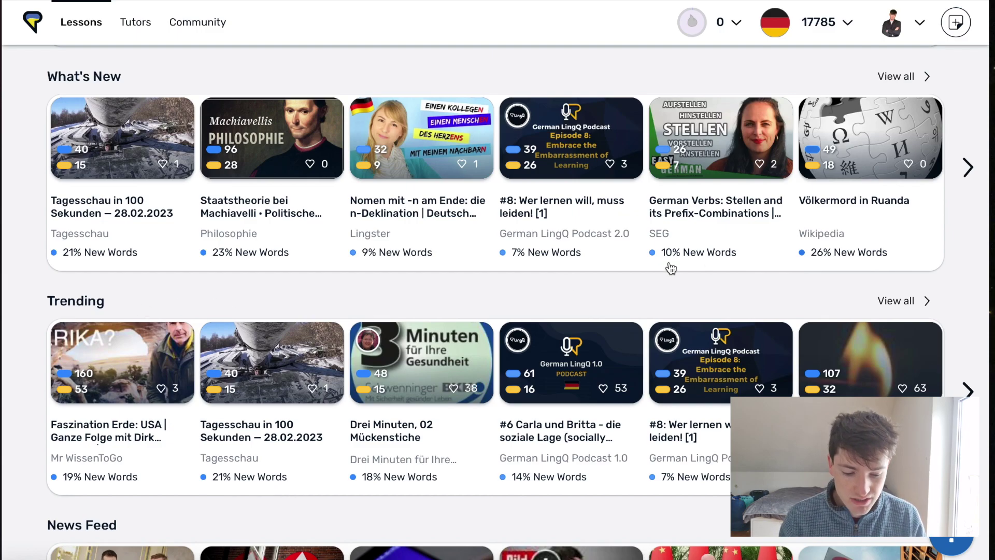
Step: Open the German podcast lesson "#8: Wer lernen will, muss leiden! [1]" from Trending and check its lesson options
{"action": "mouse_move", "coordinate": [717, 364]}
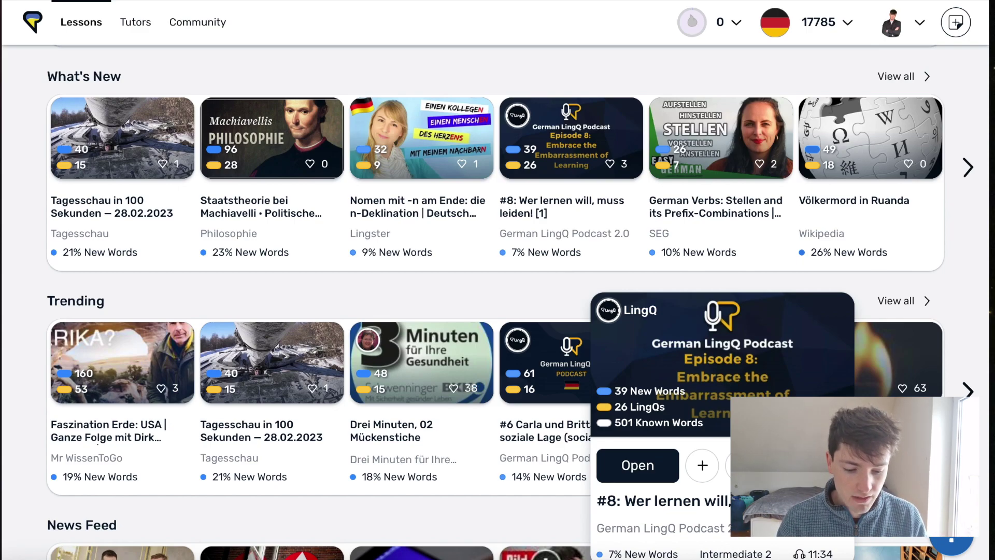
{"action": "left_click", "coordinate": [753, 381]}
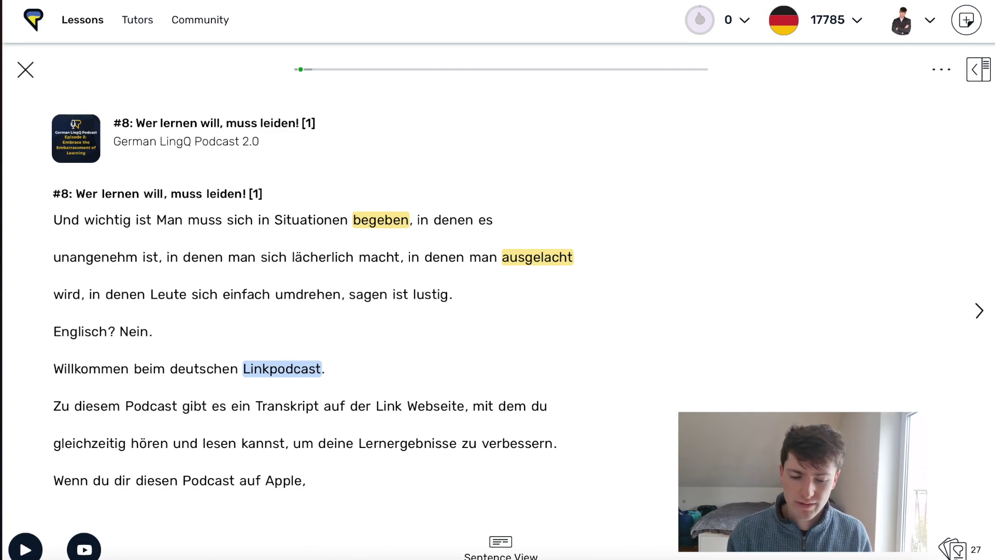
{"action": "left_click", "coordinate": [941, 70]}
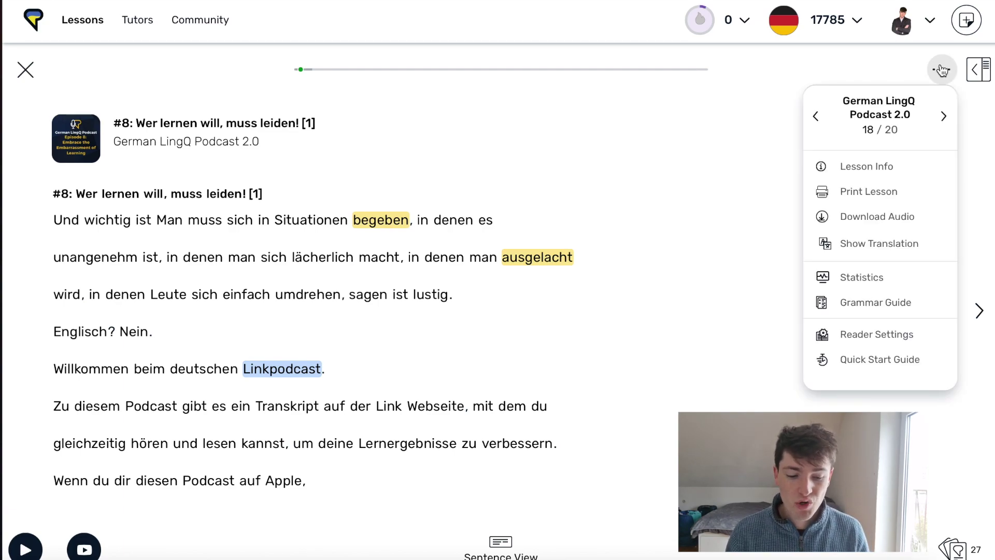
{"action": "left_click", "coordinate": [942, 70]}
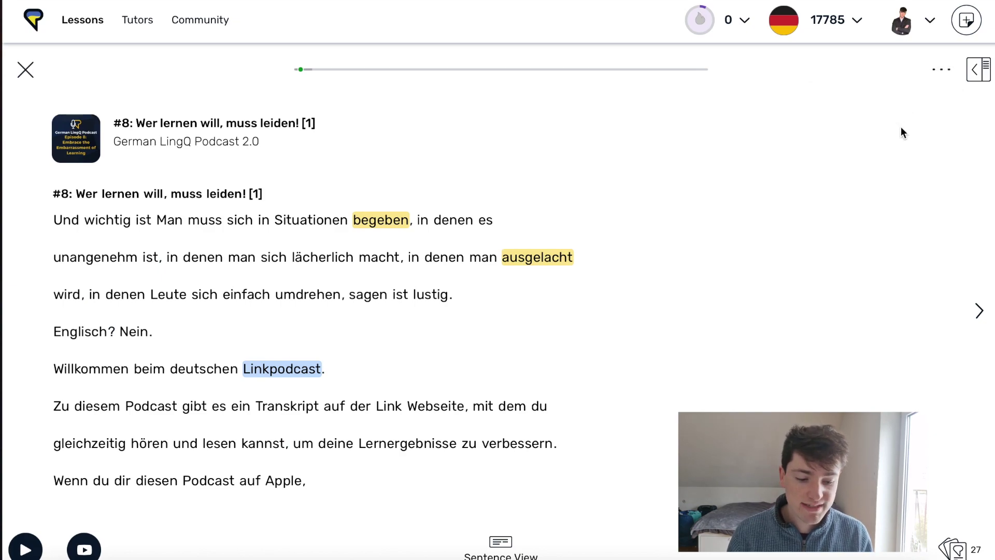
Step: Set the lesson reader's page width to Double Page in the Reader Settings and return to the lesson
{"action": "left_click", "coordinate": [941, 69]}
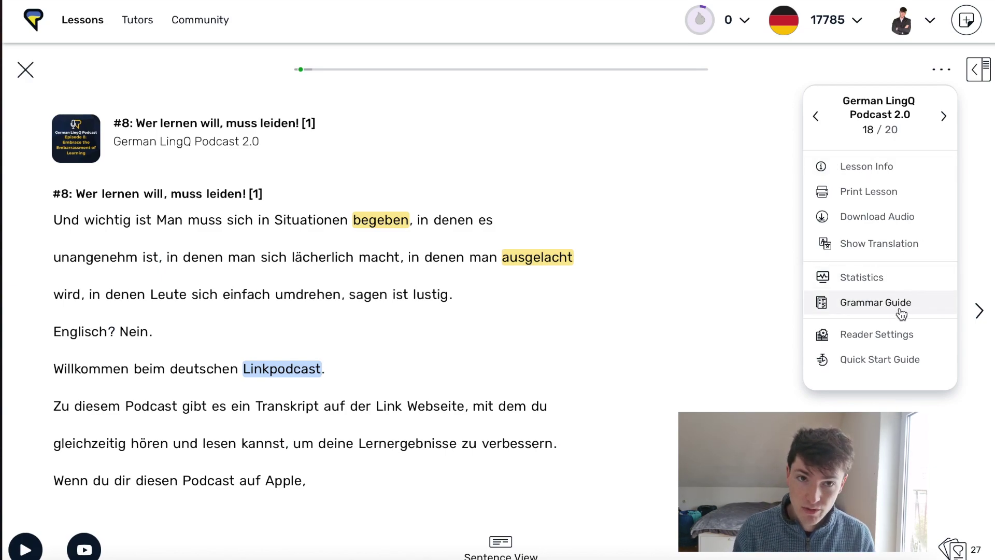
{"action": "left_click", "coordinate": [899, 344]}
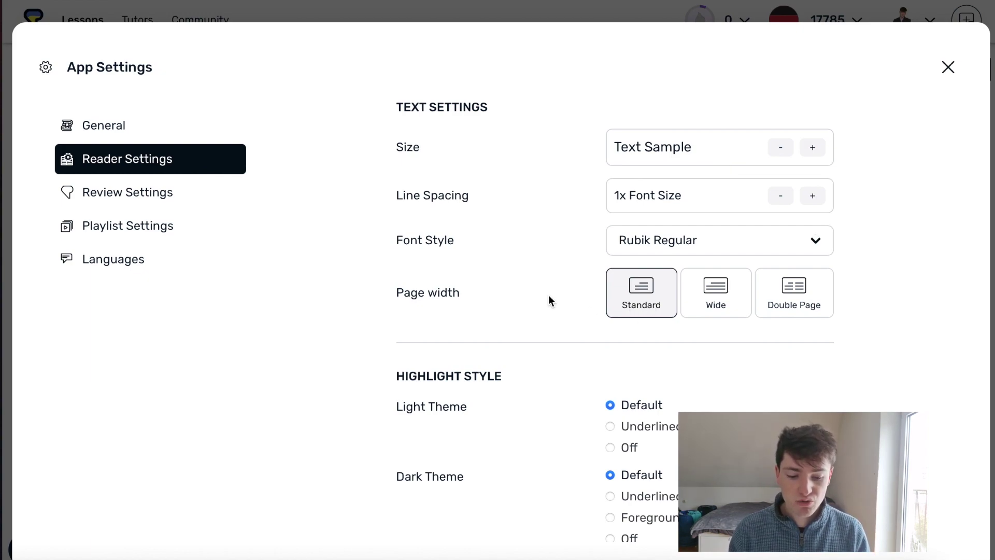
{"action": "left_click", "coordinate": [803, 300]}
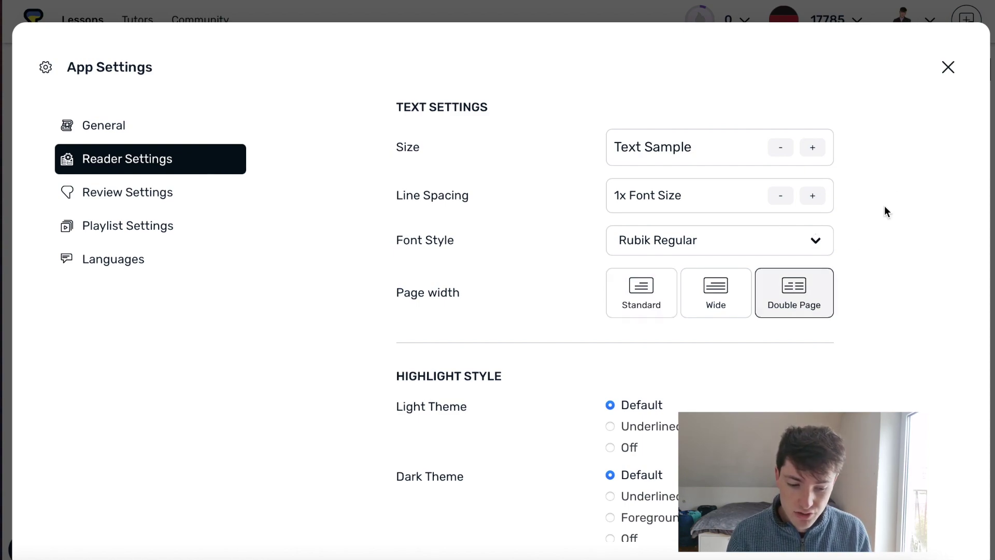
{"action": "left_click", "coordinate": [952, 71]}
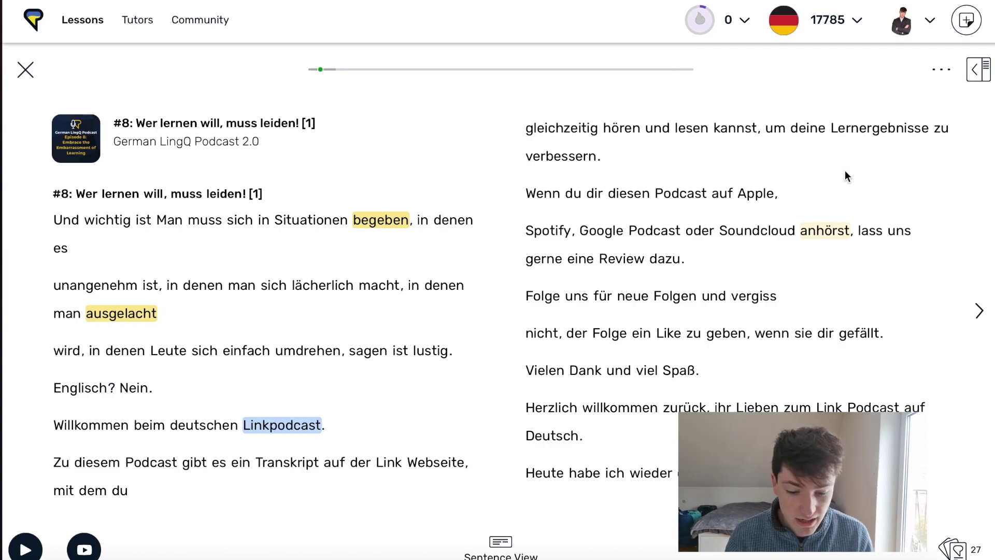
Step: Reopen the Reader Settings and review the highlight style options and the sidebar/widget options for new words and LingQs
{"action": "left_click", "coordinate": [941, 69]}
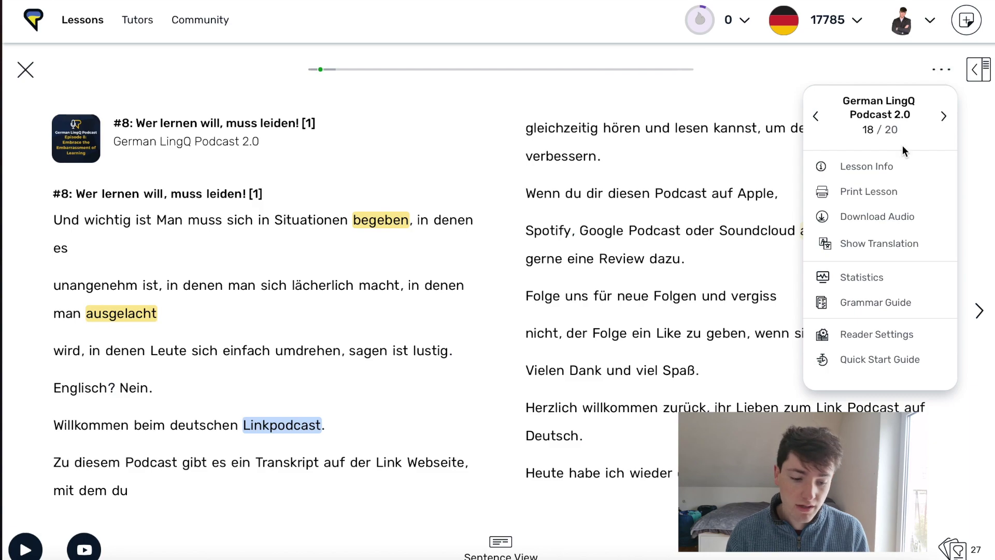
{"action": "left_click", "coordinate": [876, 334]}
{"action": "scroll", "coordinate": [762, 339], "scroll_direction": "down", "scroll_amount": 3}
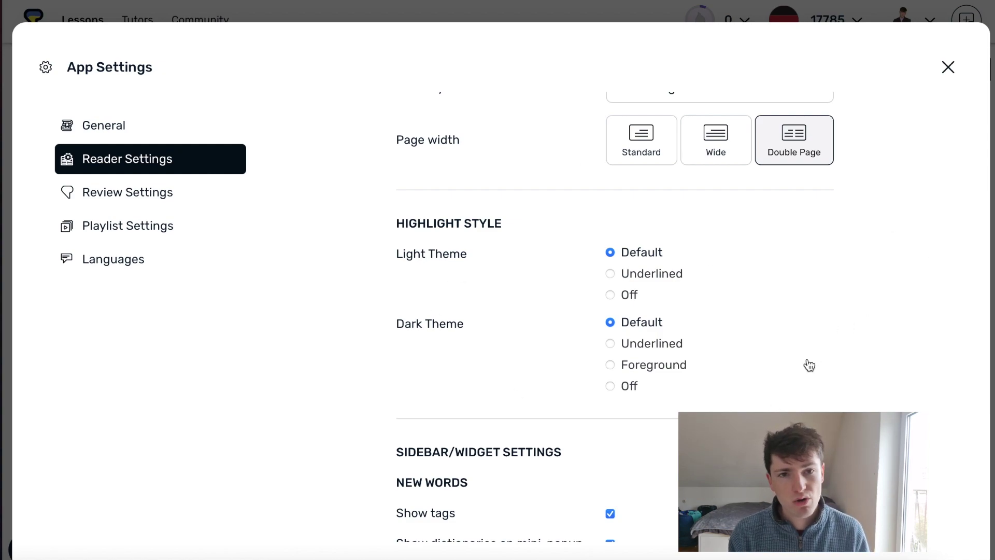
{"action": "scroll", "coordinate": [808, 366], "scroll_direction": "down", "scroll_amount": 10}
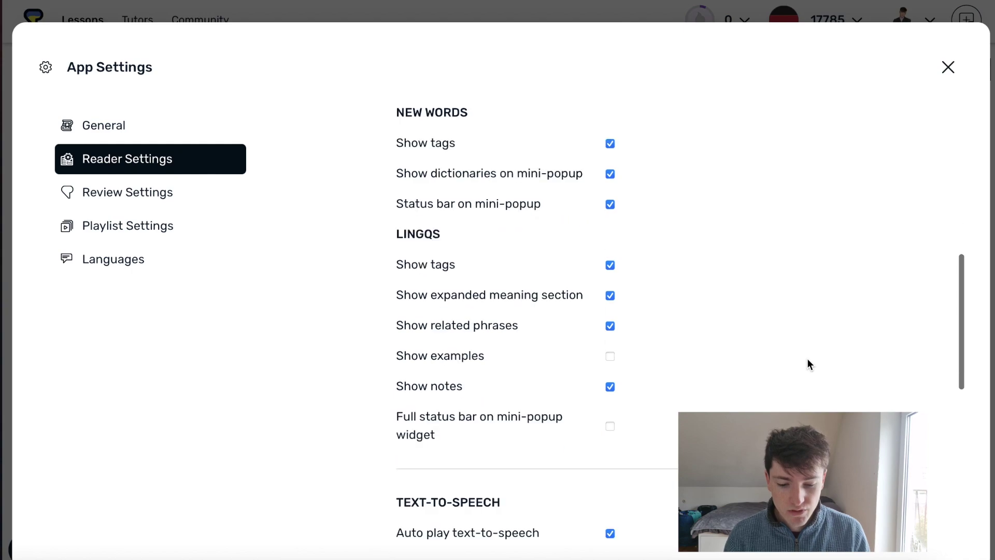
{"action": "scroll", "coordinate": [807, 359], "scroll_direction": "up", "scroll_amount": 4}
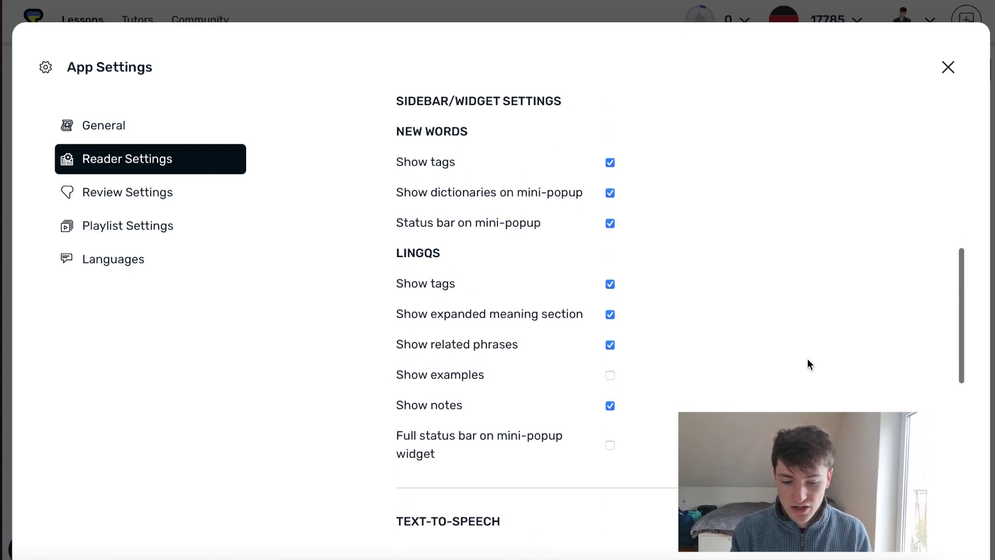
{"action": "scroll", "coordinate": [807, 359], "scroll_direction": "down", "scroll_amount": 2}
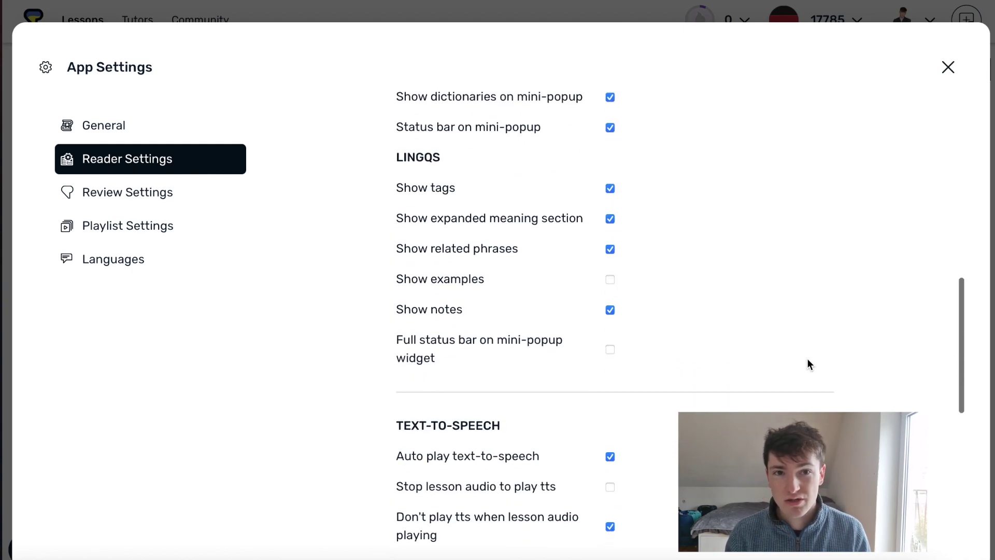
Step: Check the text-to-speech options and available voices, the general reader options and the dictionary languages without changing them
{"action": "scroll", "coordinate": [807, 360], "scroll_direction": "down", "scroll_amount": 4}
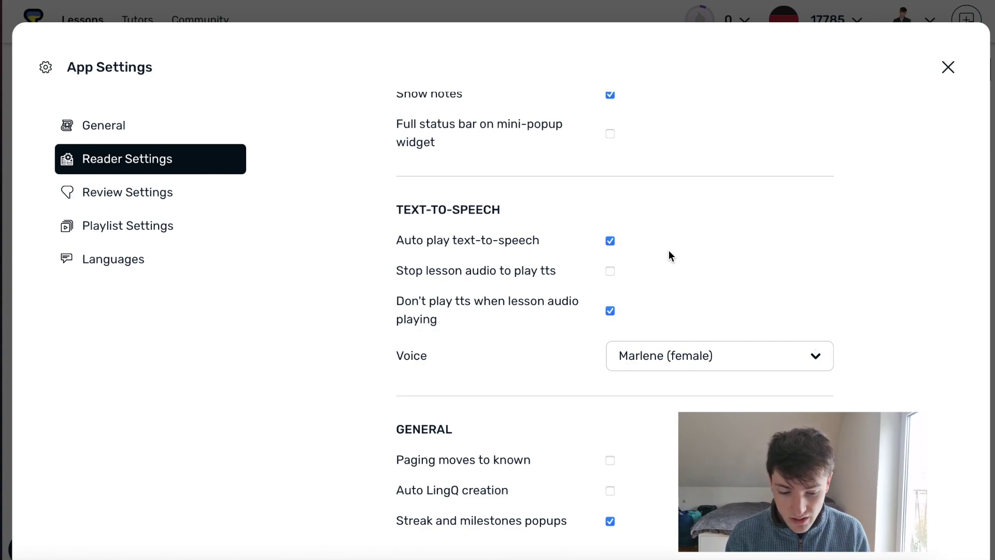
{"action": "left_click", "coordinate": [810, 367]}
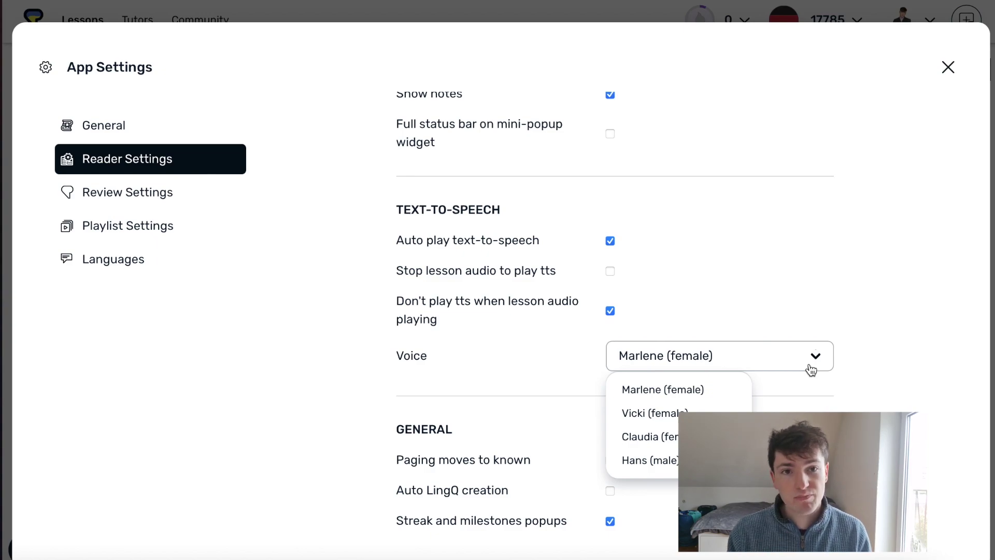
{"action": "left_click", "coordinate": [838, 407]}
{"action": "scroll", "coordinate": [837, 403], "scroll_direction": "down", "scroll_amount": 3}
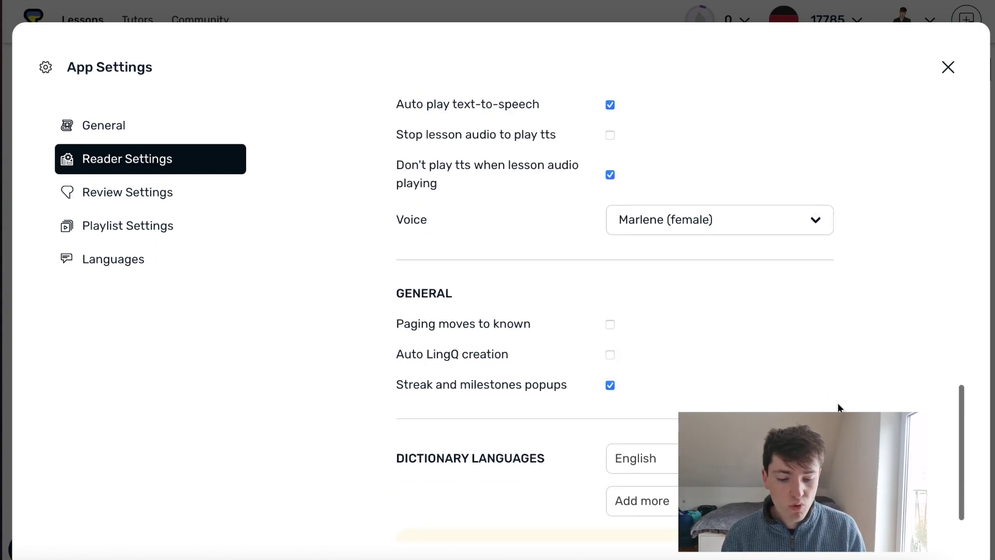
{"action": "scroll", "coordinate": [837, 402], "scroll_direction": "down", "scroll_amount": 1}
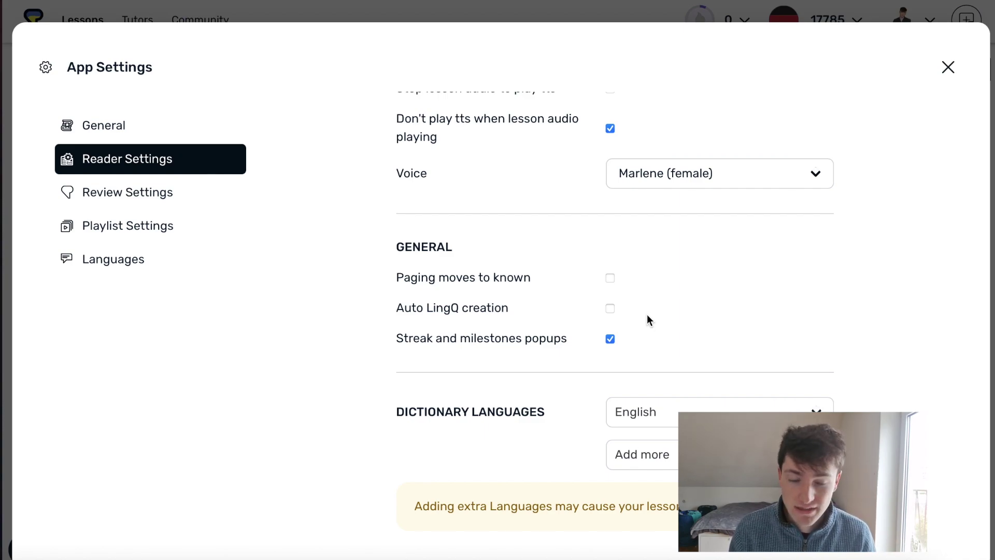
{"action": "scroll", "coordinate": [711, 327], "scroll_direction": "down", "scroll_amount": 1}
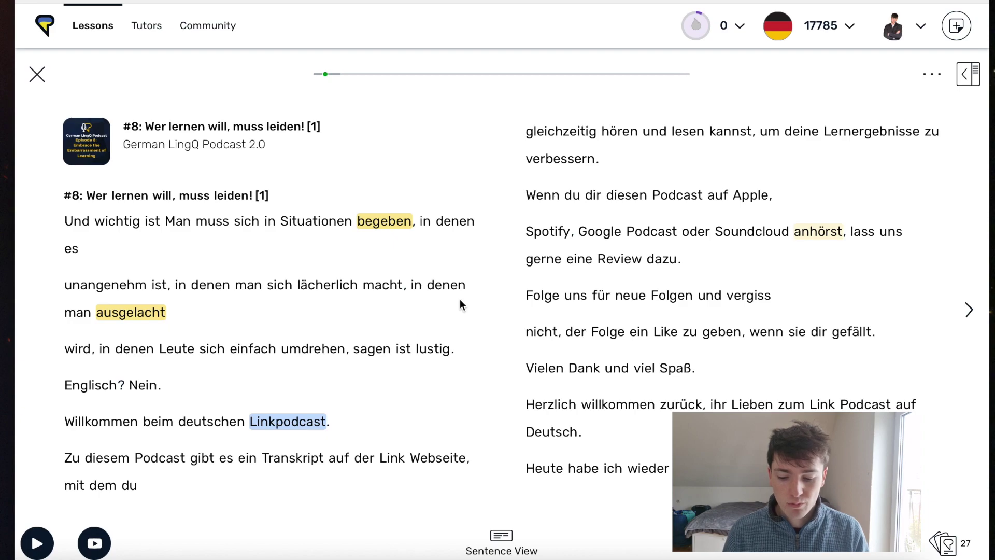
Step: Briefly play and pause the lesson's audio and its video, closing each player
{"action": "left_click", "coordinate": [38, 549]}
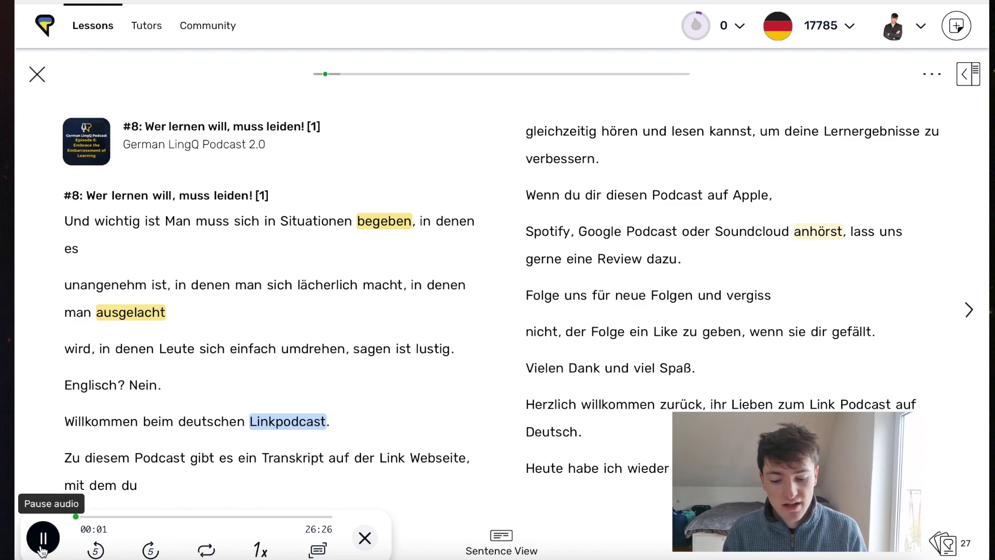
{"action": "left_click", "coordinate": [43, 550]}
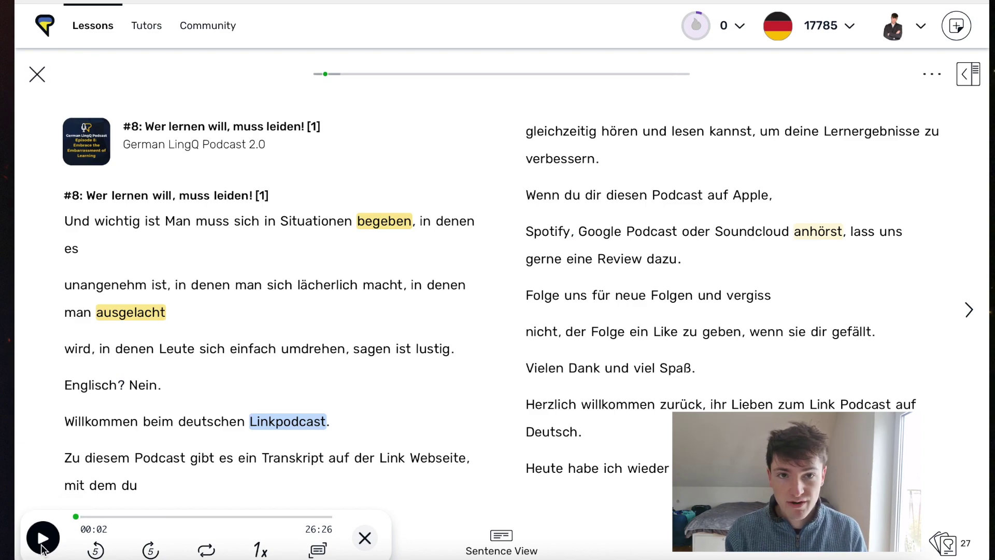
{"action": "left_click", "coordinate": [364, 539]}
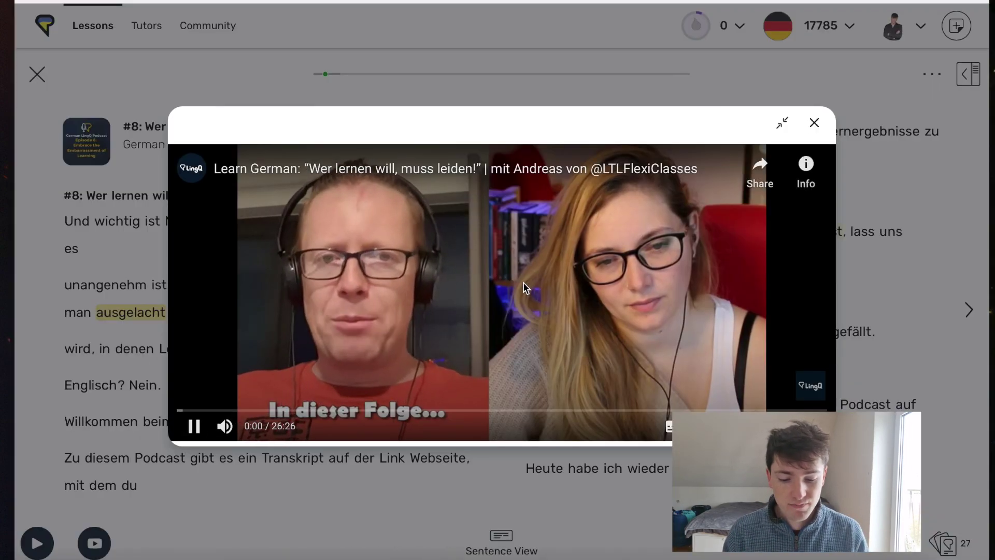
{"action": "left_click", "coordinate": [189, 429]}
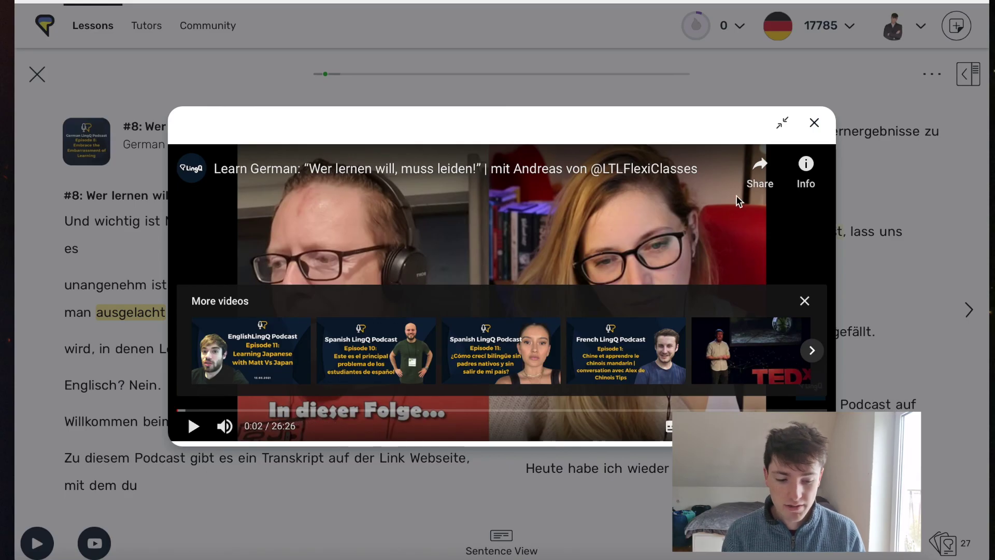
{"action": "left_click", "coordinate": [329, 507]}
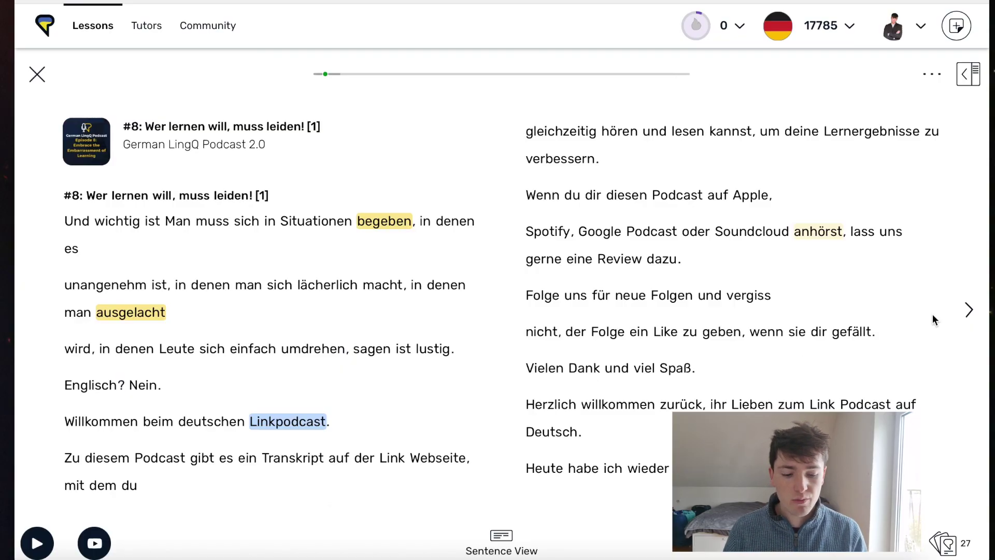
Step: Page forward through the podcast lesson's next spreads and return to its first page
{"action": "left_click", "coordinate": [967, 309]}
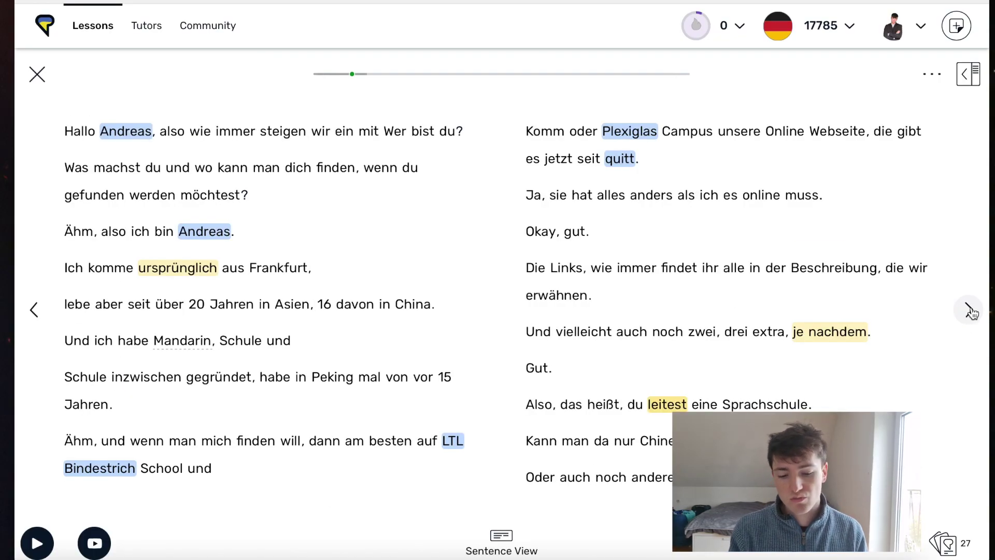
{"action": "left_click", "coordinate": [968, 310]}
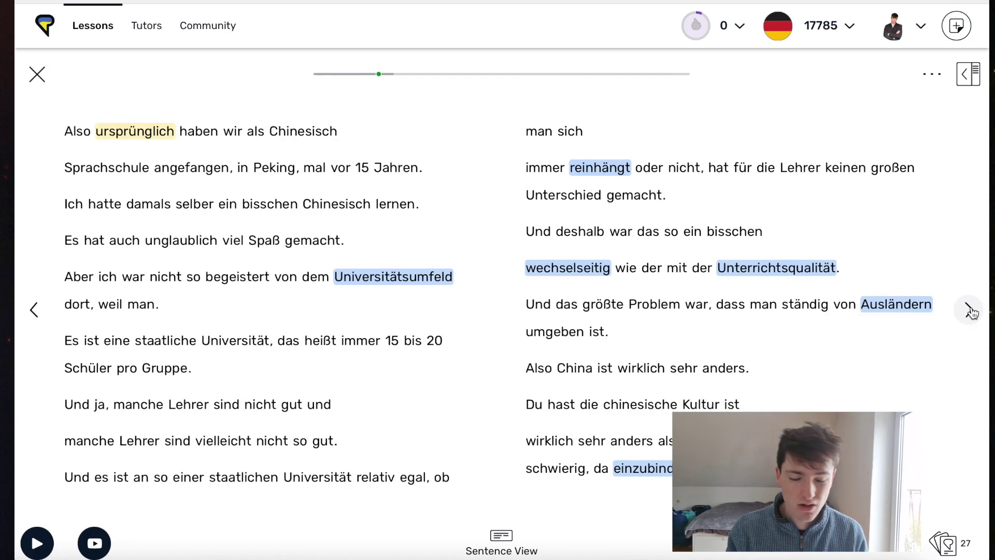
{"action": "left_click", "coordinate": [969, 311]}
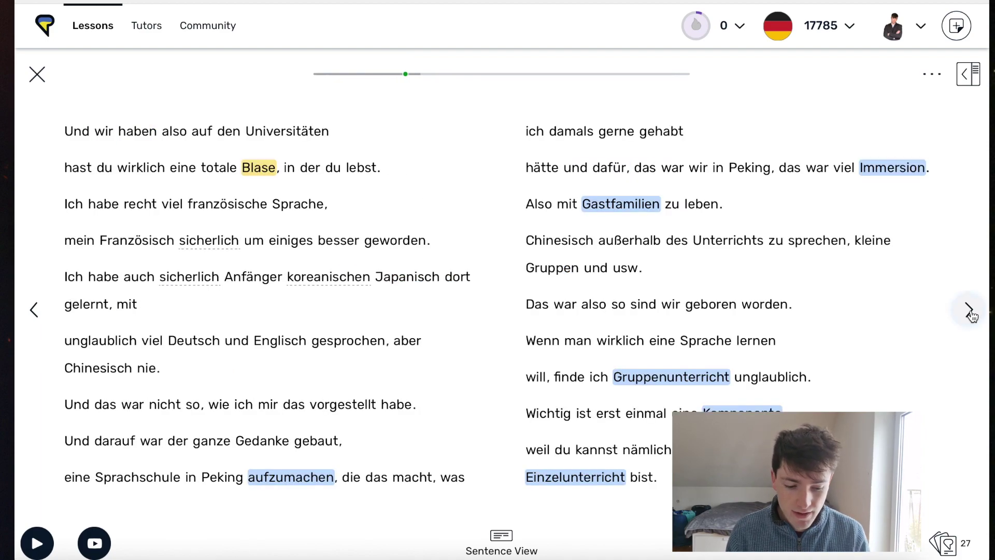
{"action": "left_click", "coordinate": [967, 310]}
{"action": "left_click_drag", "start_coordinate": [434, 74], "coordinate": [303, 74]}
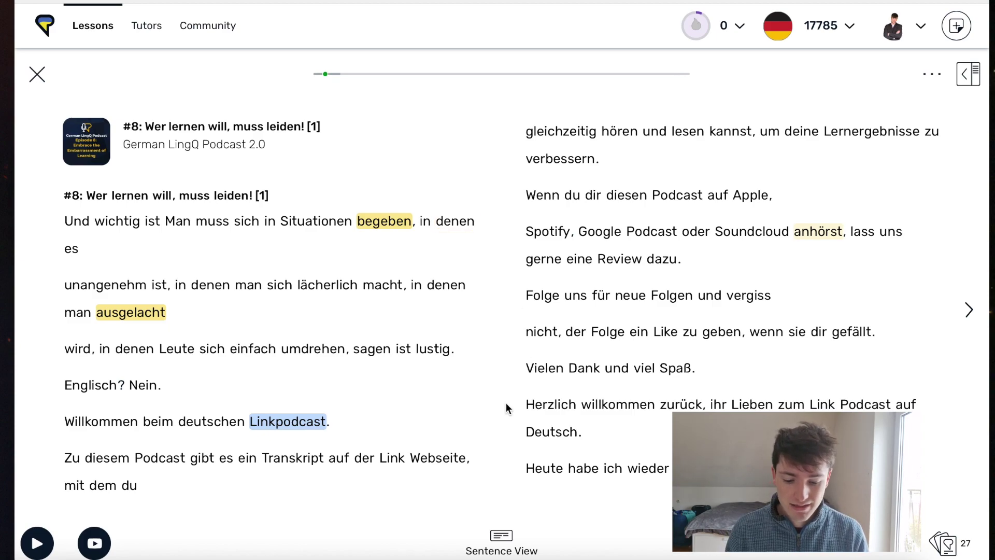
Step: In sentence view, save "worker" as the meaning of "Beschäftigten" and set the word's status to 3 (Familiar)
{"action": "left_click", "coordinate": [502, 544]}
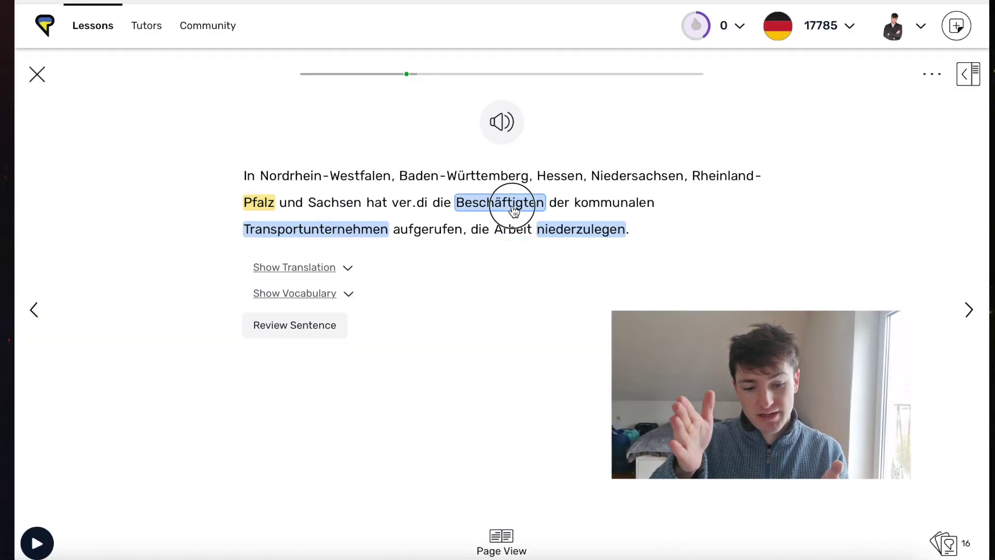
{"action": "left_click", "coordinate": [512, 208]}
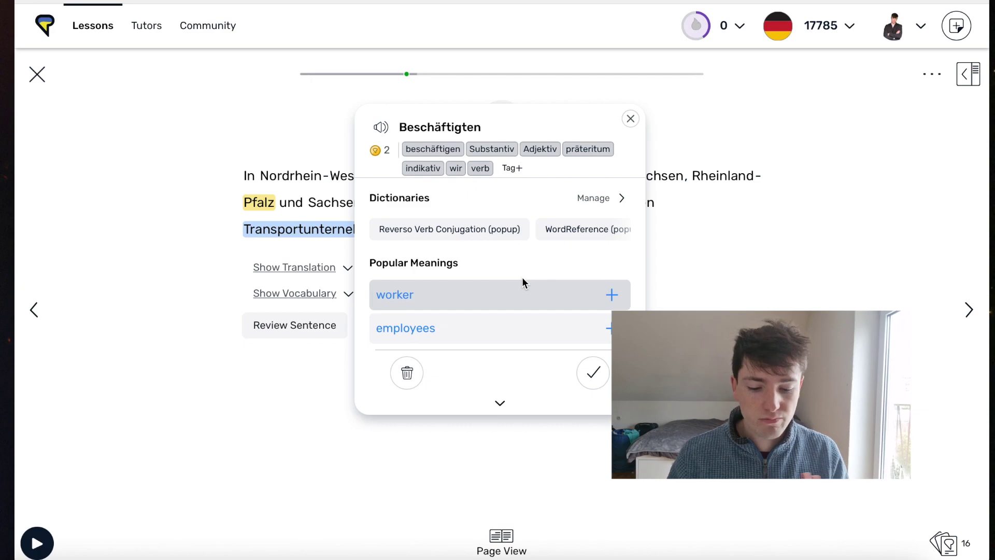
{"action": "left_click", "coordinate": [499, 403]}
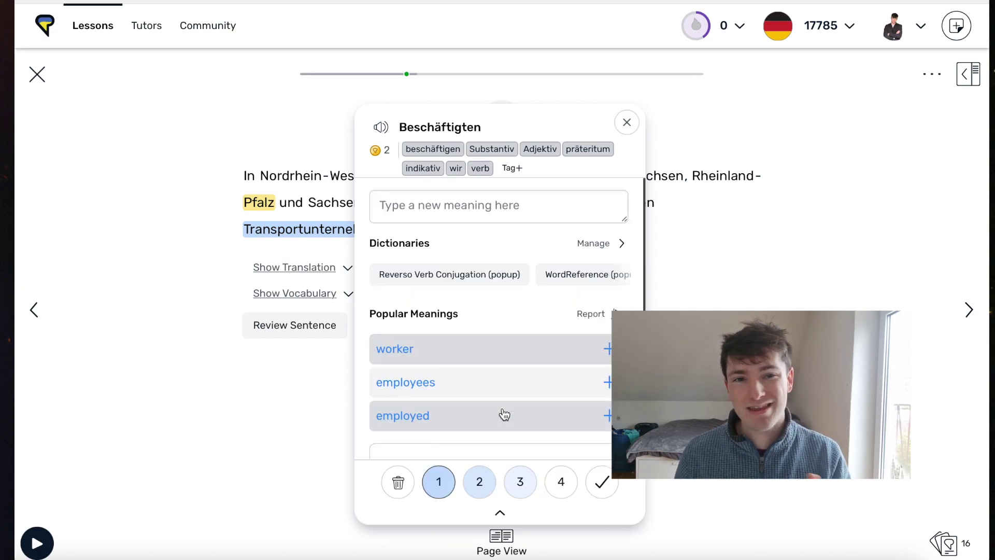
{"action": "scroll", "coordinate": [493, 402], "scroll_direction": "down", "scroll_amount": 5}
{"action": "scroll", "coordinate": [493, 404], "scroll_direction": "up", "scroll_amount": 5}
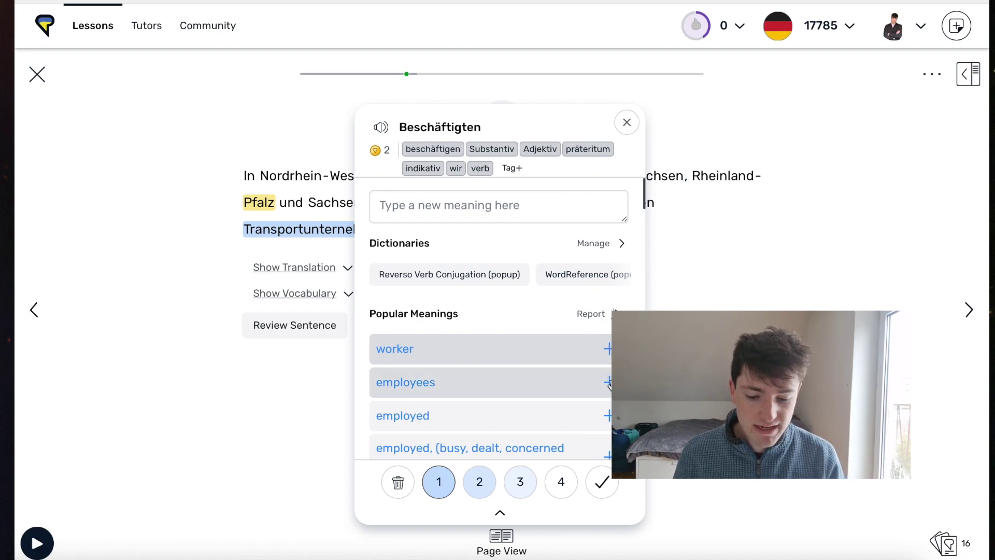
{"action": "left_click", "coordinate": [608, 349]}
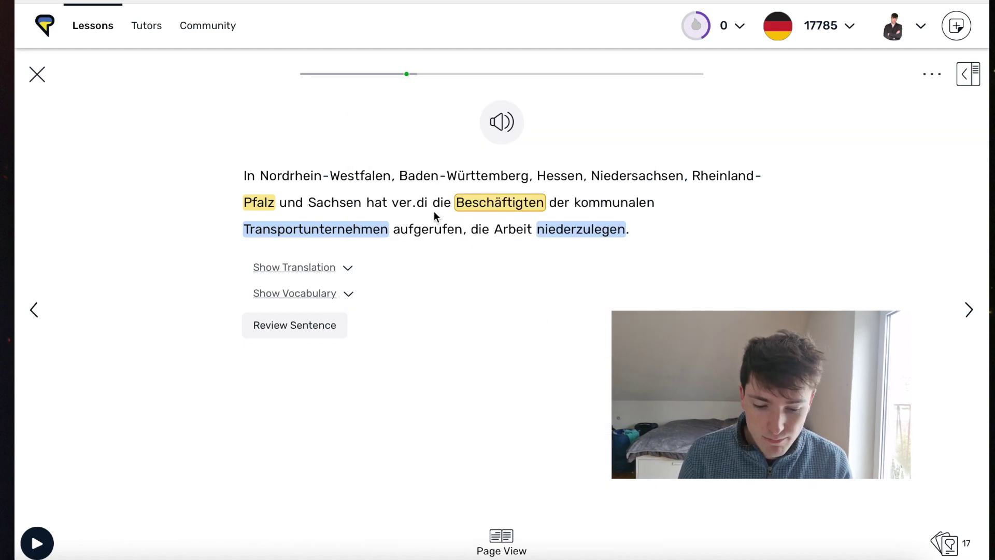
{"action": "left_click", "coordinate": [488, 217]}
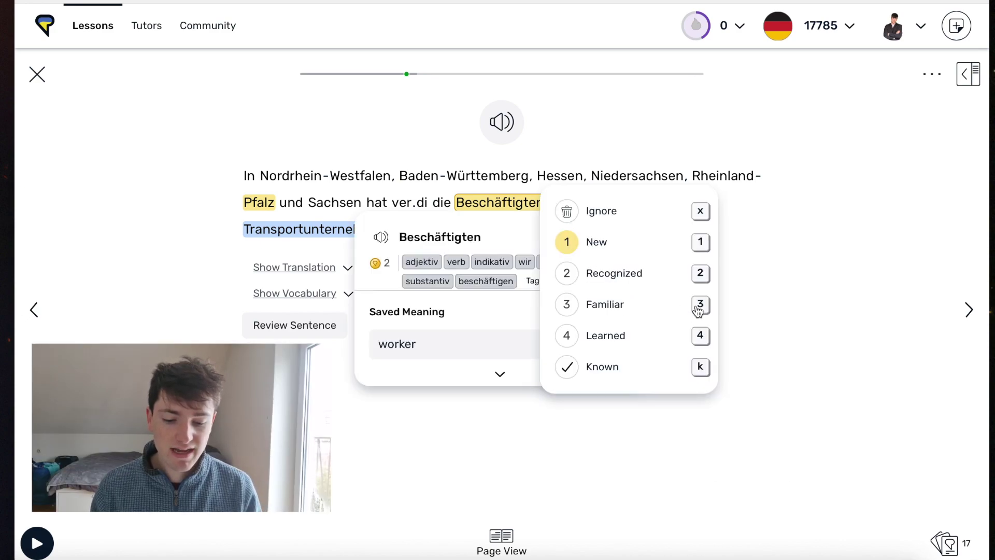
{"action": "left_click", "coordinate": [569, 305]}
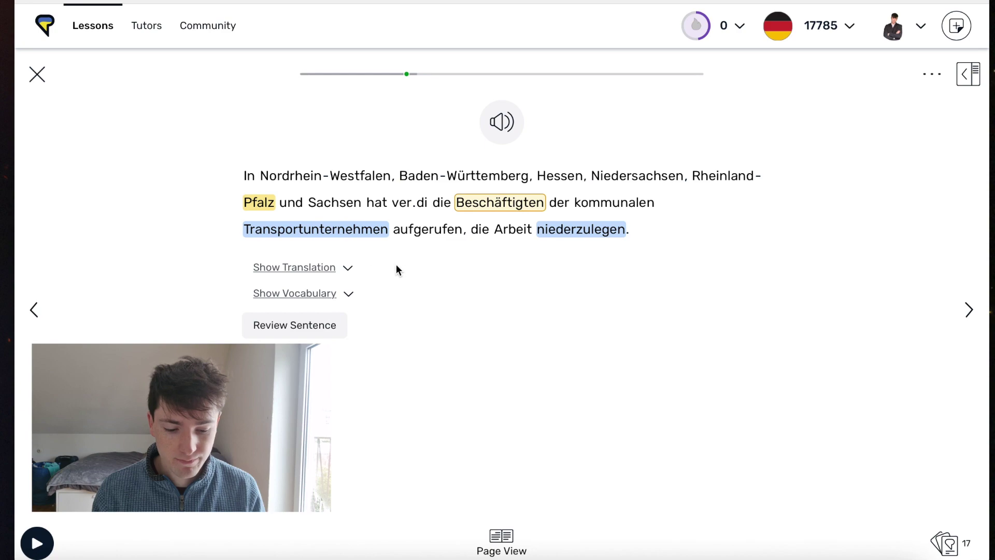
Step: Mark the new words "Transportunternehmen" and "niederzulegen" in the sentence as known
{"action": "left_click", "coordinate": [352, 230]}
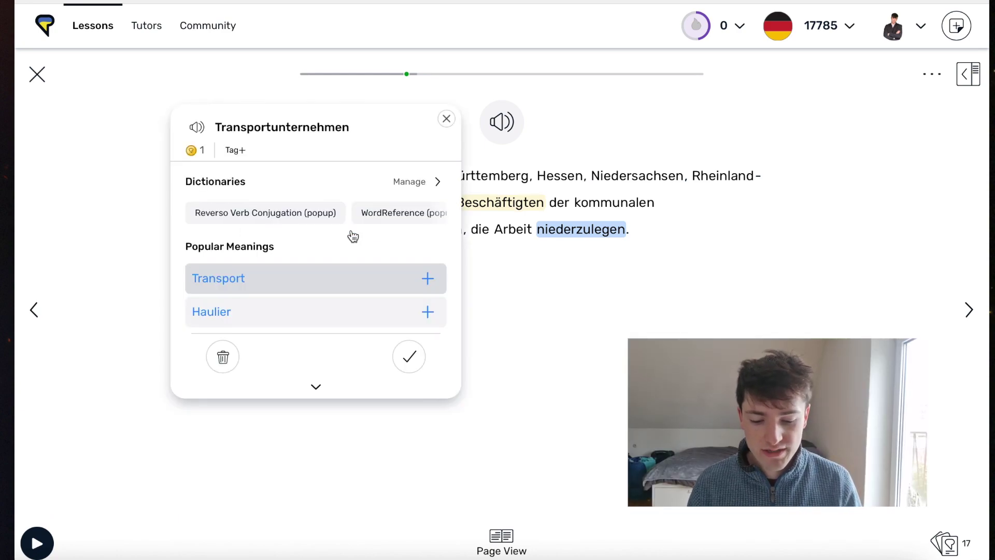
{"action": "left_click", "coordinate": [409, 357]}
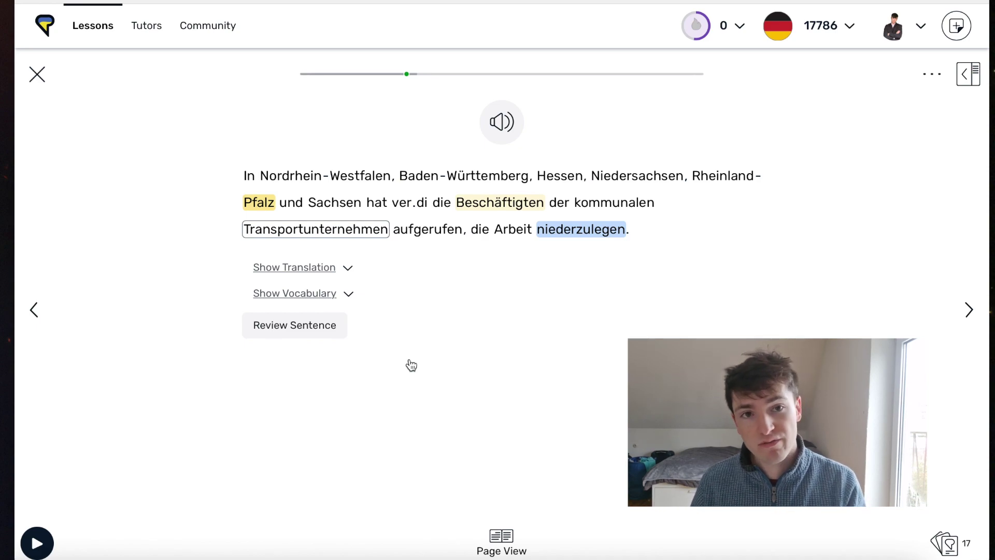
{"action": "key", "text": "k"}
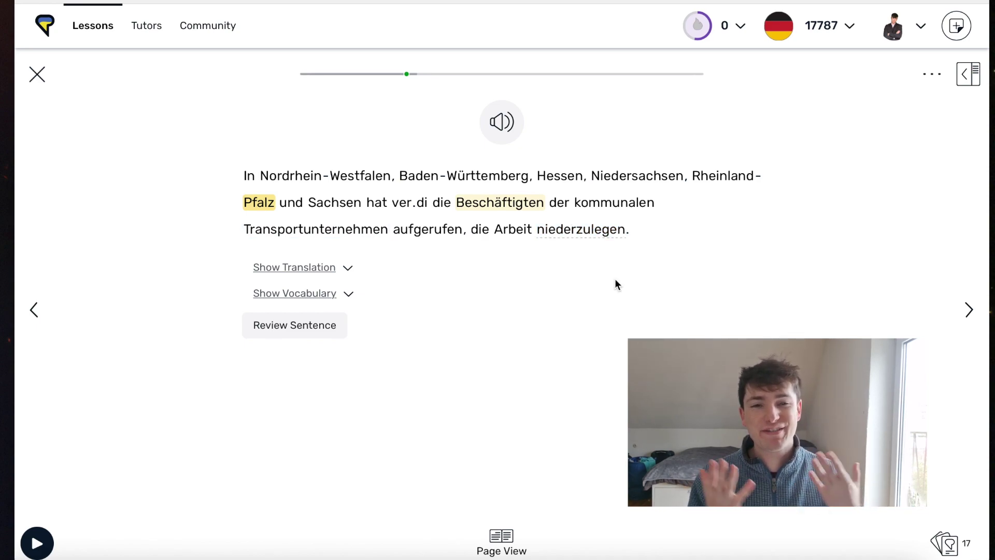
Step: Check the sentence's translation and audio, hide the translation and display the sentence's vocabulary list
{"action": "left_click", "coordinate": [328, 269]}
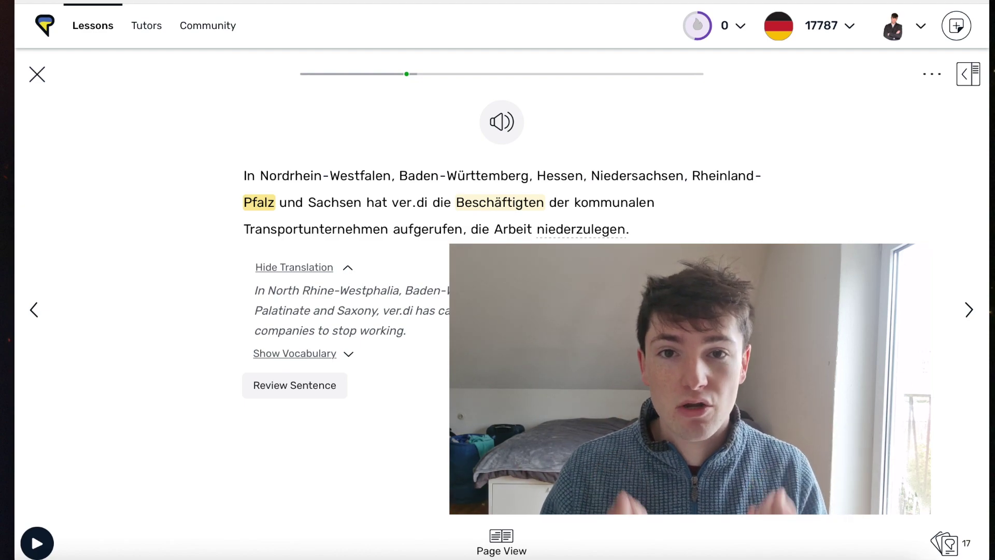
{"action": "left_click", "coordinate": [483, 132]}
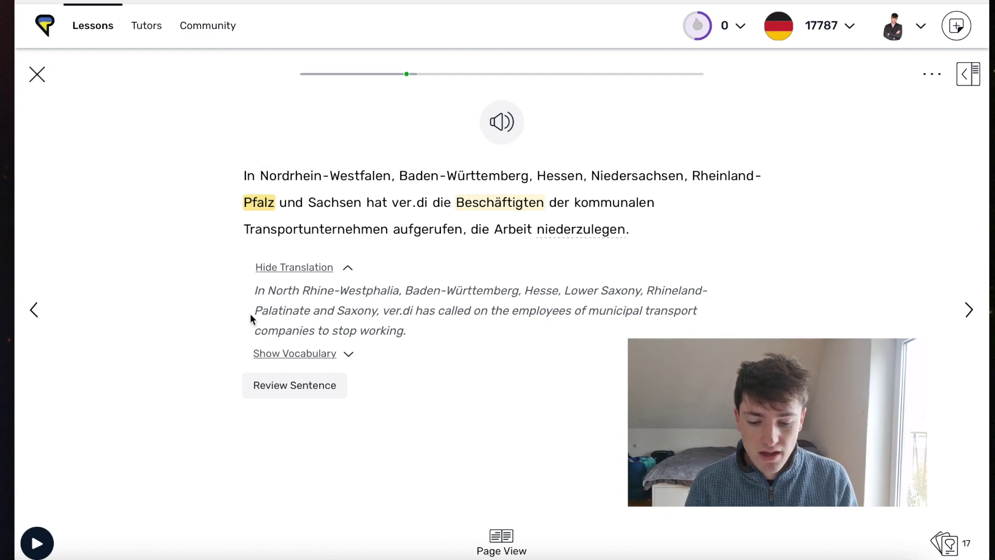
{"action": "left_click", "coordinate": [348, 268]}
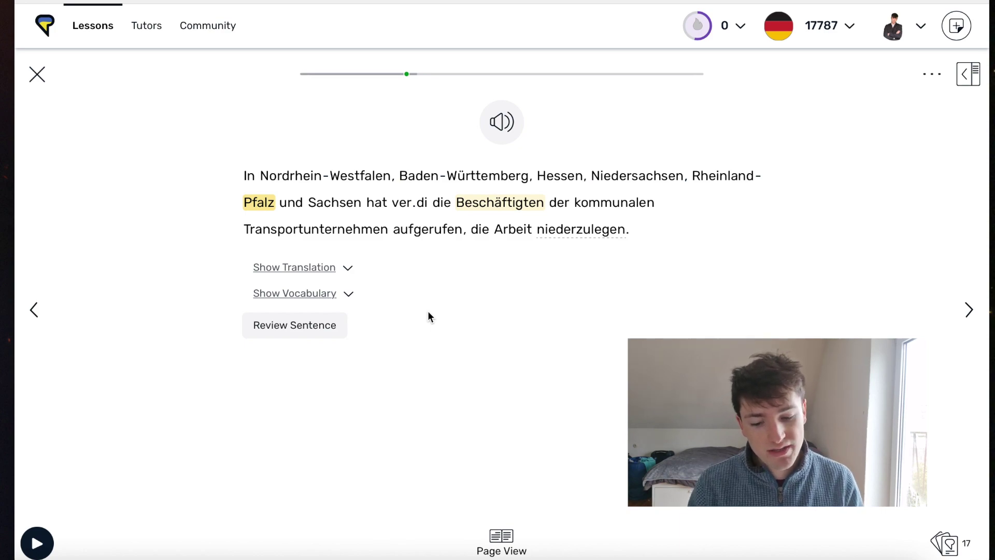
{"action": "left_click", "coordinate": [339, 298]}
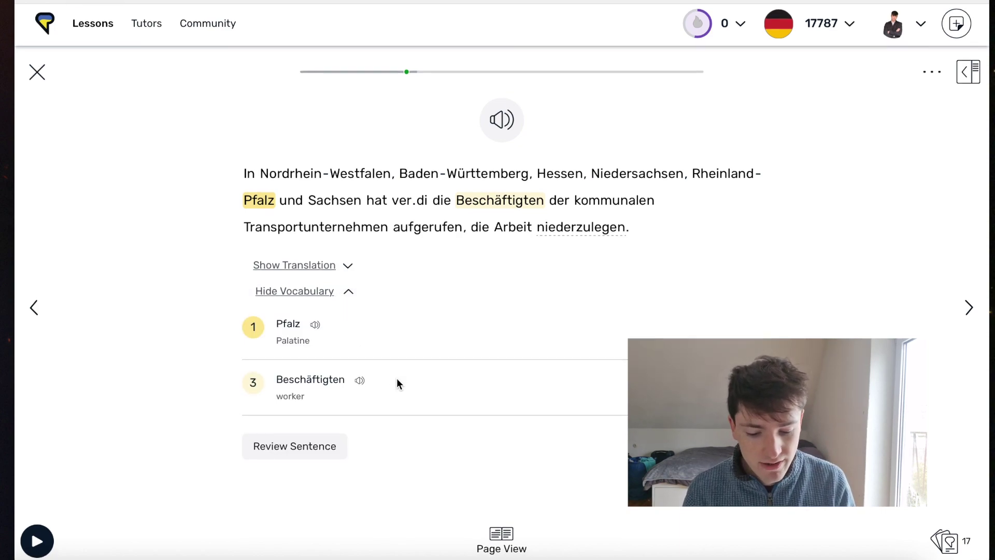
Step: Start the sentence review, skip the pair-matching and translation exercises, and play the audio of the speaking exercise
{"action": "left_click", "coordinate": [308, 464]}
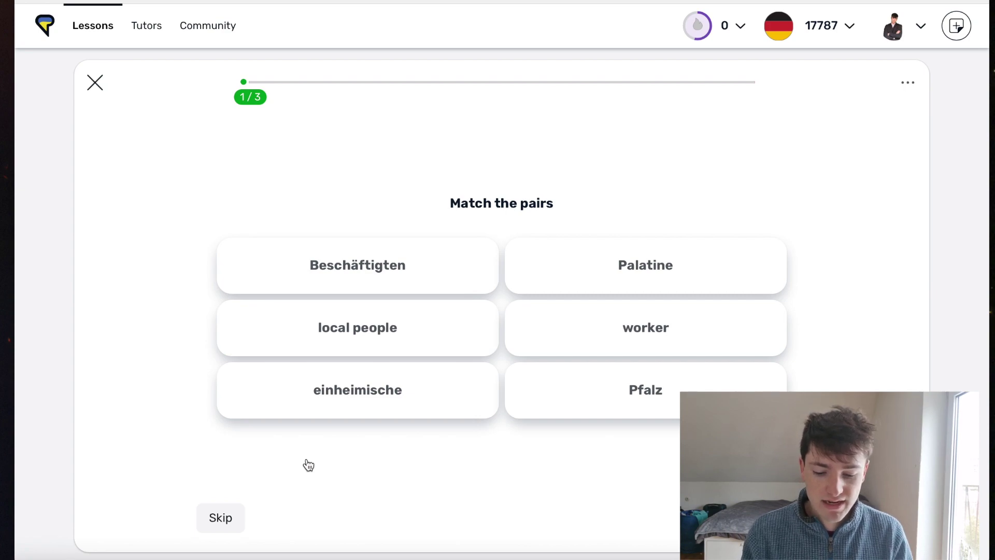
{"action": "left_click", "coordinate": [226, 524]}
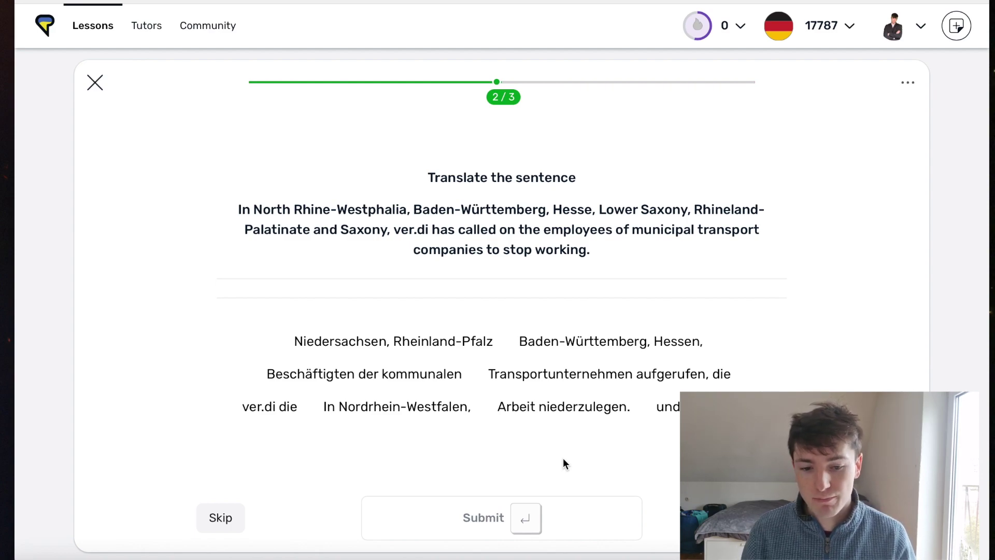
{"action": "left_click", "coordinate": [223, 513]}
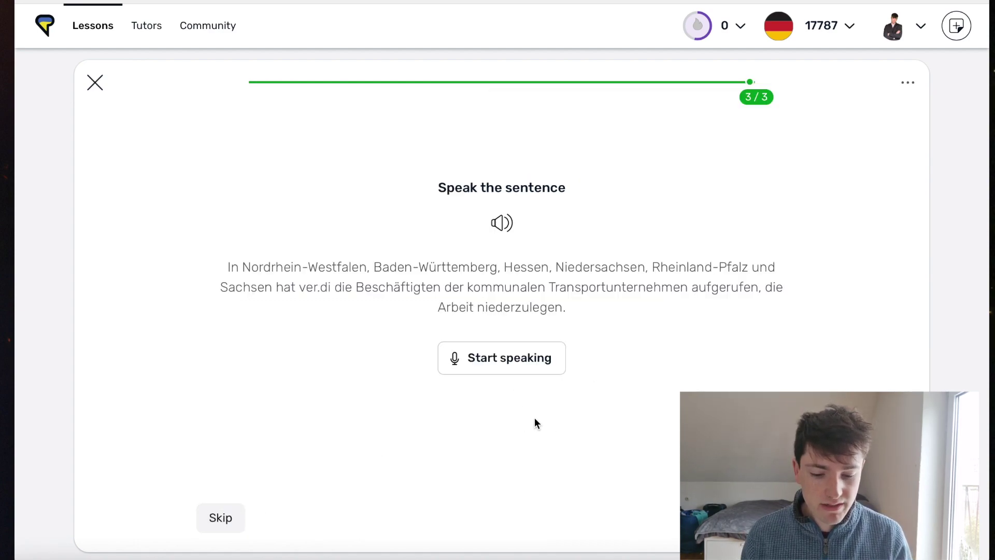
{"action": "left_click", "coordinate": [504, 223]}
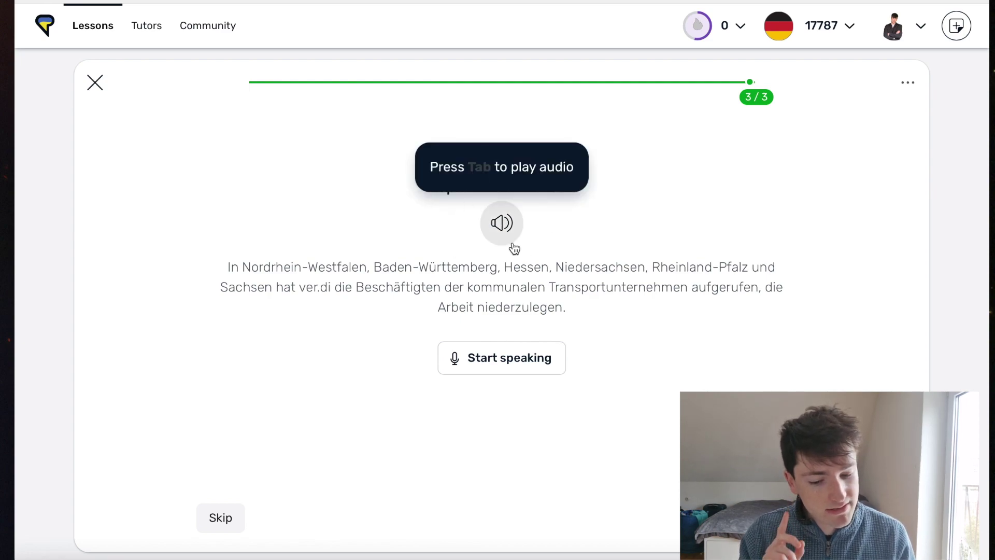
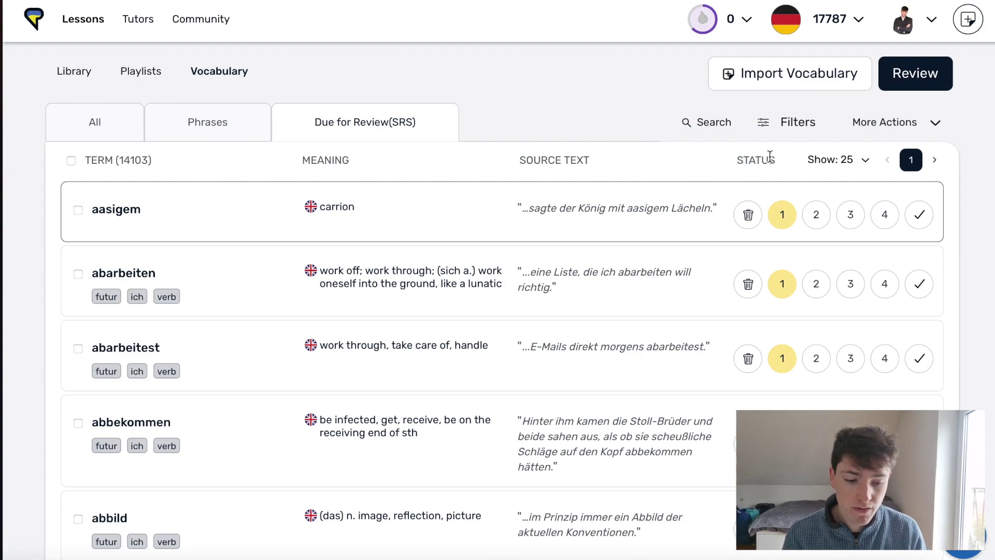
Step: Filter the Due for Review (SRS) vocabulary to show only terms with the status 3-Not Sure
{"action": "left_click", "coordinate": [798, 126]}
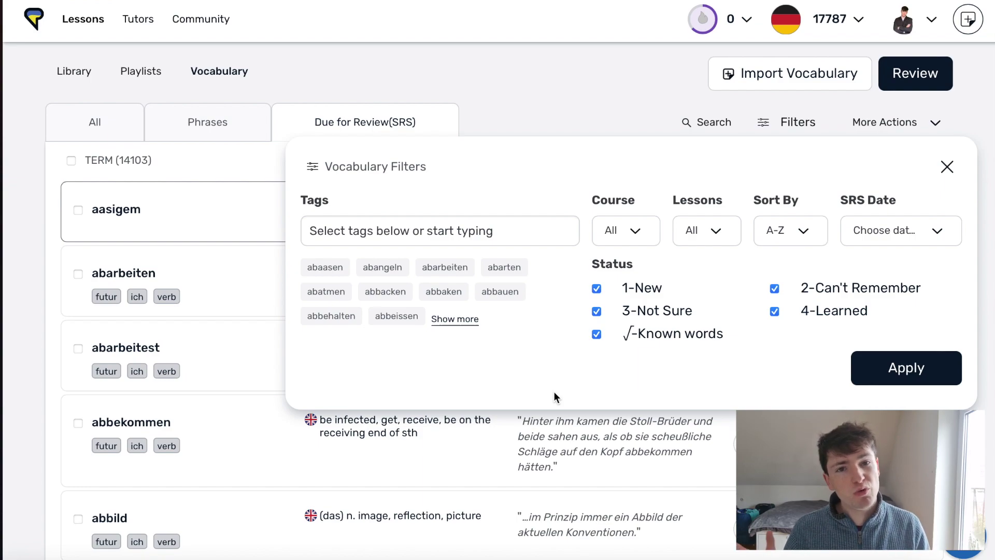
{"action": "left_click", "coordinate": [597, 289]}
{"action": "left_click", "coordinate": [596, 334]}
{"action": "left_click", "coordinate": [774, 289]}
{"action": "left_click", "coordinate": [774, 312]}
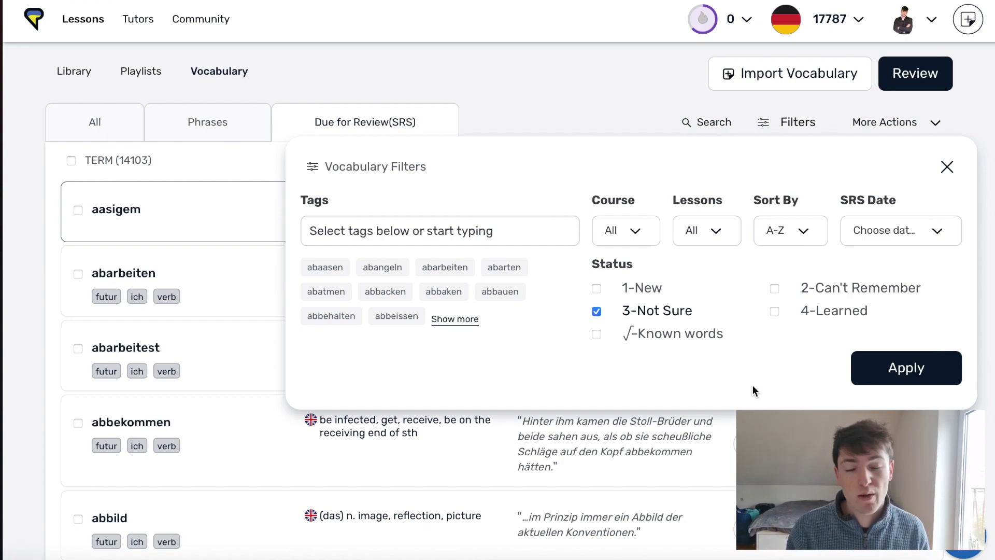
{"action": "left_click", "coordinate": [904, 369]}
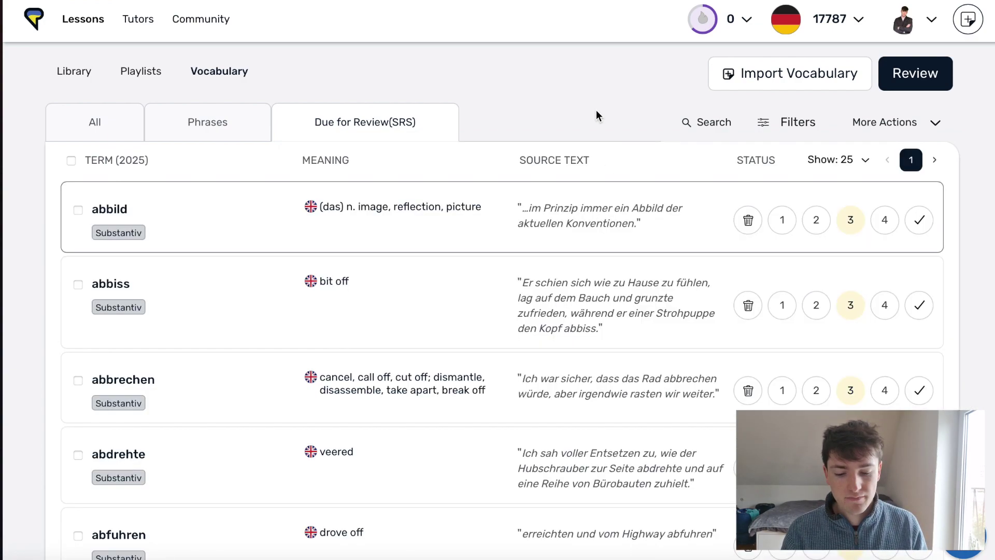
Step: Sort the filtered 3-Not Sure vocabulary by Importance and look through the most important terms
{"action": "scroll", "coordinate": [380, 383], "scroll_direction": "down", "scroll_amount": 2}
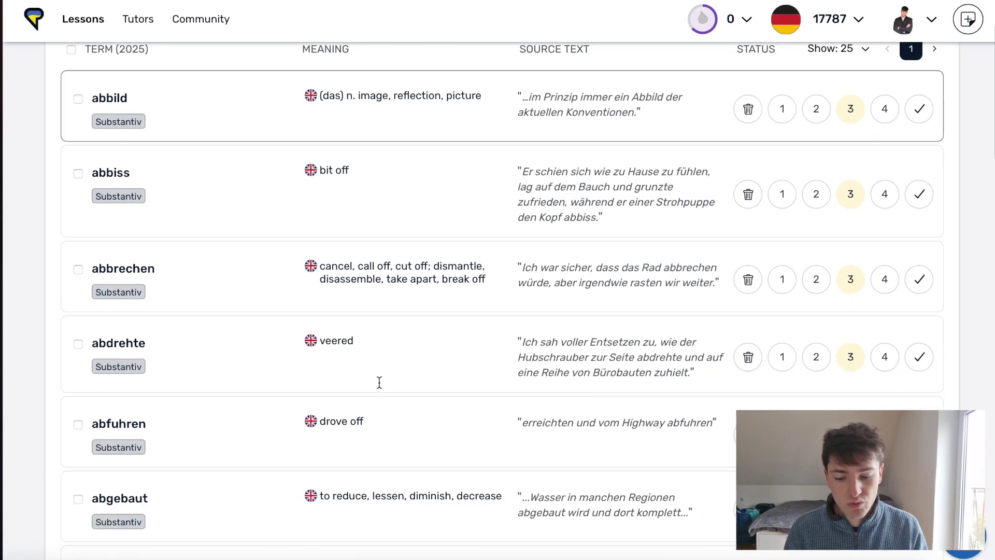
{"action": "scroll", "coordinate": [379, 385], "scroll_direction": "down", "scroll_amount": 20}
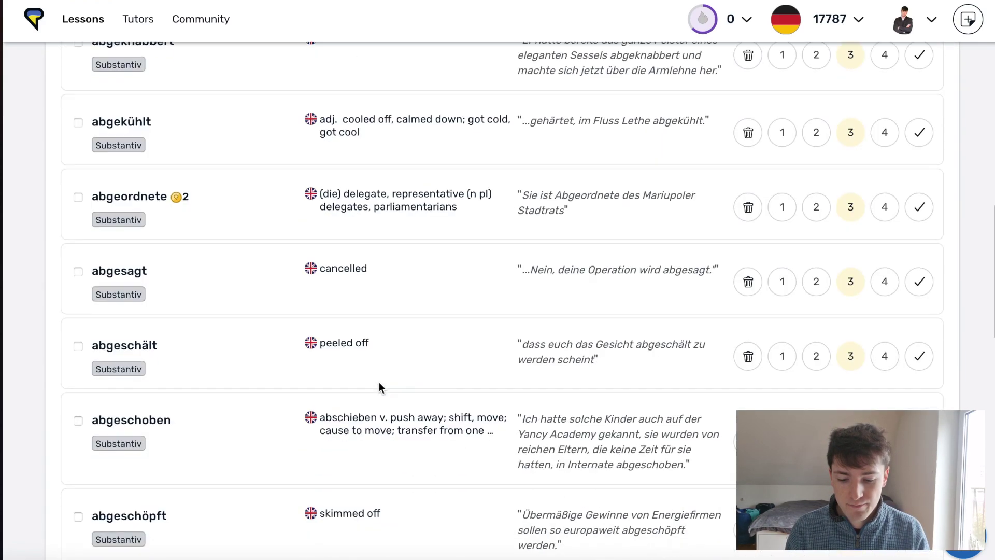
{"action": "scroll", "coordinate": [380, 388], "scroll_direction": "up", "scroll_amount": 20}
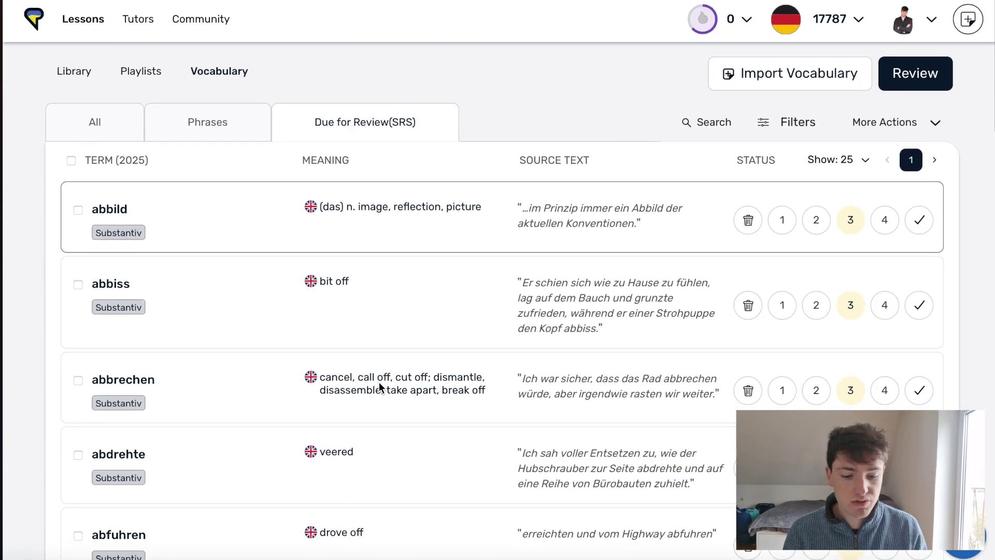
{"action": "left_click", "coordinate": [791, 127]}
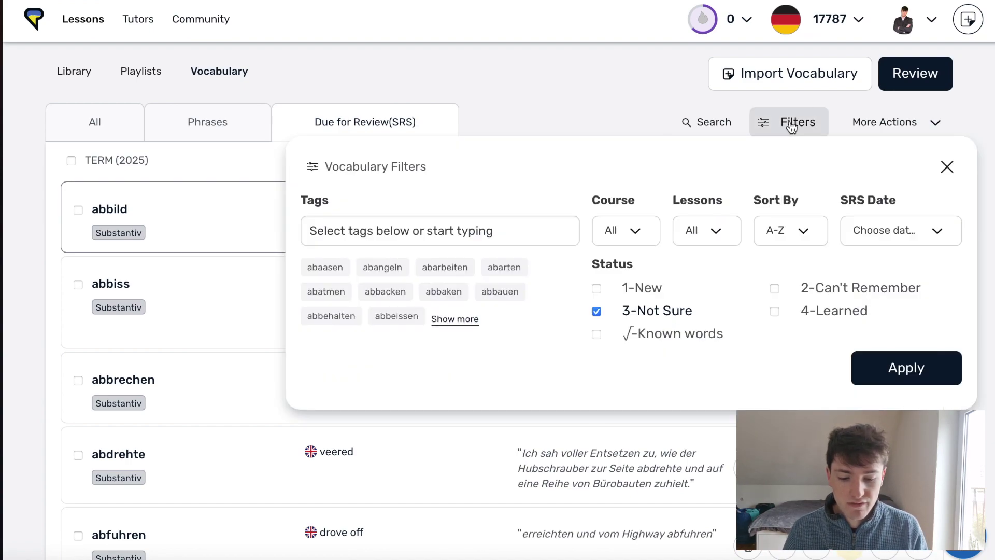
{"action": "left_click", "coordinate": [790, 230]}
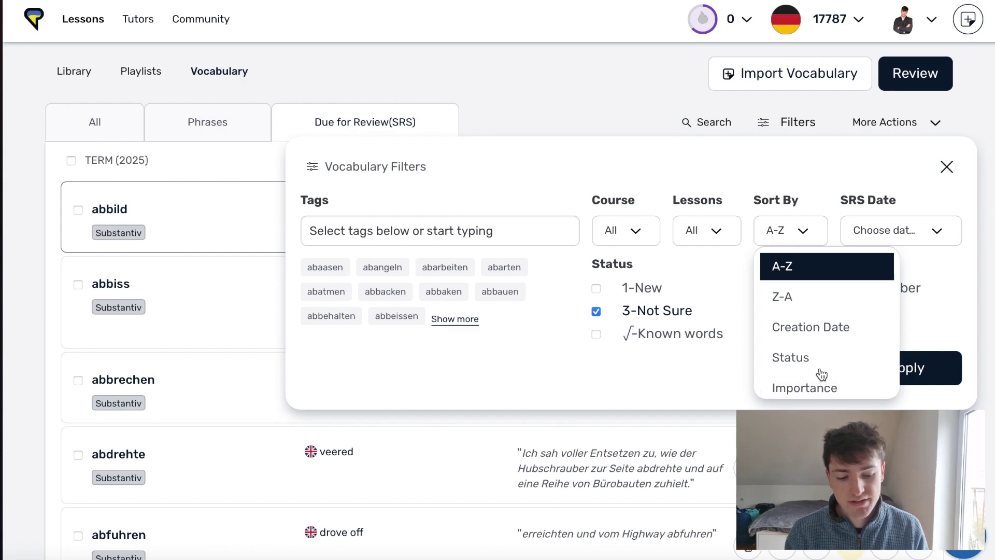
{"action": "left_click", "coordinate": [809, 389]}
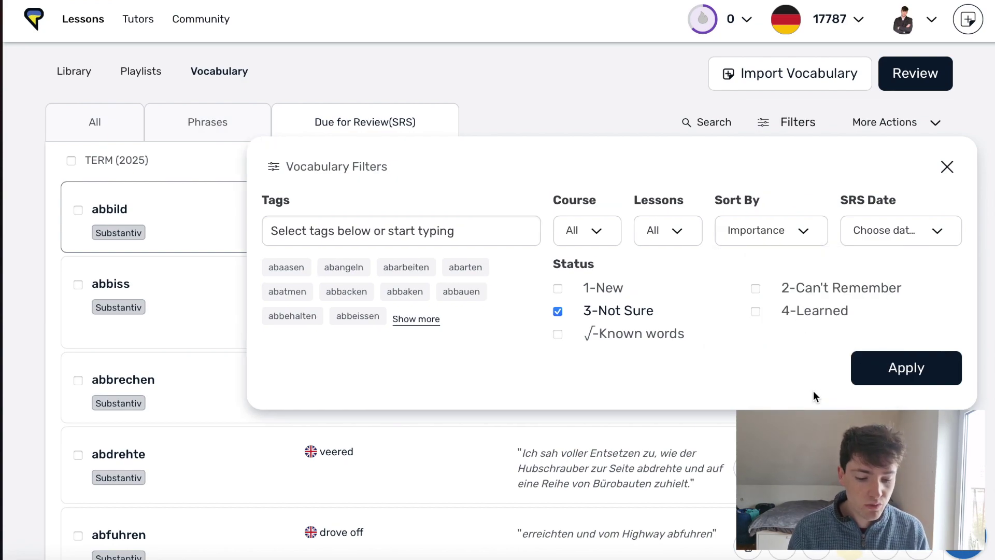
{"action": "left_click", "coordinate": [900, 370]}
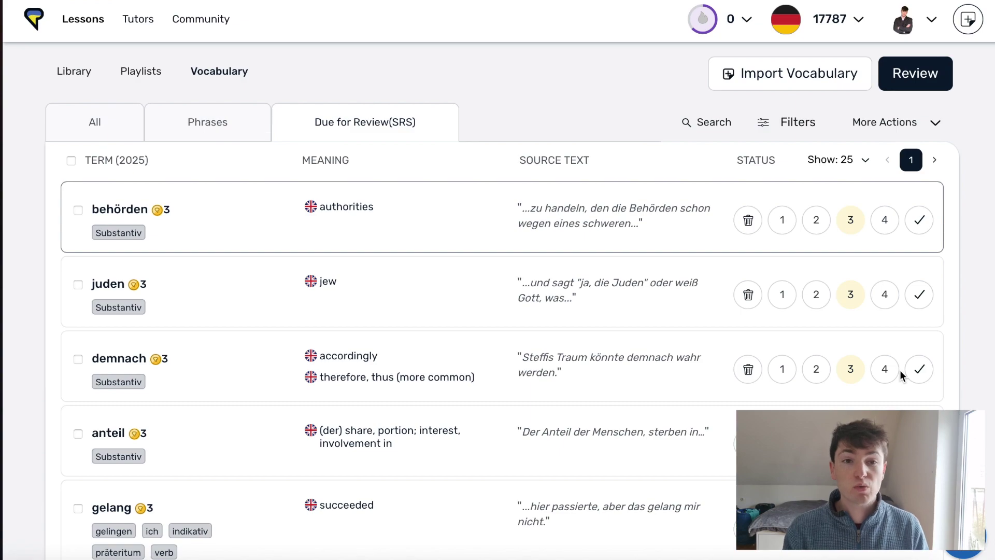
{"action": "scroll", "coordinate": [565, 374], "scroll_direction": "down", "scroll_amount": 15}
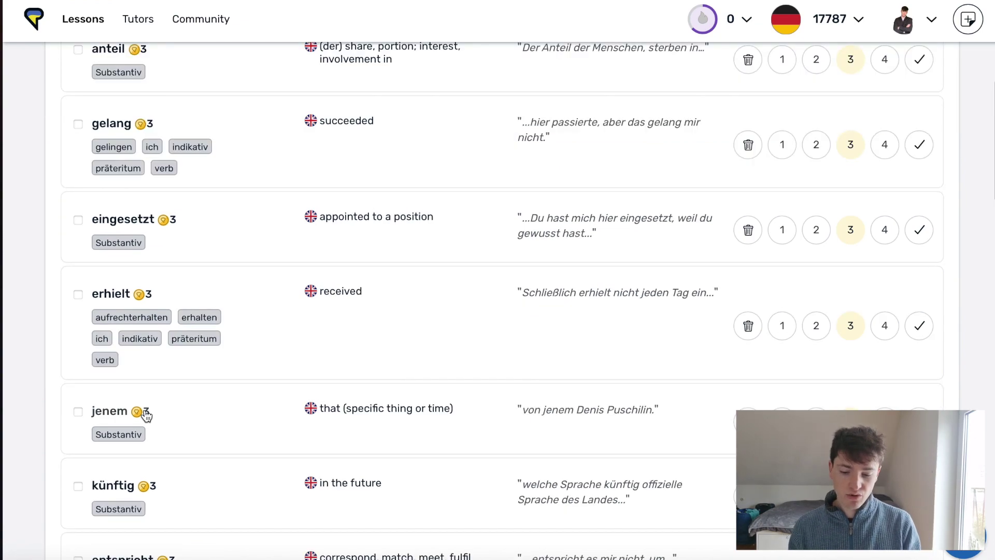
{"action": "scroll", "coordinate": [211, 428], "scroll_direction": "down", "scroll_amount": 2}
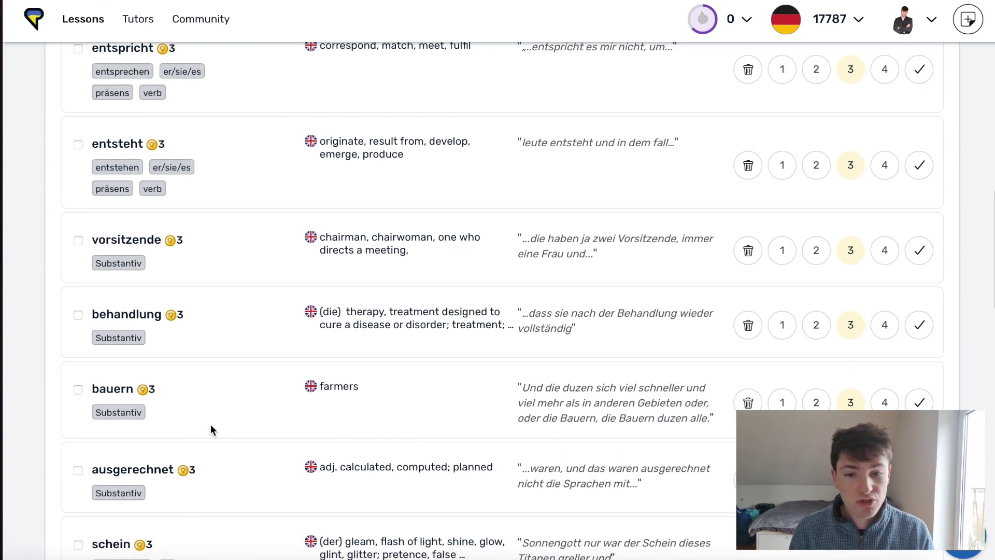
{"action": "scroll", "coordinate": [210, 425], "scroll_direction": "down", "scroll_amount": 2}
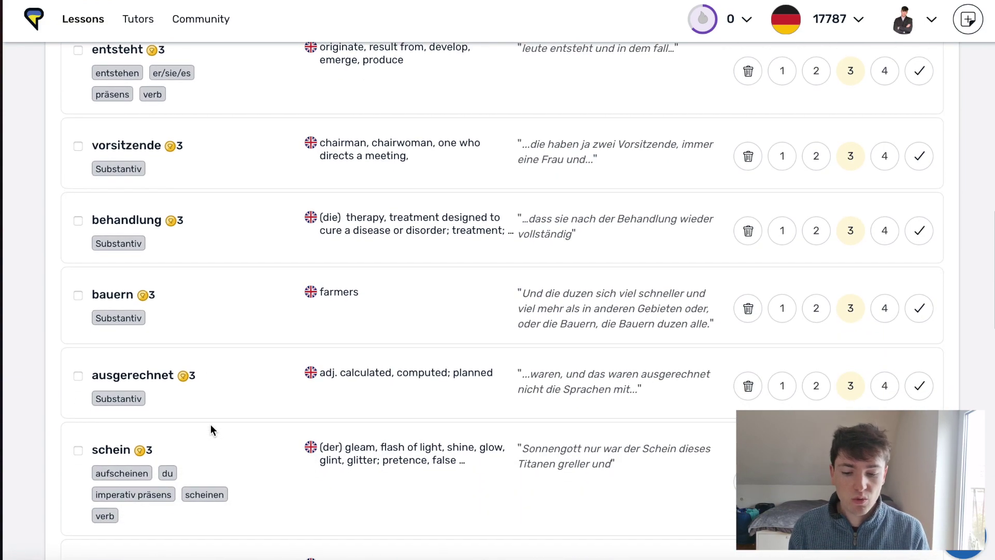
{"action": "scroll", "coordinate": [364, 284], "scroll_direction": "up", "scroll_amount": 19}
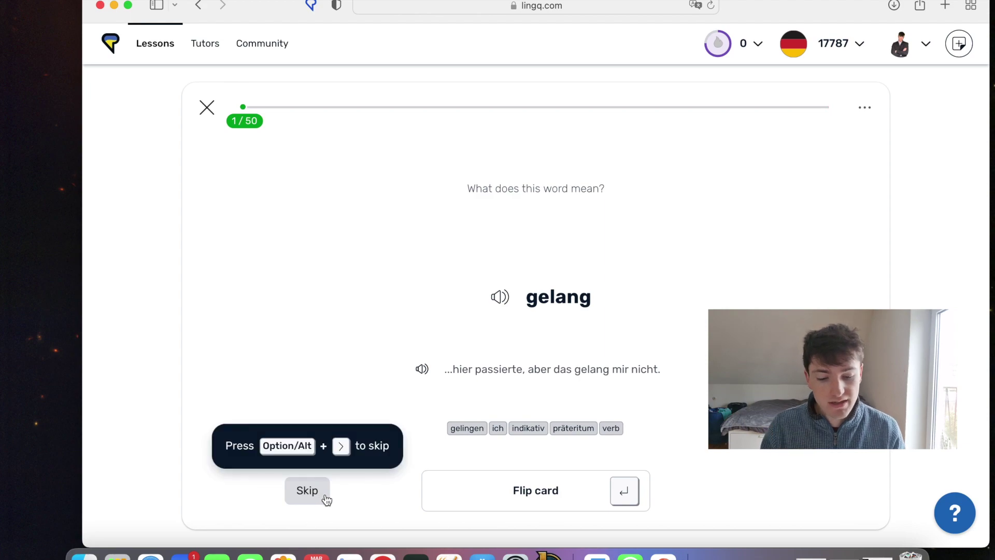
Step: Skip through the vocabulary review activities up to card 30 of 50 without answering, and close the review session
{"action": "left_click", "coordinate": [308, 490]}
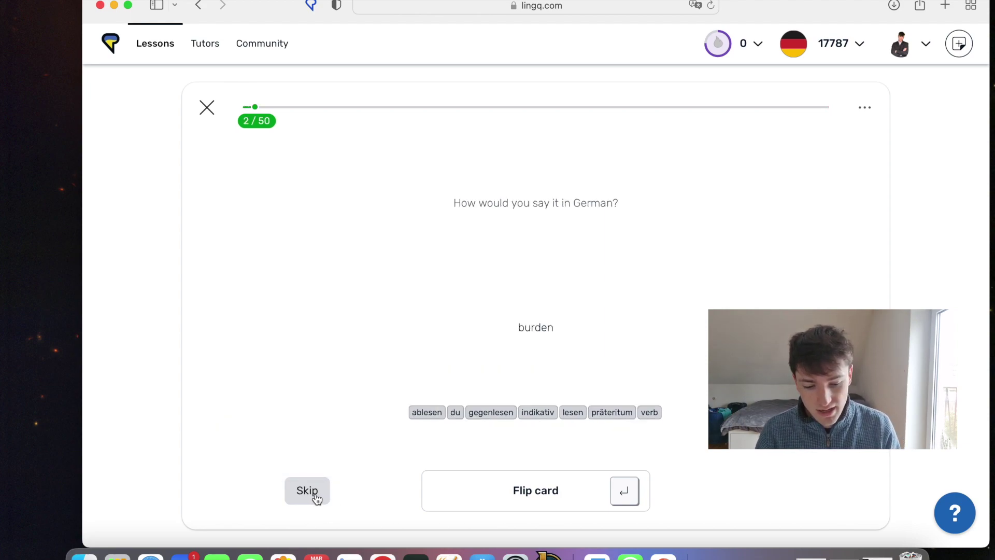
{"action": "left_click", "coordinate": [307, 490]}
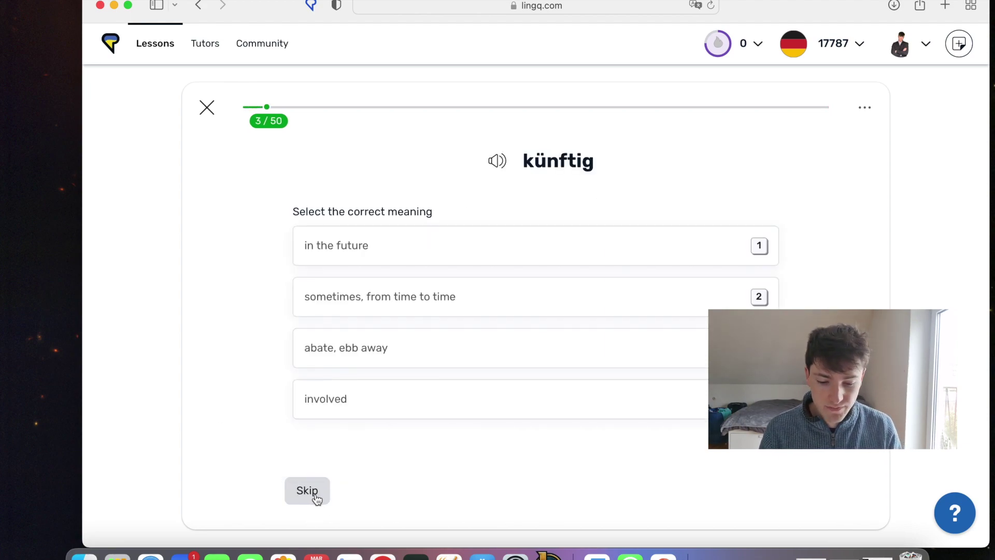
{"action": "left_click", "coordinate": [311, 491]}
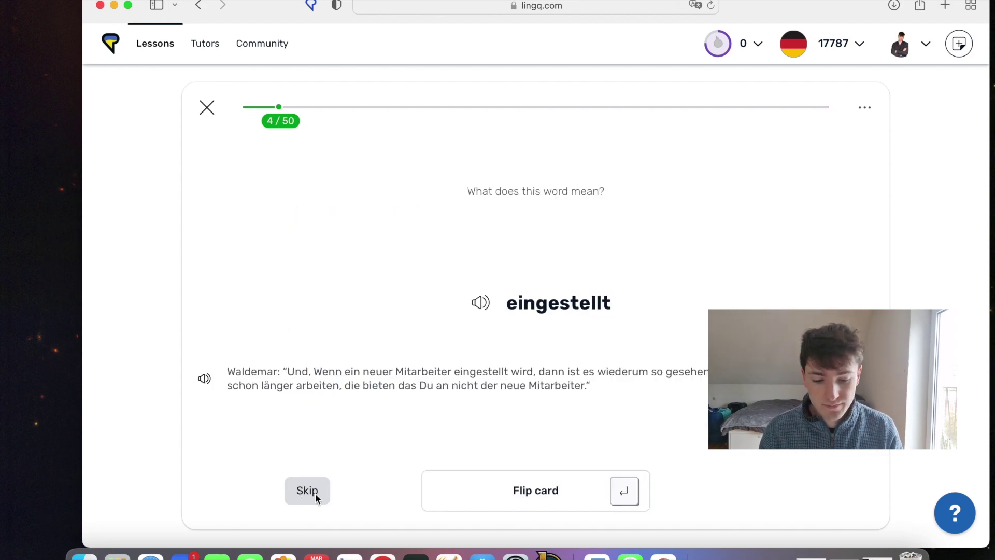
{"action": "left_click", "coordinate": [311, 491]}
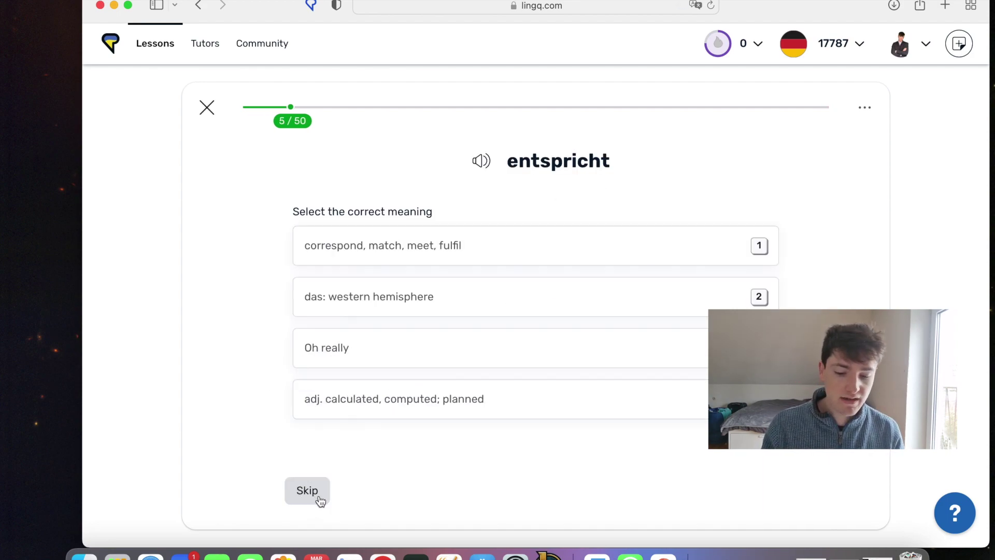
{"action": "left_click", "coordinate": [317, 497]}
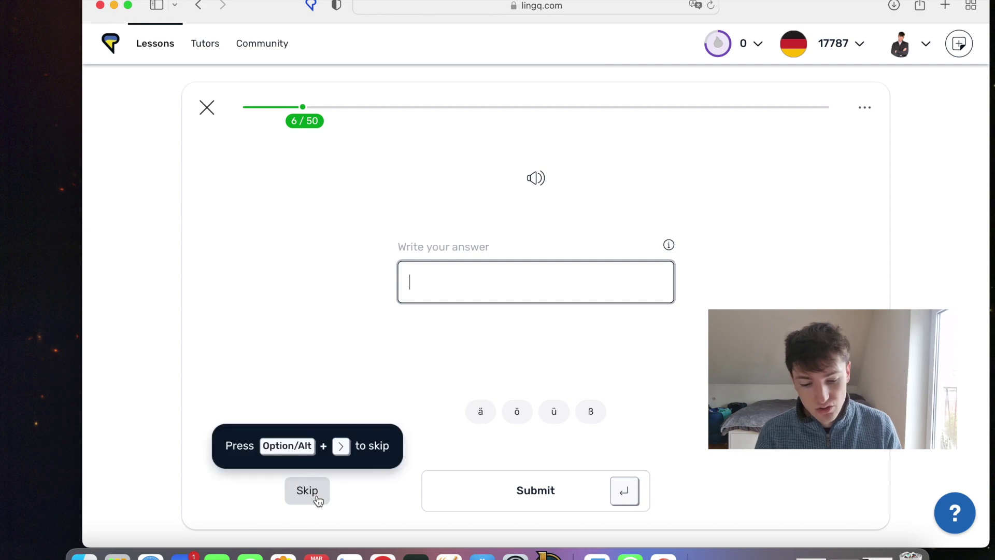
{"action": "left_click", "coordinate": [317, 498]}
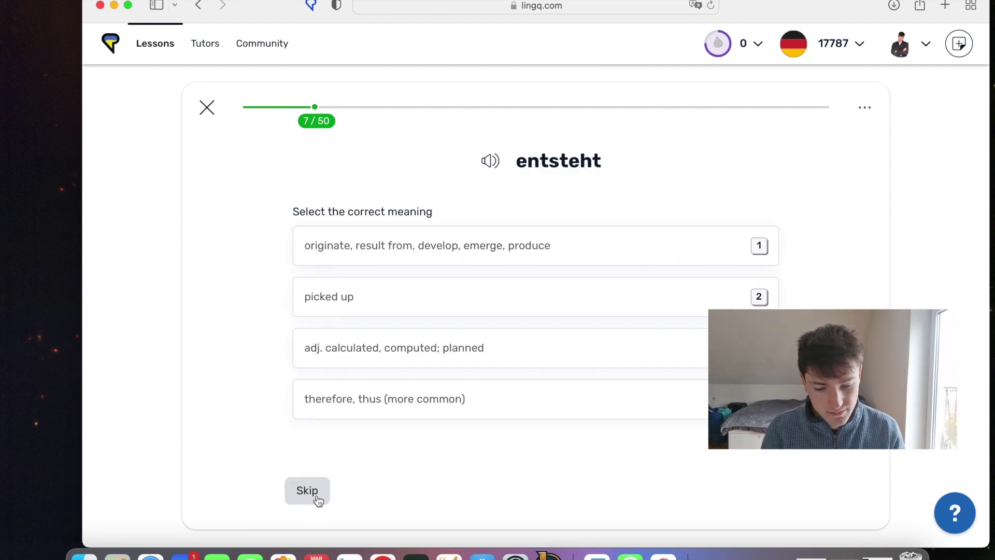
{"action": "left_click", "coordinate": [317, 495]}
{"action": "left_click", "coordinate": [317, 495]}
{"action": "left_click", "coordinate": [317, 495]}
{"action": "left_click", "coordinate": [317, 495]}
{"action": "left_click", "coordinate": [317, 492]}
{"action": "left_click", "coordinate": [317, 491]}
{"action": "left_click", "coordinate": [317, 491]}
{"action": "left_click", "coordinate": [316, 490]}
{"action": "left_click", "coordinate": [316, 490]}
{"action": "left_click", "coordinate": [316, 490]}
{"action": "left_click", "coordinate": [316, 489]}
{"action": "left_click", "coordinate": [316, 489]}
{"action": "left_click", "coordinate": [316, 490]}
{"action": "left_click", "coordinate": [316, 489]}
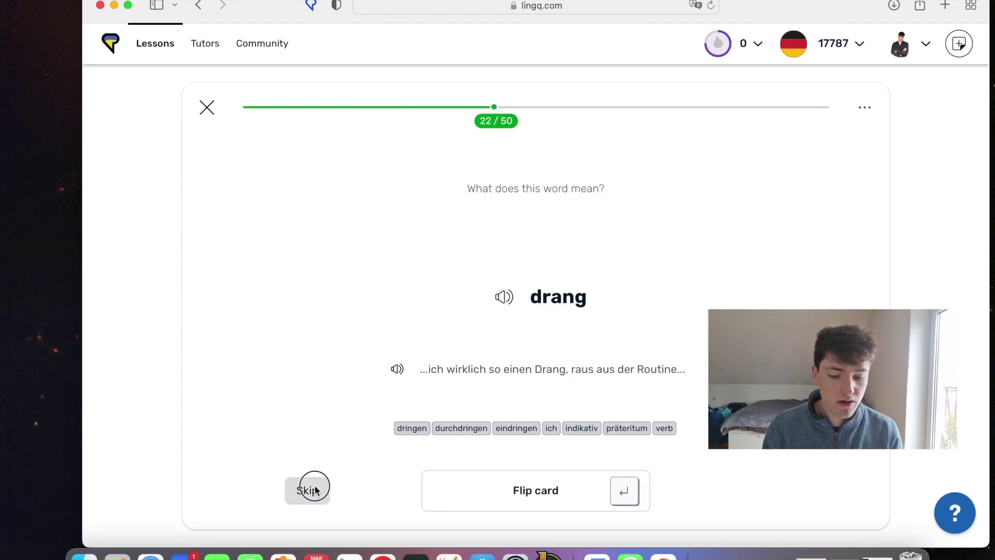
{"action": "left_click", "coordinate": [317, 489]}
{"action": "left_click", "coordinate": [316, 489]}
{"action": "left_click", "coordinate": [316, 490]}
{"action": "left_click", "coordinate": [316, 490]}
{"action": "left_click", "coordinate": [316, 490]}
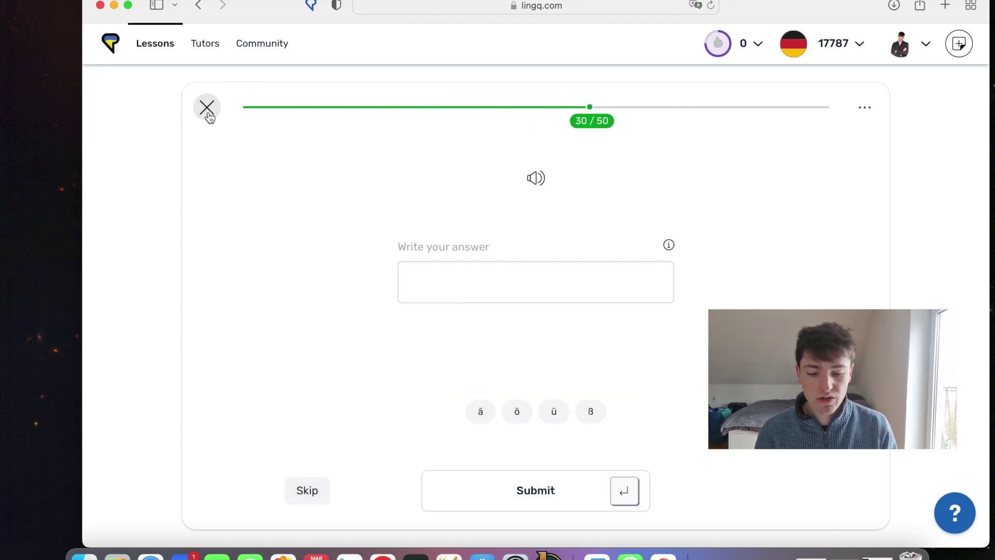
{"action": "left_click", "coordinate": [206, 107]}
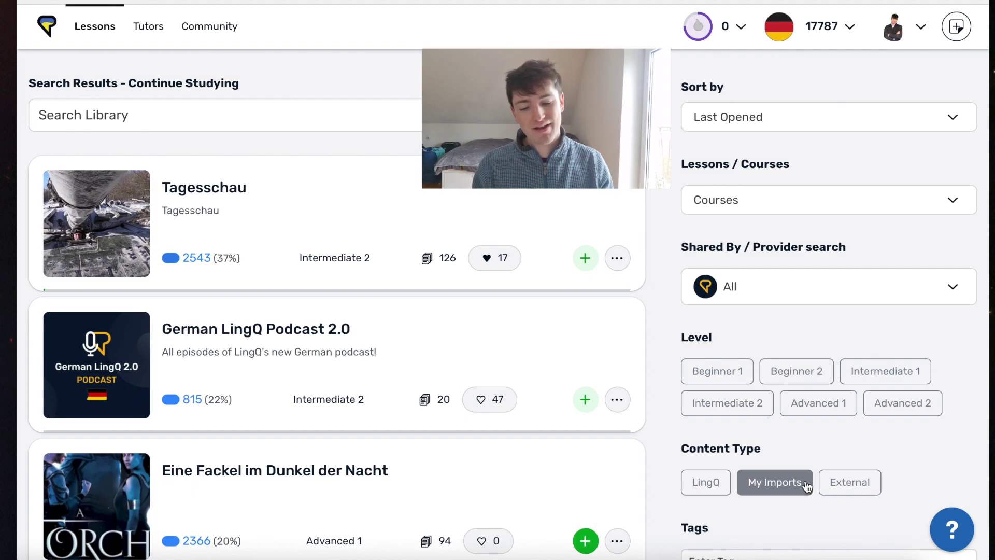
Step: Look through the whole list of Continue Studying courses in the library and return to its beginning
{"action": "scroll", "coordinate": [647, 325], "scroll_direction": "down", "scroll_amount": 10}
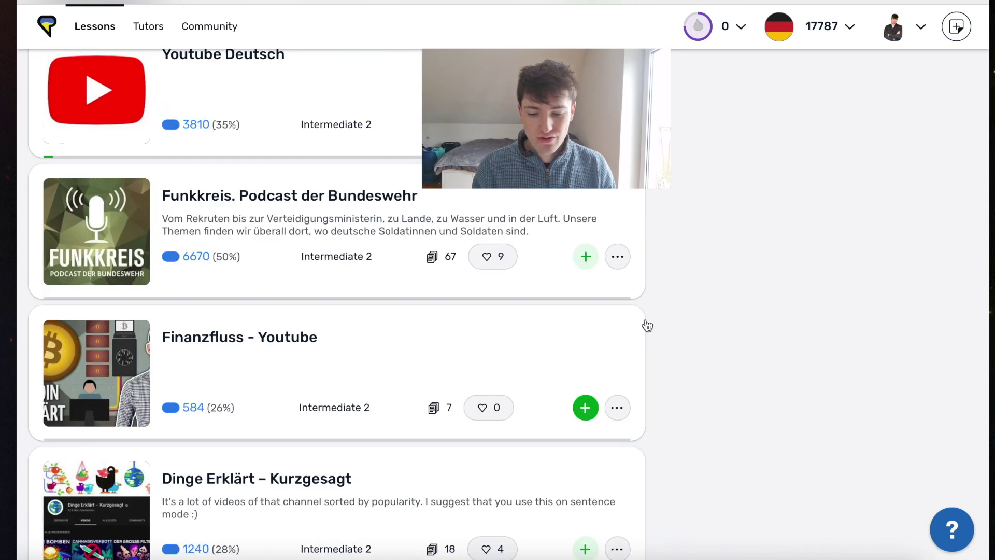
{"action": "scroll", "coordinate": [647, 326], "scroll_direction": "down", "scroll_amount": 10}
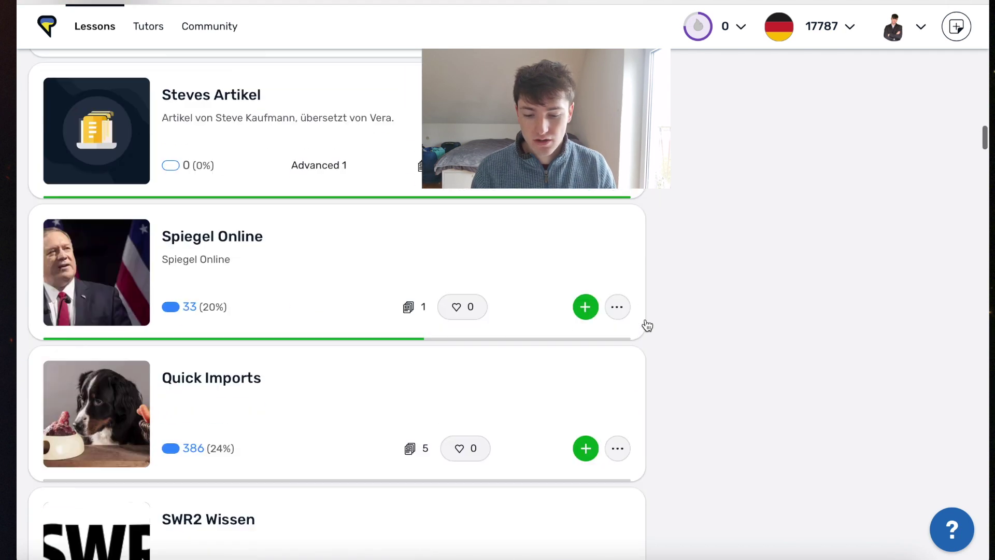
{"action": "scroll", "coordinate": [647, 326], "scroll_direction": "down", "scroll_amount": 3}
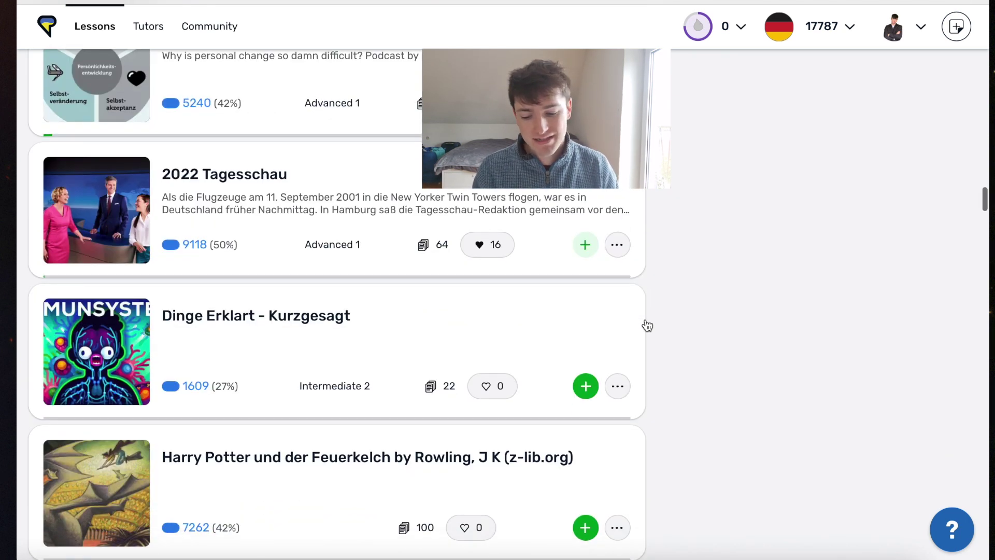
{"action": "scroll", "coordinate": [647, 325], "scroll_direction": "down", "scroll_amount": 10}
{"action": "scroll", "coordinate": [647, 335], "scroll_direction": "down", "scroll_amount": 12}
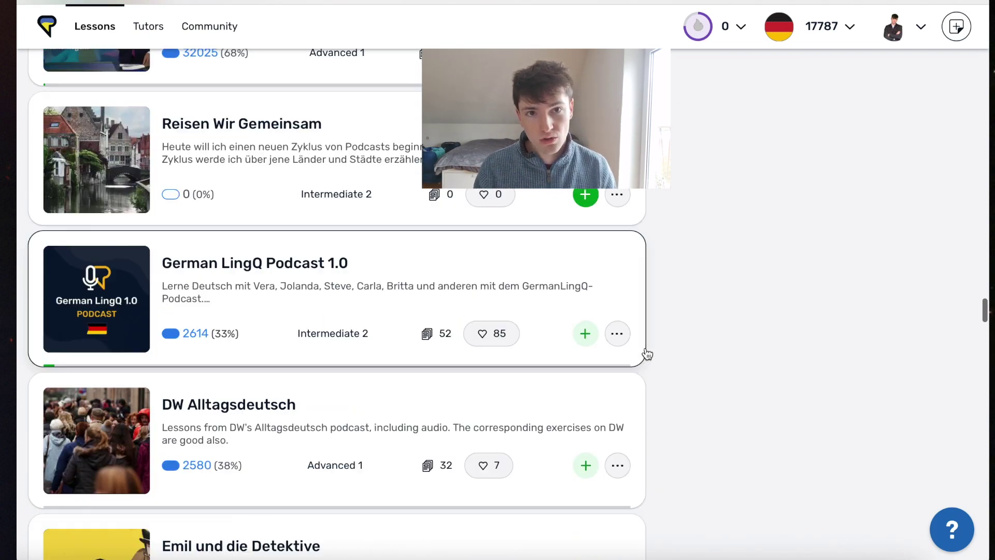
{"action": "scroll", "coordinate": [647, 353], "scroll_direction": "down", "scroll_amount": 8}
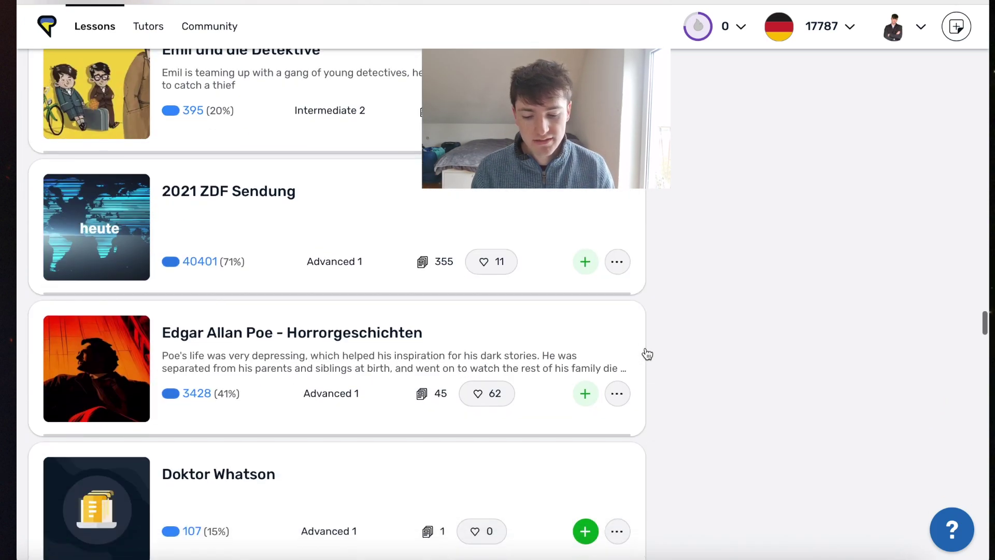
{"action": "scroll", "coordinate": [647, 354], "scroll_direction": "down", "scroll_amount": 3}
{"action": "scroll", "coordinate": [647, 354], "scroll_direction": "down", "scroll_amount": 2}
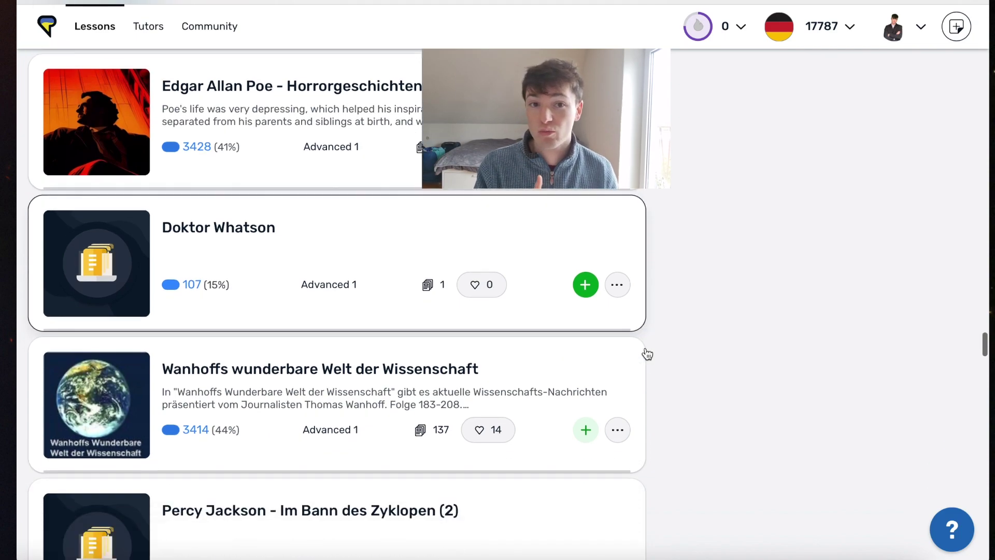
{"action": "scroll", "coordinate": [647, 354], "scroll_direction": "down", "scroll_amount": 10}
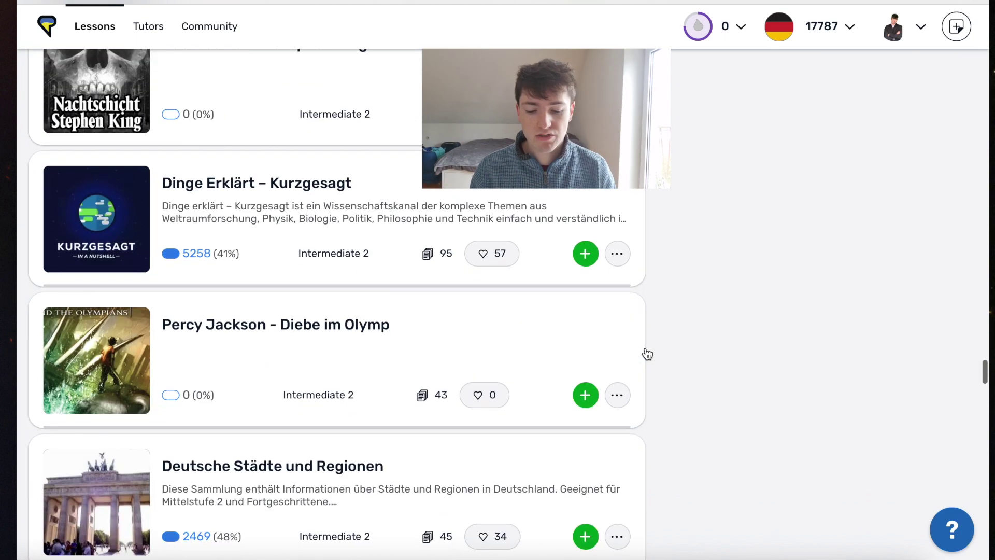
{"action": "scroll", "coordinate": [695, 179], "scroll_direction": "down", "scroll_amount": 10}
{"action": "scroll", "coordinate": [695, 179], "scroll_direction": "down", "scroll_amount": 10}
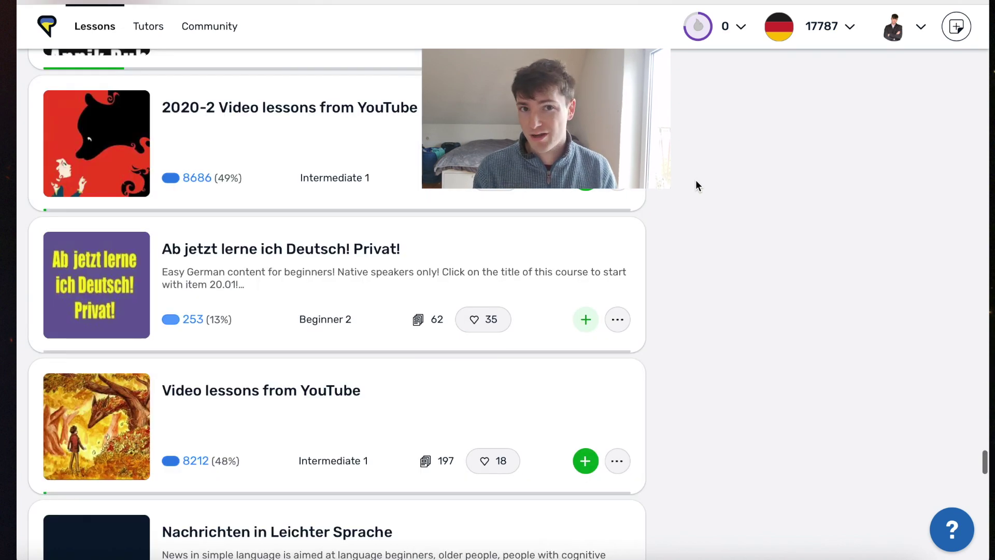
{"action": "scroll", "coordinate": [695, 179], "scroll_direction": "down", "scroll_amount": 10}
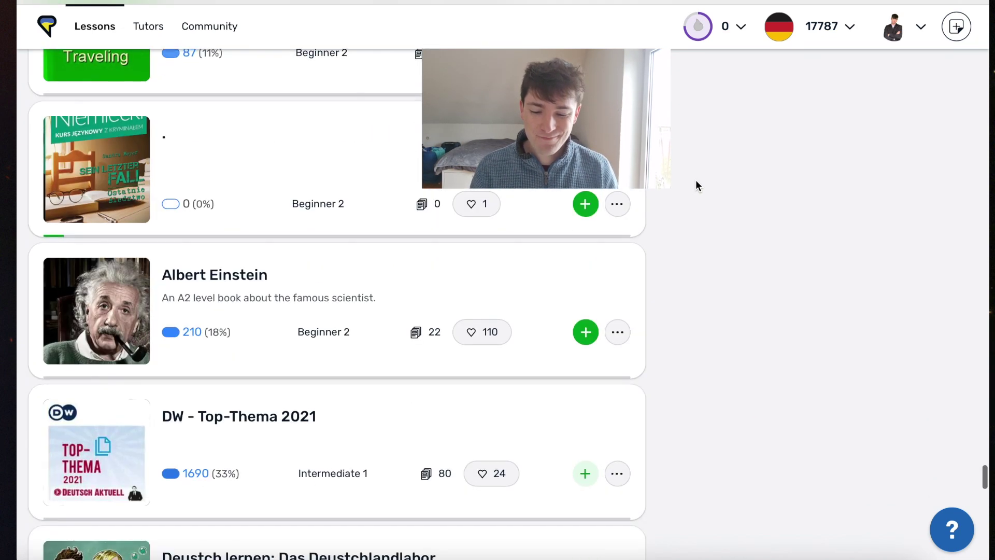
{"action": "scroll", "coordinate": [695, 179], "scroll_direction": "down", "scroll_amount": 5}
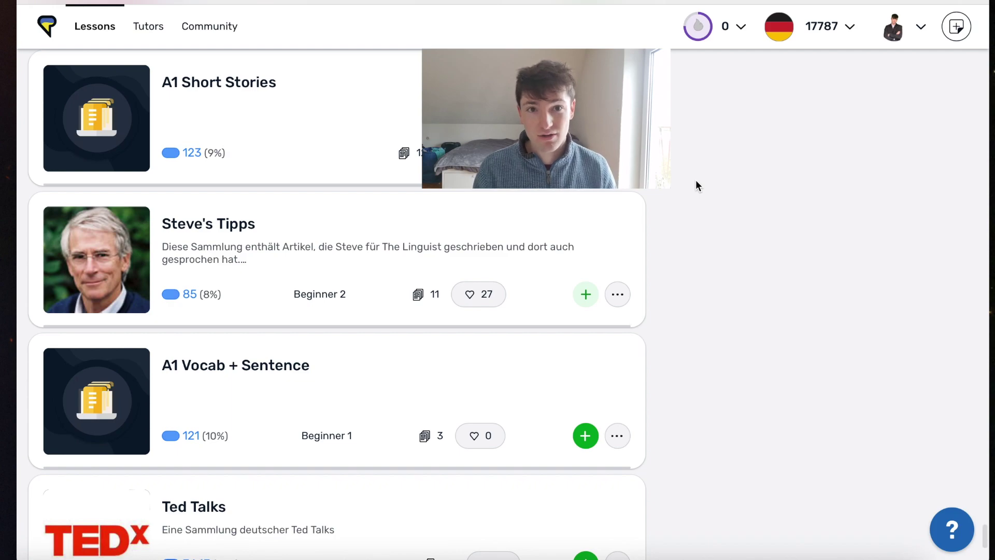
{"action": "scroll", "coordinate": [695, 179], "scroll_direction": "down", "scroll_amount": 5}
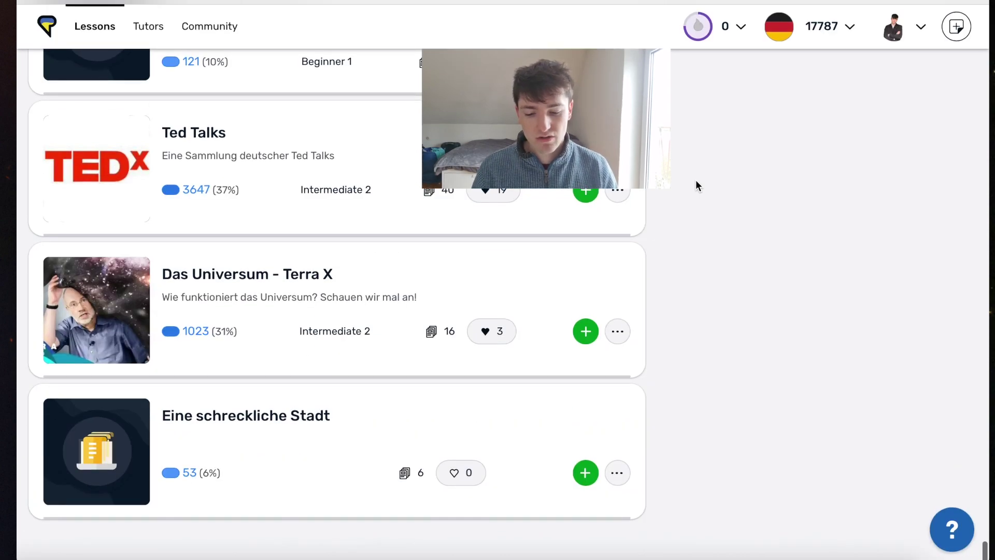
{"action": "scroll", "coordinate": [696, 179], "scroll_direction": "down", "scroll_amount": 5}
{"action": "scroll", "coordinate": [696, 179], "scroll_direction": "up", "scroll_amount": 15}
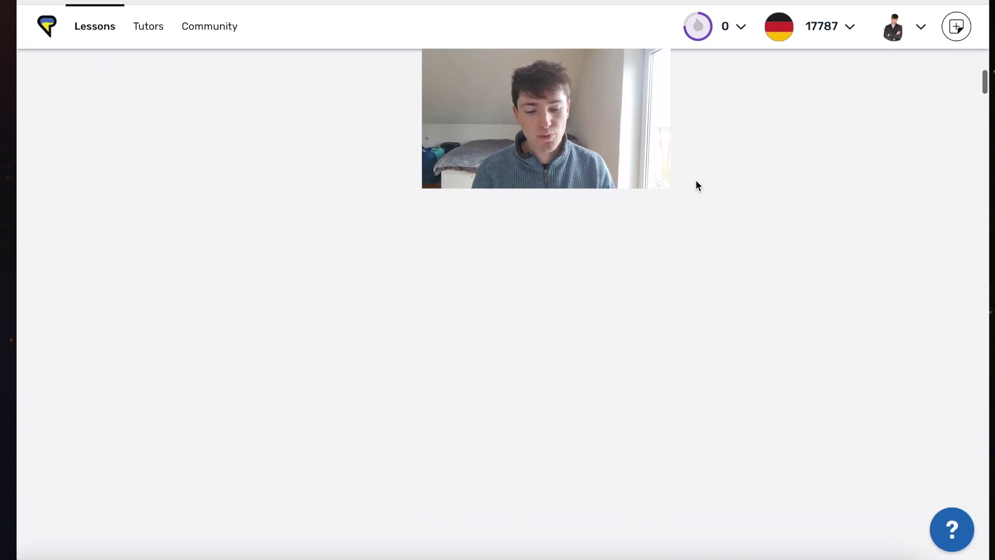
{"action": "scroll", "coordinate": [695, 180], "scroll_direction": "up", "scroll_amount": 10}
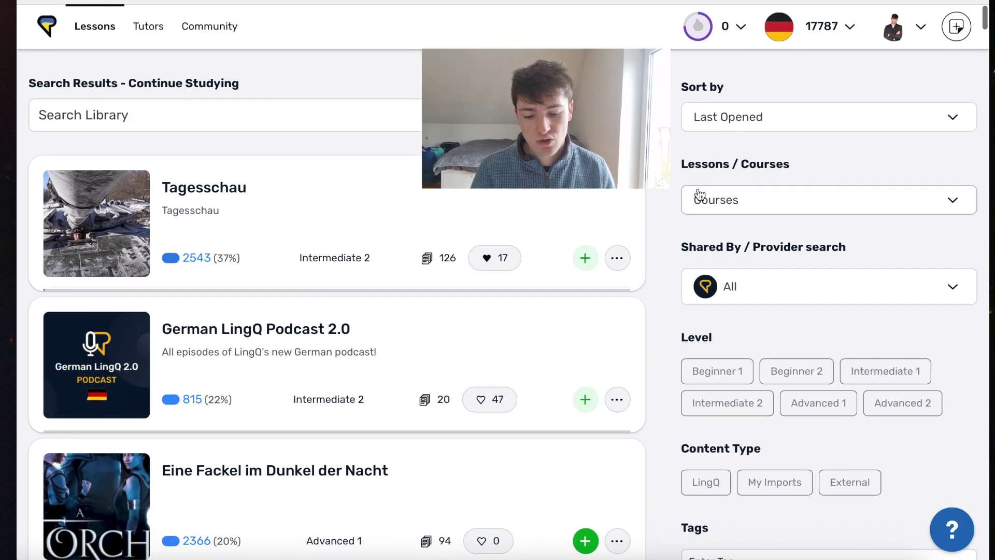
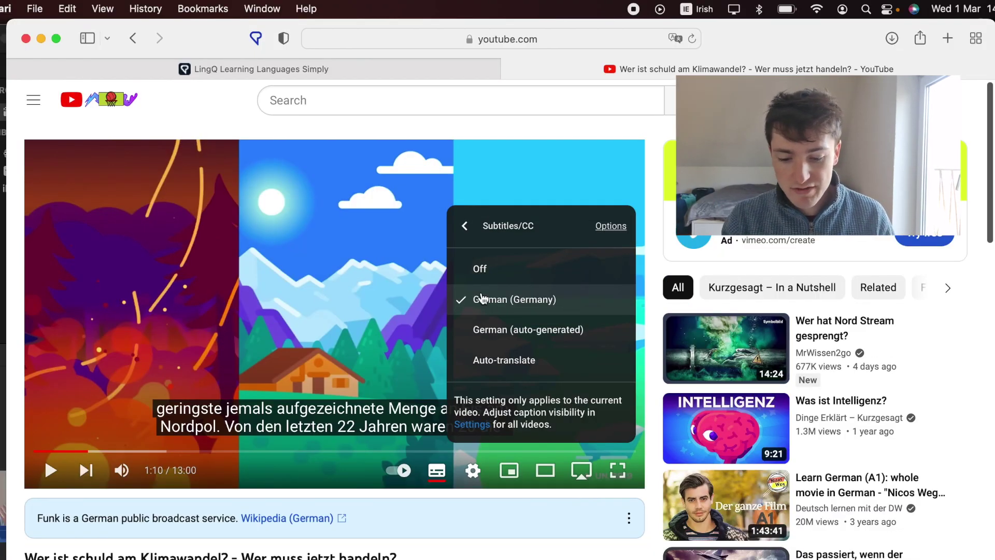
Step: Choose German (Germany) as the subtitle track of the climate change video on YouTube
{"action": "left_click", "coordinate": [522, 309]}
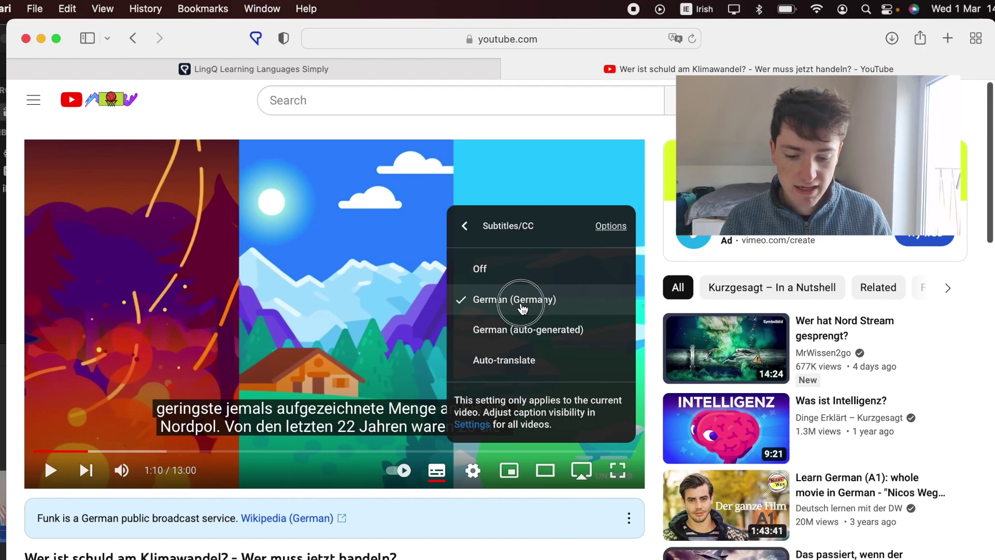
Step: Import the climate change YouTube video into LingQ as a German lesson in the course Dinge Erklart - Kurzgesagt
{"action": "left_click", "coordinate": [391, 299]}
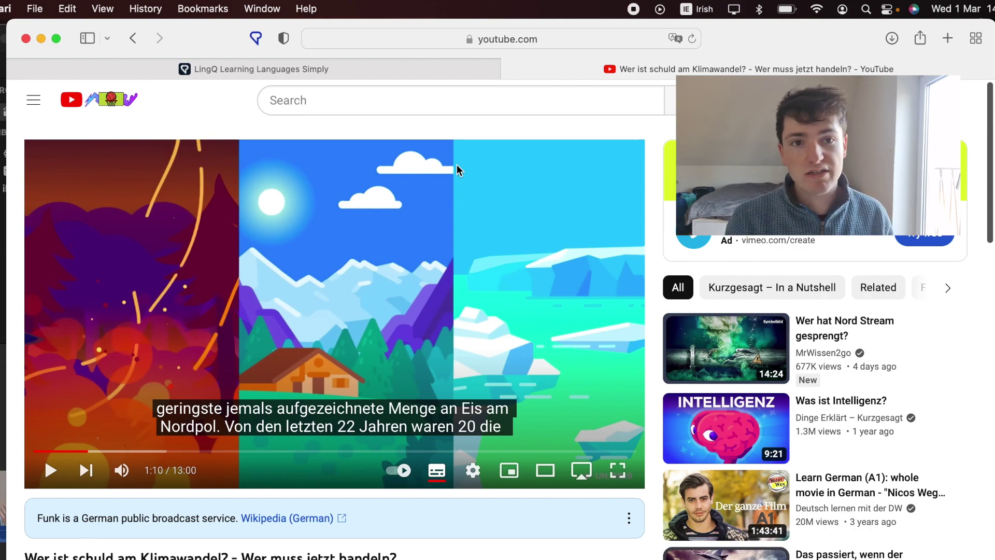
{"action": "left_click", "coordinate": [255, 41]}
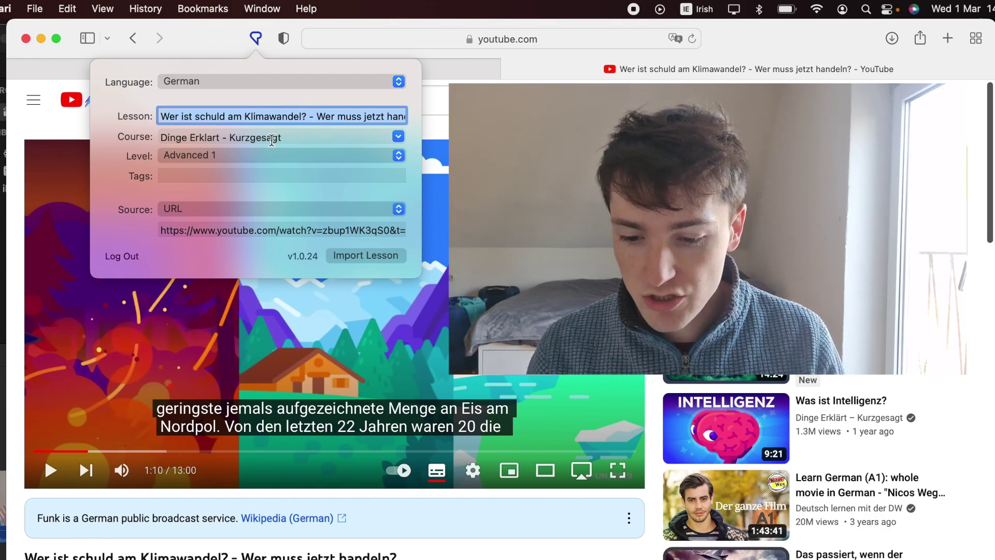
{"action": "left_click", "coordinate": [397, 137]}
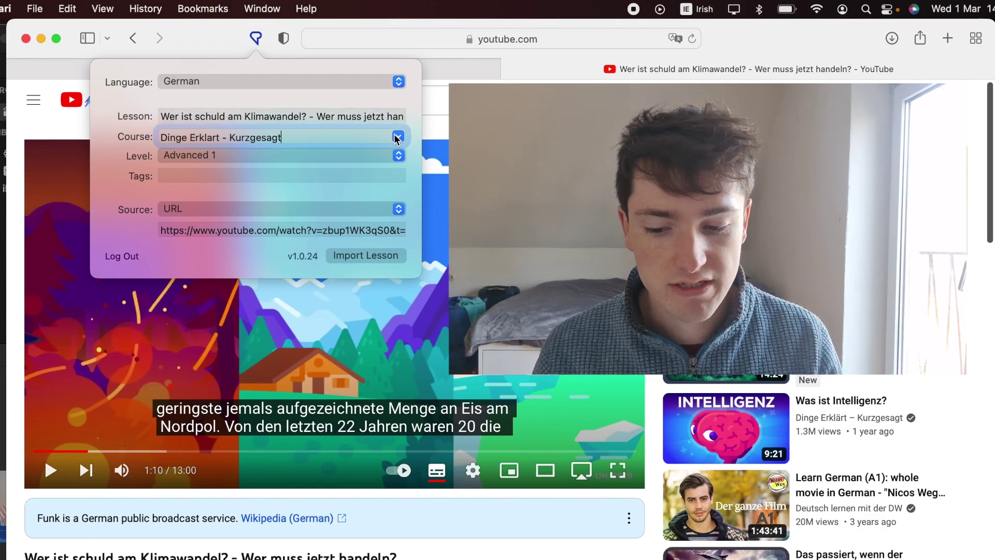
{"action": "left_click", "coordinate": [398, 136]}
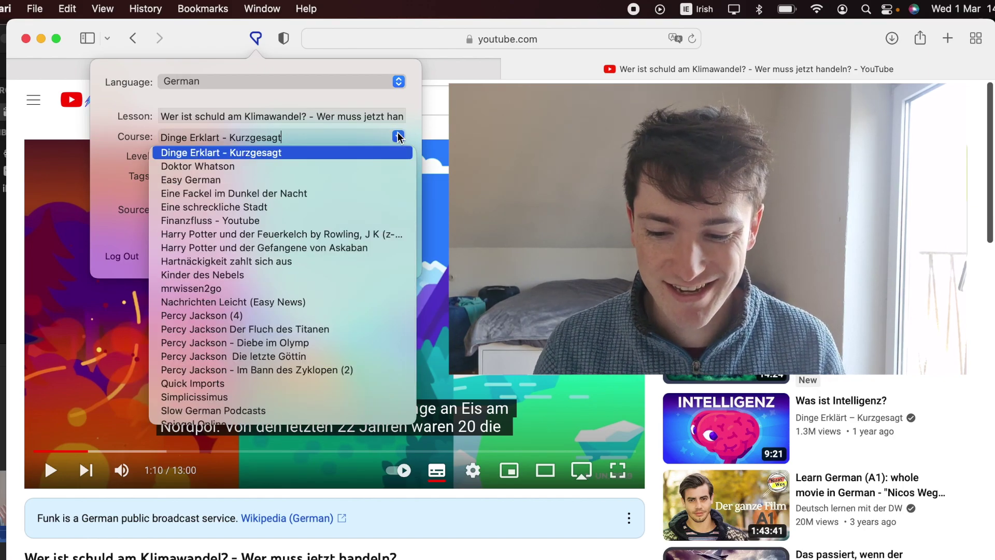
{"action": "left_click", "coordinate": [361, 153]}
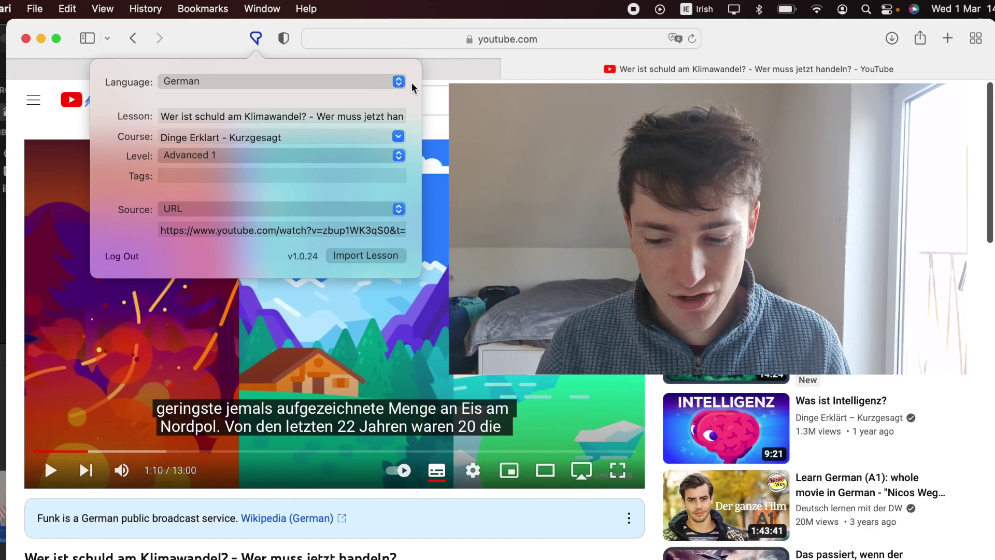
{"action": "left_click", "coordinate": [374, 255]}
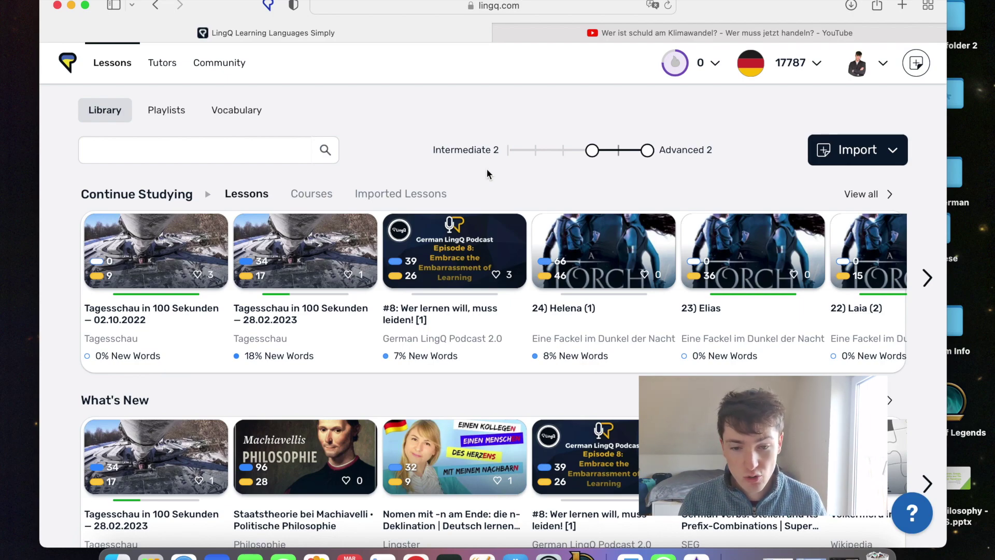
Step: List the imported lessons under Continue Studying in LingQ and open the imported climate change lesson
{"action": "left_click", "coordinate": [420, 196]}
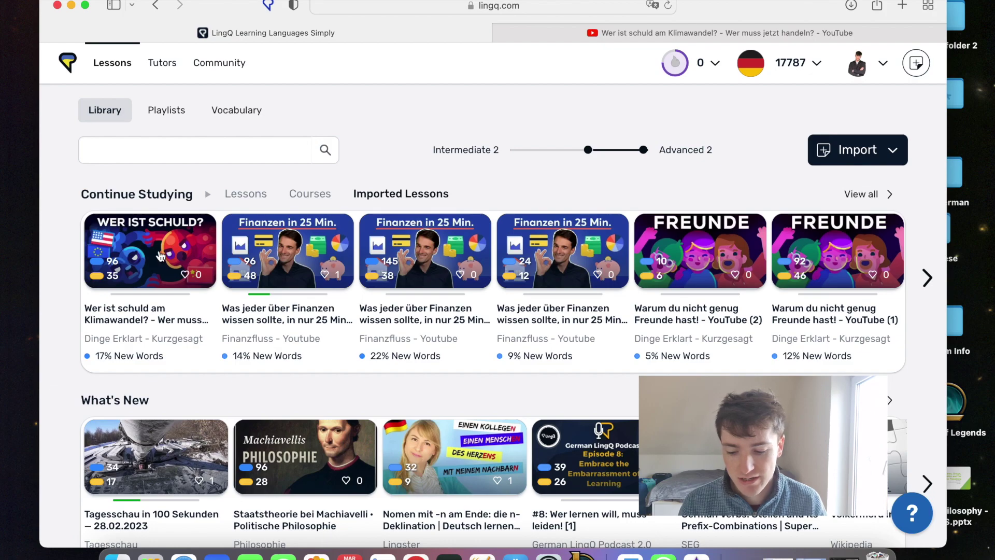
{"action": "mouse_move", "coordinate": [161, 256]}
{"action": "left_click", "coordinate": [161, 256]}
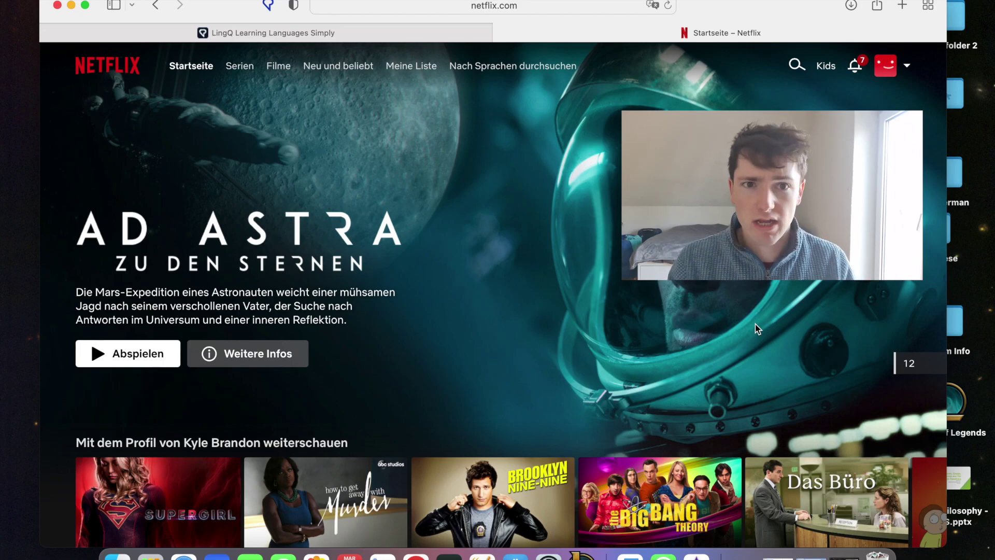
Step: Open the Supergirl episode on Netflix, pause it, check its audio and subtitle languages, and bring up the LingQ importer
{"action": "scroll", "coordinate": [754, 324], "scroll_direction": "down", "scroll_amount": 3}
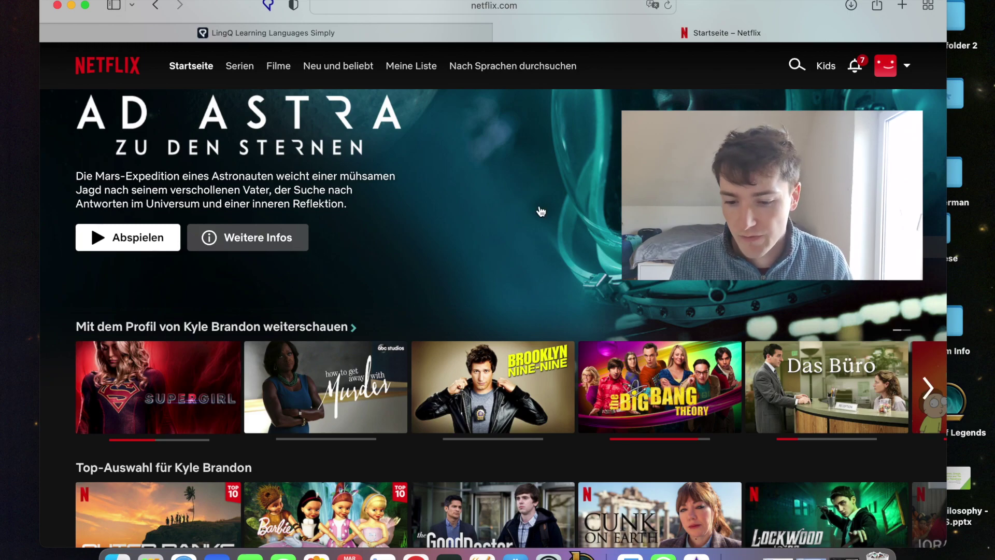
{"action": "left_click", "coordinate": [185, 391]}
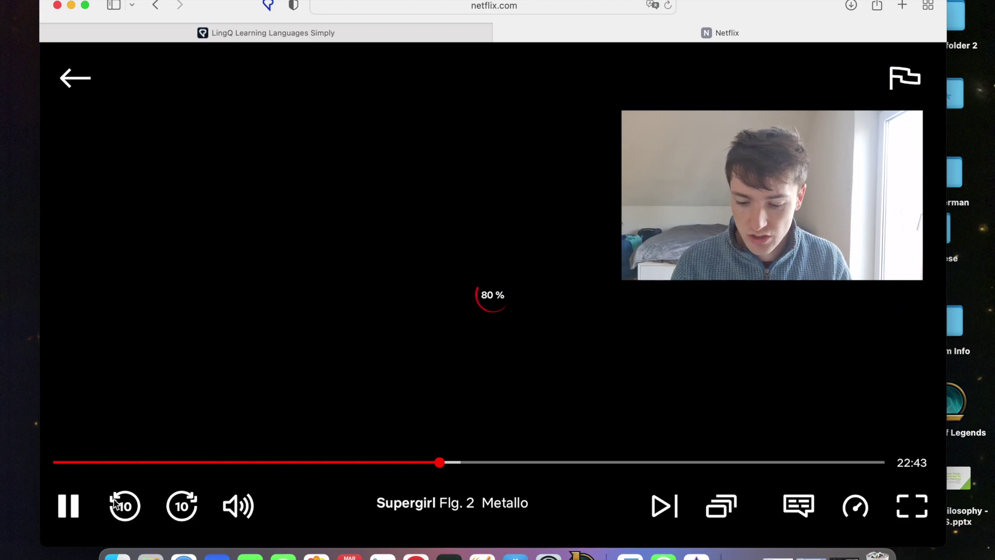
{"action": "left_click", "coordinate": [75, 508]}
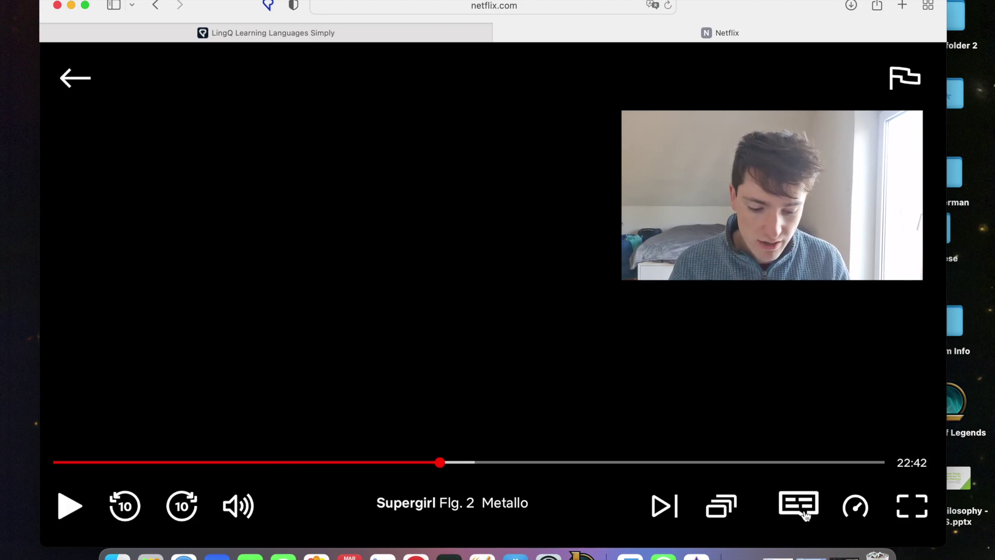
{"action": "mouse_move", "coordinate": [799, 505]}
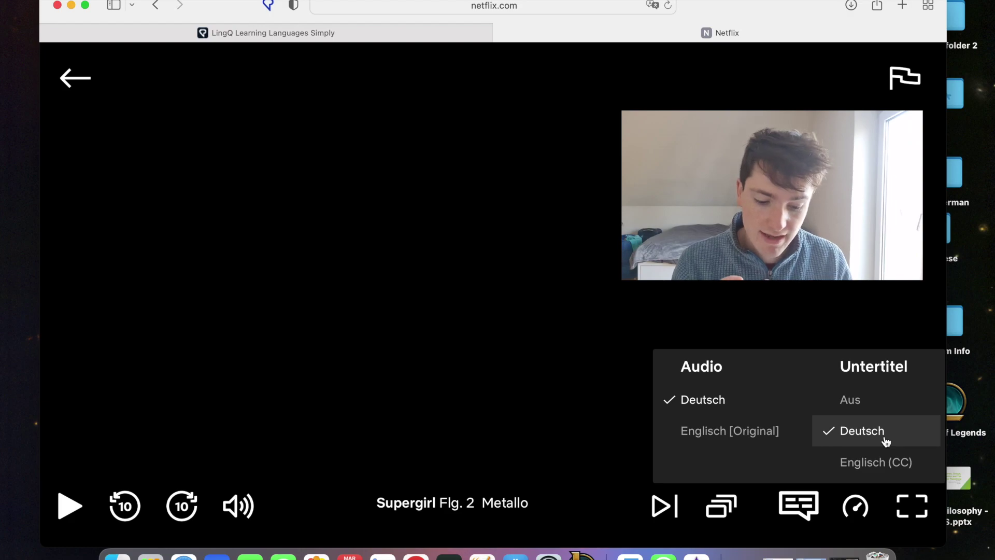
{"action": "left_click", "coordinate": [269, 5]}
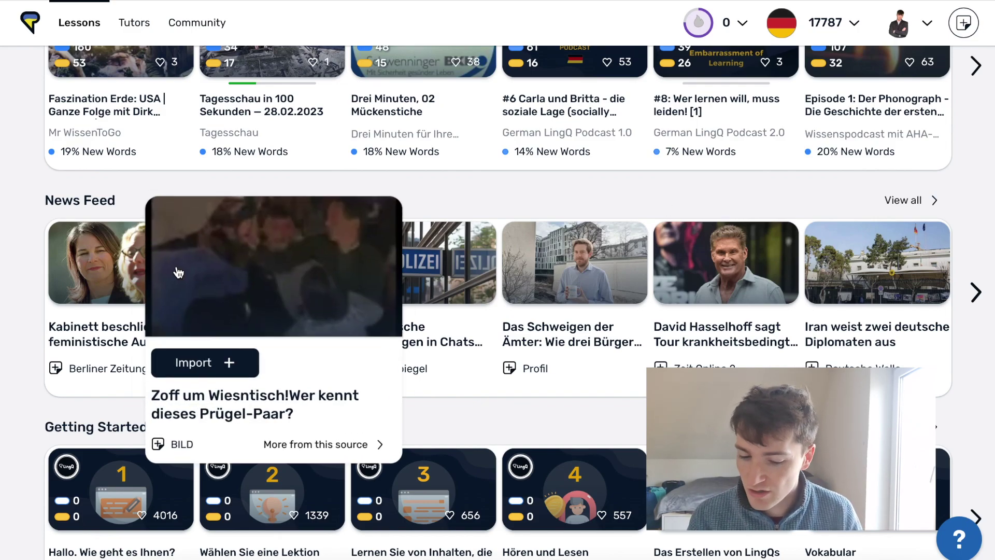
Step: Open the SWR2 Wissen website from the Google results for swr2 wissen
{"action": "mouse_move", "coordinate": [128, 286]}
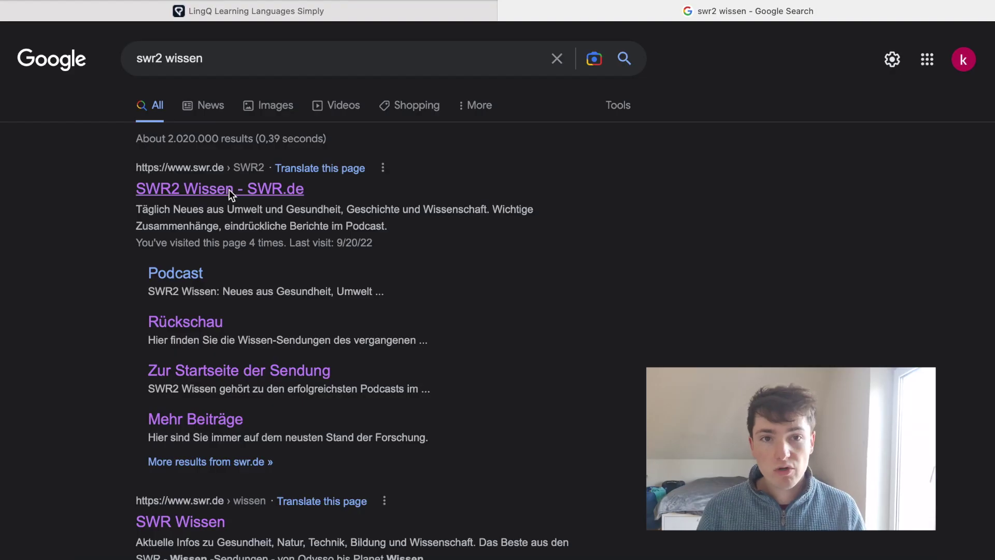
{"action": "left_click", "coordinate": [229, 188]}
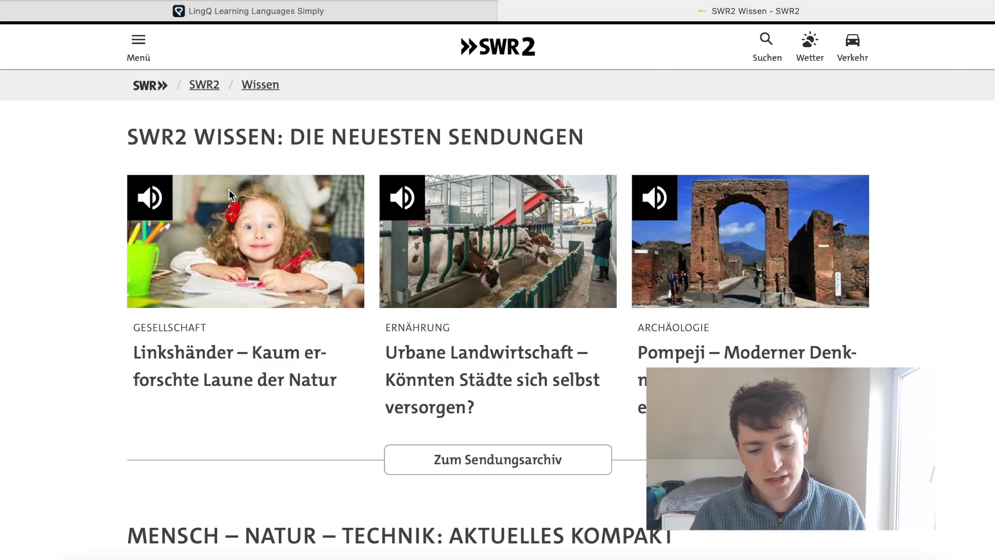
Step: Start a new lesson import in LingQ and view the form's private and shared lesson options
{"action": "left_click", "coordinate": [294, 12]}
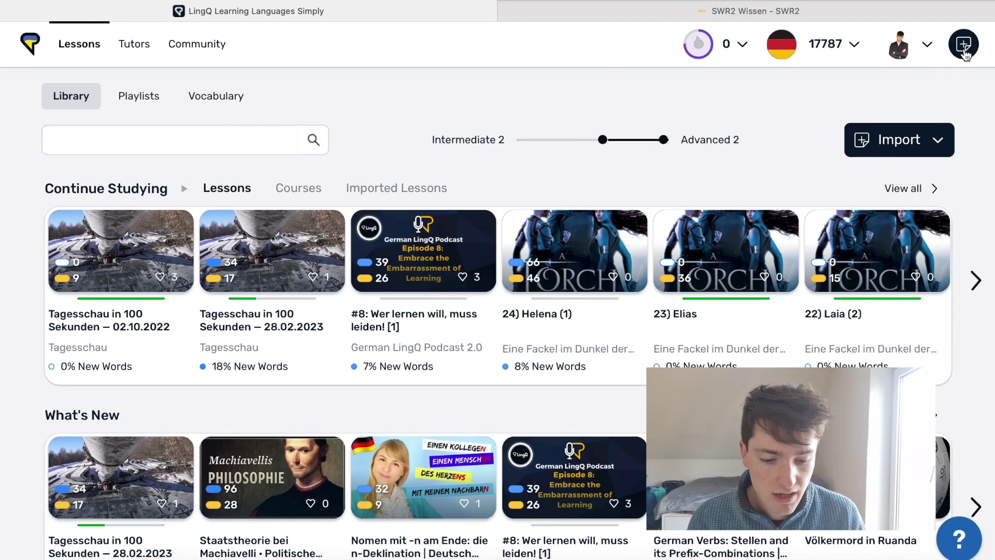
{"action": "left_click", "coordinate": [963, 47]}
{"action": "left_click", "coordinate": [894, 93]}
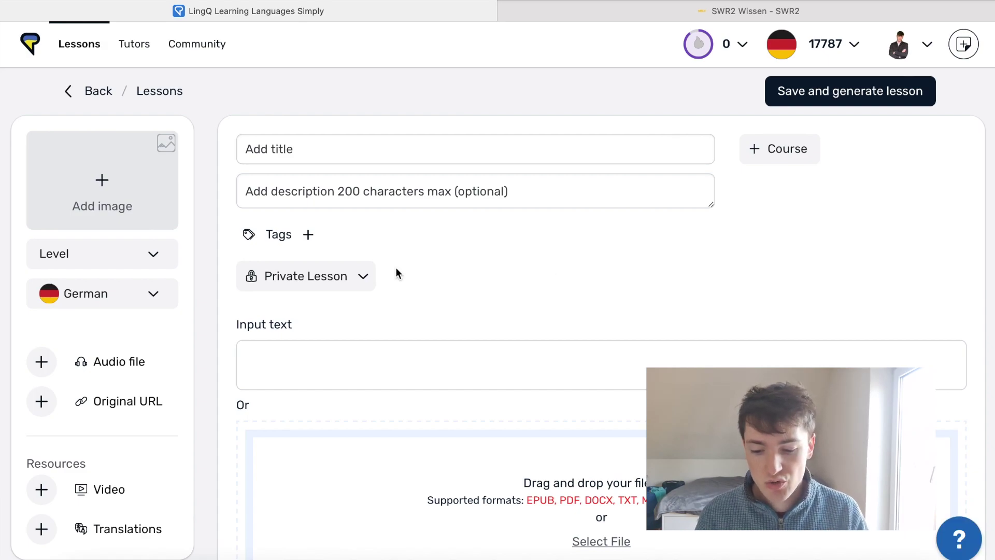
{"action": "left_click", "coordinate": [316, 284]}
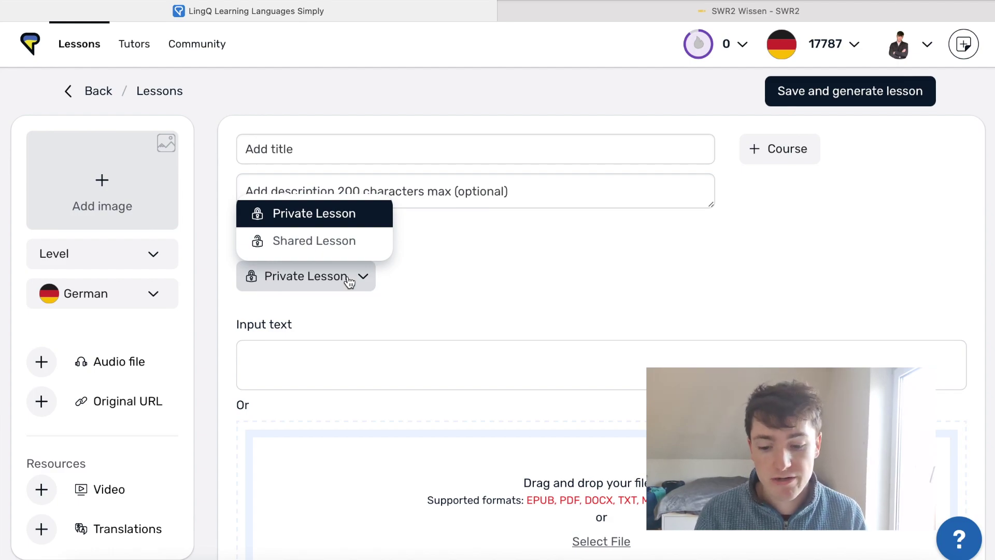
{"action": "left_click", "coordinate": [529, 278]}
{"action": "scroll", "coordinate": [517, 227], "scroll_direction": "down", "scroll_amount": 2}
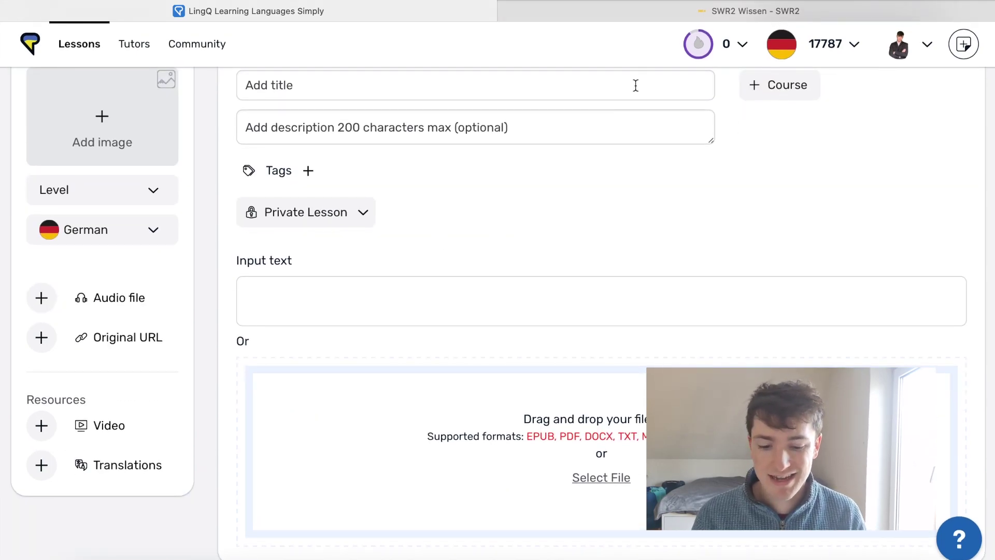
Step: Look through the SWR2 article Urbane Landwirtschaft and view the LingQ importer's settings for it
{"action": "left_click", "coordinate": [794, 17]}
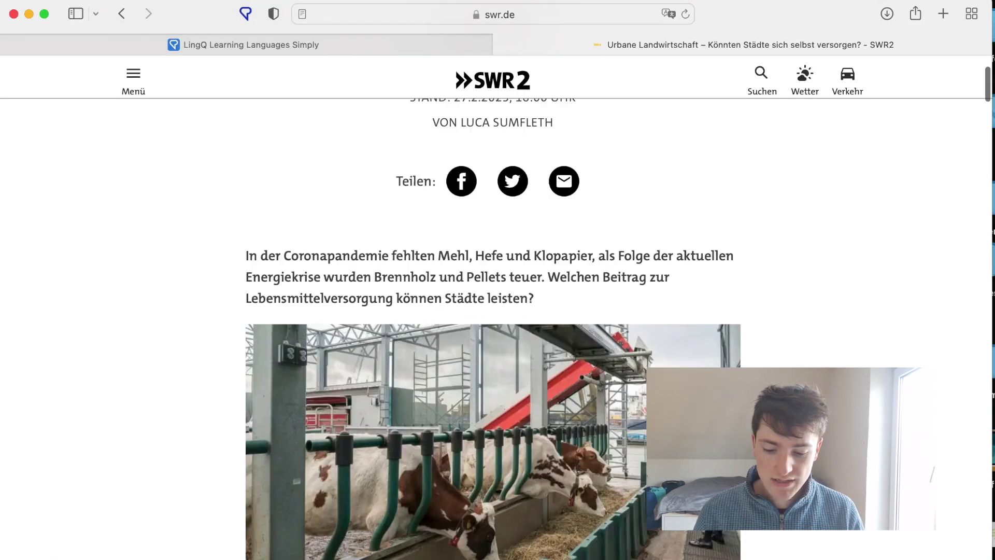
{"action": "scroll", "coordinate": [497, 279], "scroll_direction": "down", "scroll_amount": 10}
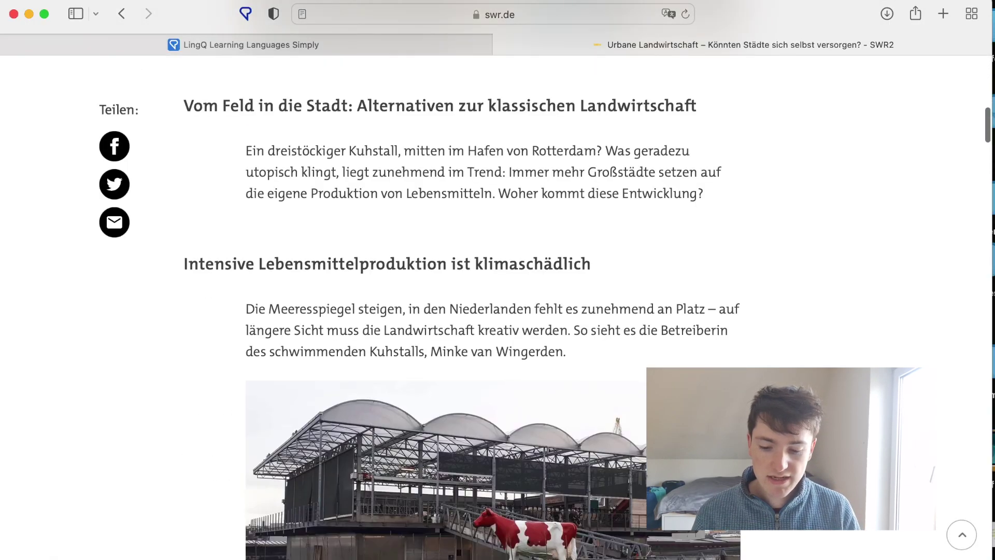
{"action": "scroll", "coordinate": [498, 311], "scroll_direction": "down", "scroll_amount": 13}
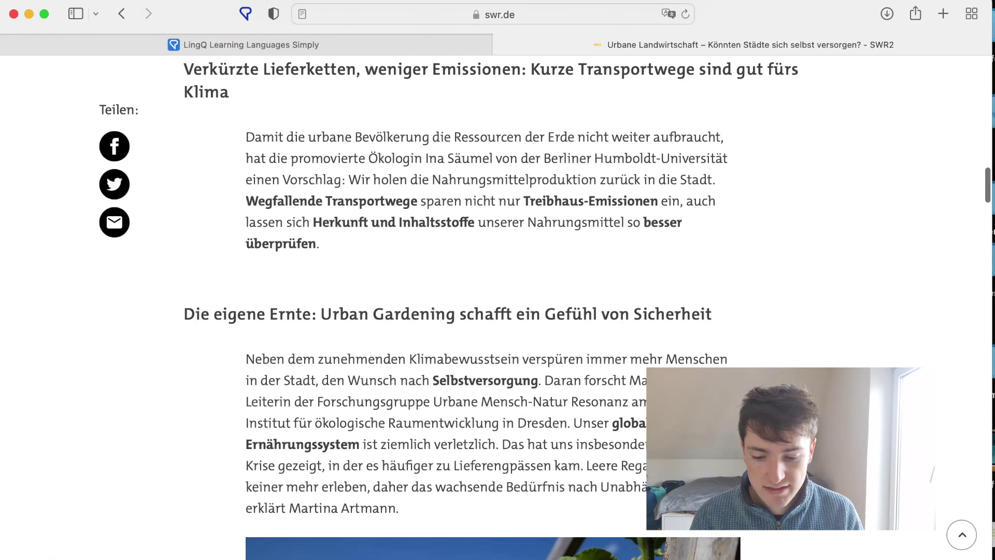
{"action": "scroll", "coordinate": [497, 279], "scroll_direction": "up", "scroll_amount": 20}
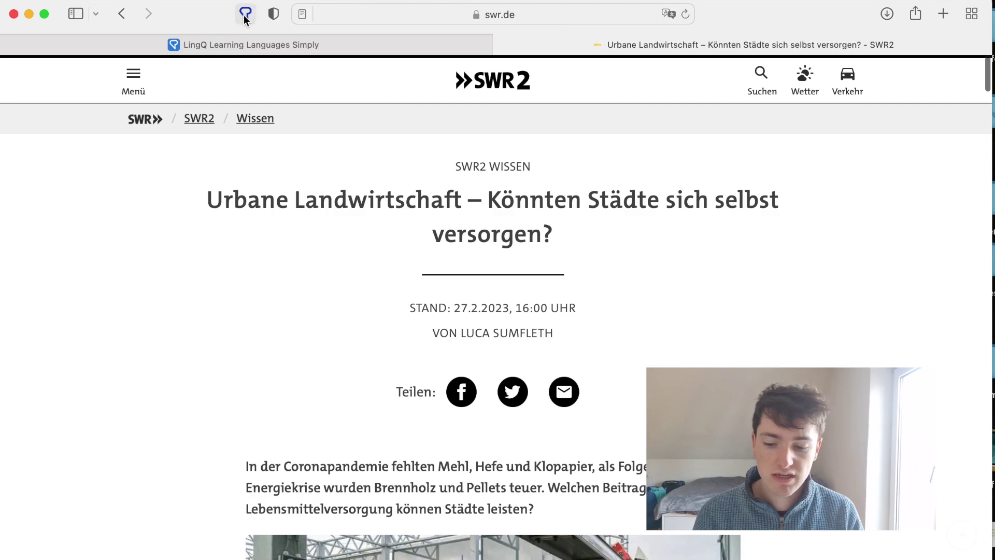
{"action": "left_click", "coordinate": [245, 14]}
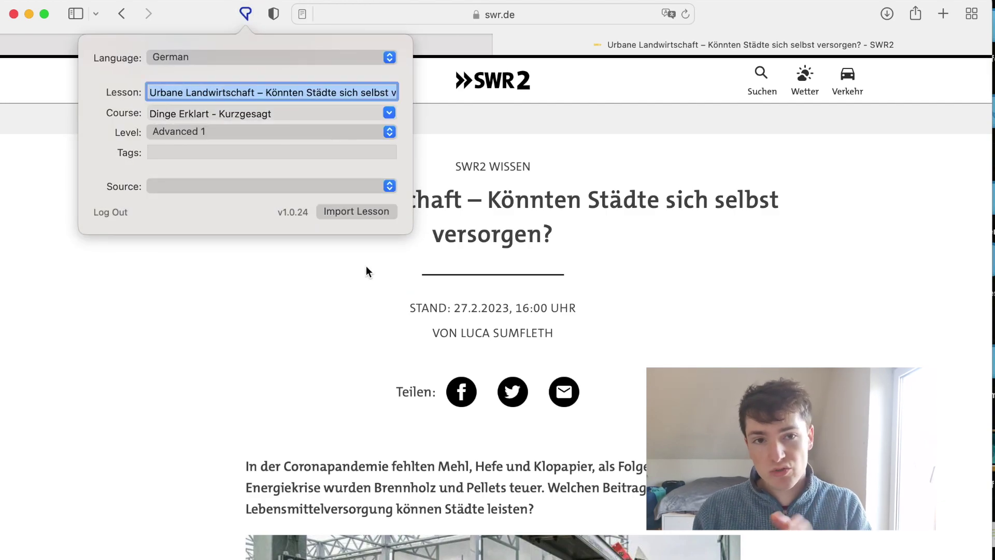
{"action": "key", "text": "Escape"}
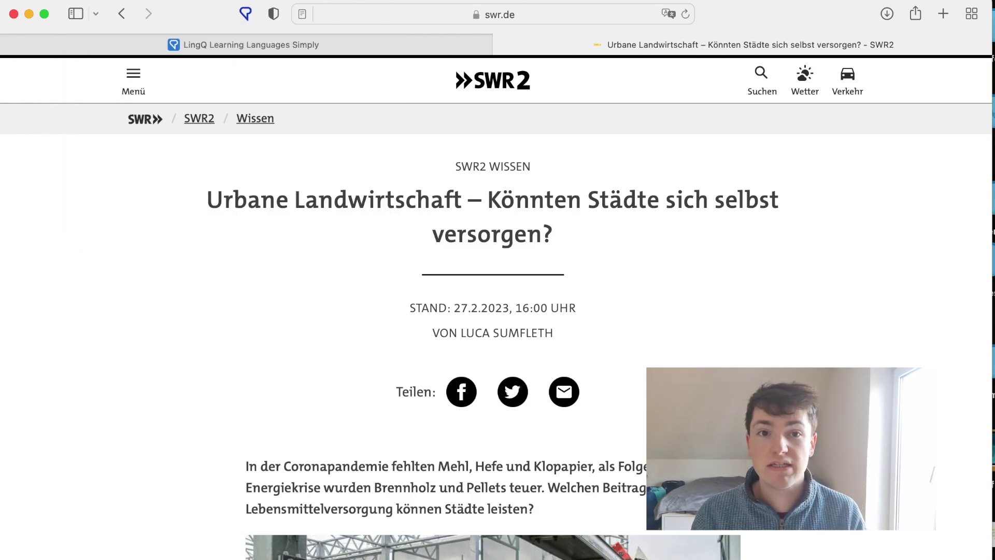
Step: Download the Manuskript zur Sendung from the SWR2 article and check it in the downloads list
{"action": "scroll", "coordinate": [494, 332], "scroll_direction": "down", "scroll_amount": 15}
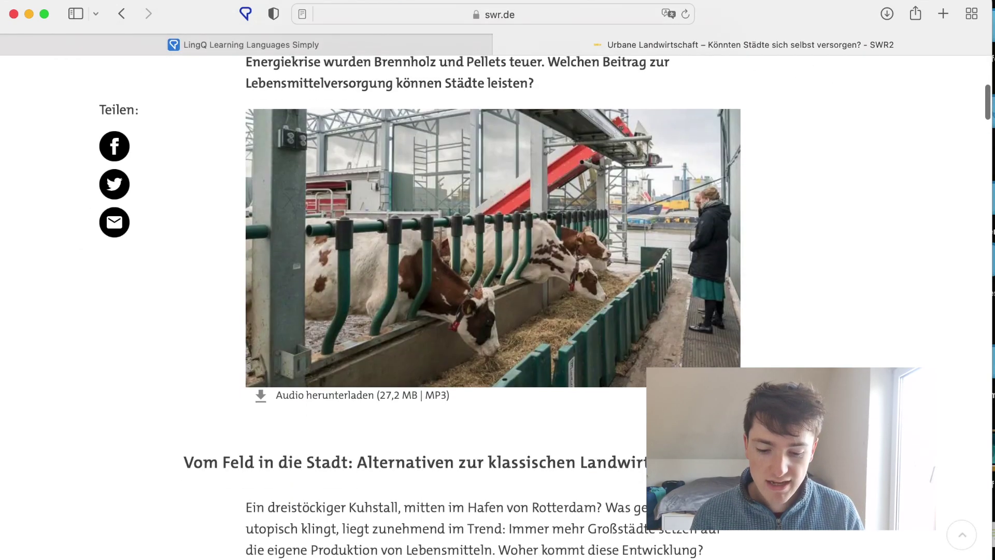
{"action": "scroll", "coordinate": [493, 332], "scroll_direction": "down", "scroll_amount": 20}
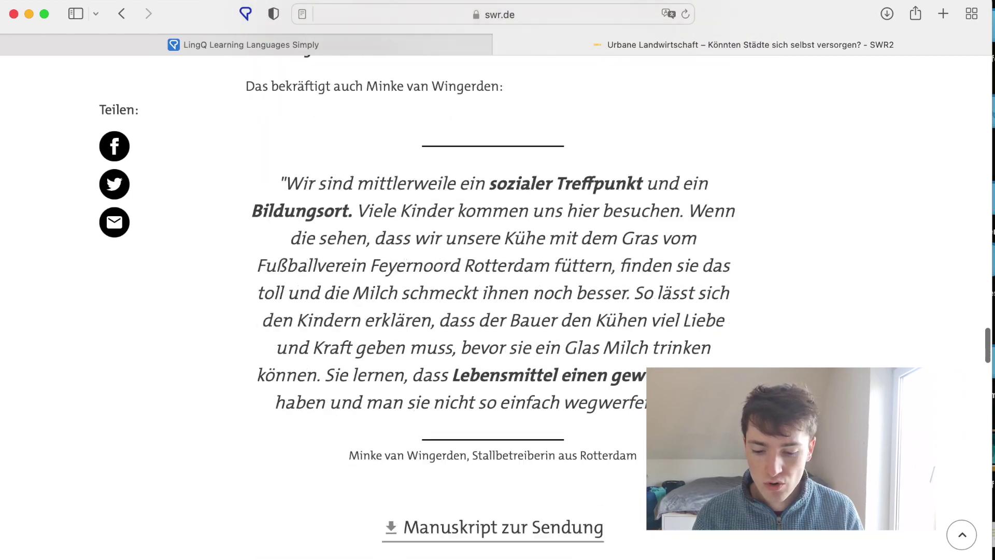
{"action": "scroll", "coordinate": [492, 398], "scroll_direction": "up", "scroll_amount": 10}
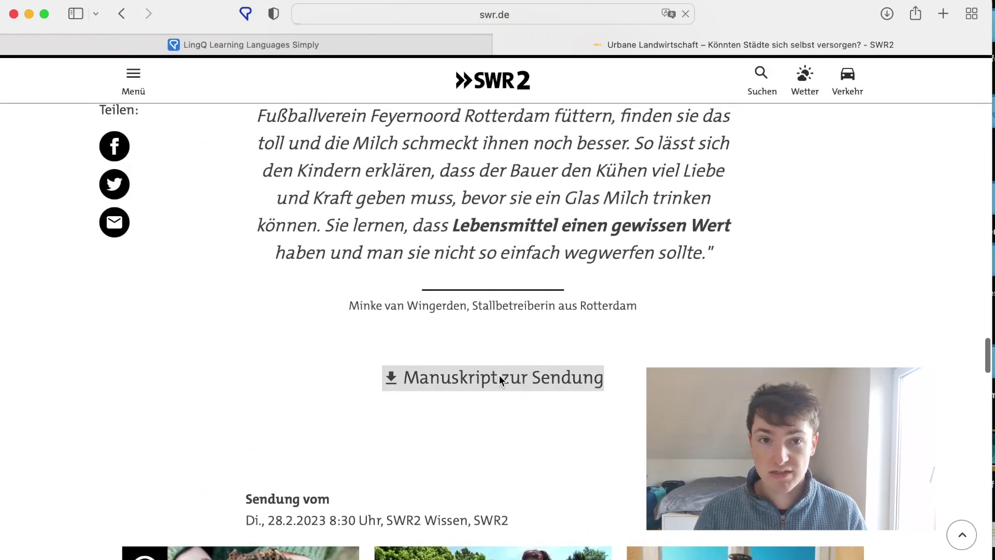
{"action": "left_click", "coordinate": [500, 376]}
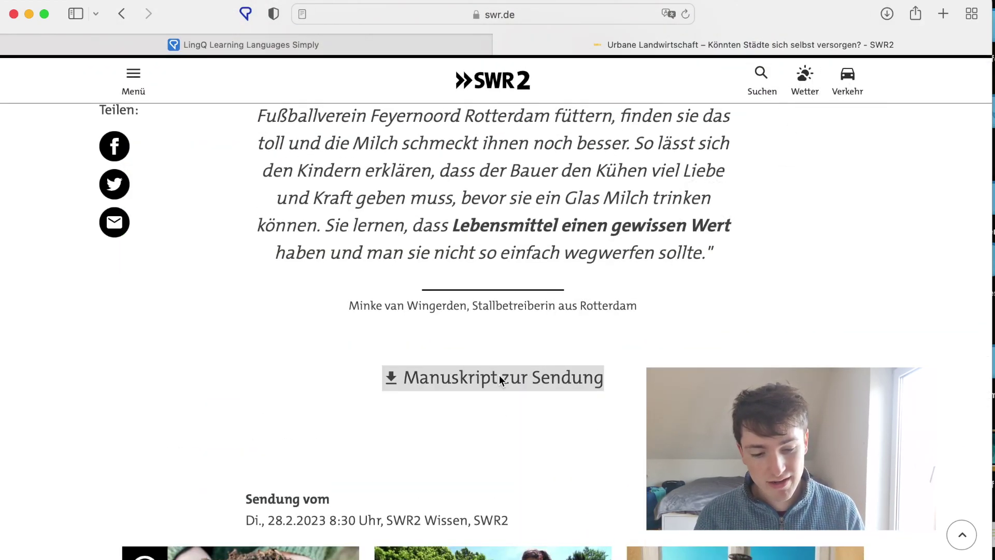
{"action": "left_click", "coordinate": [886, 14]}
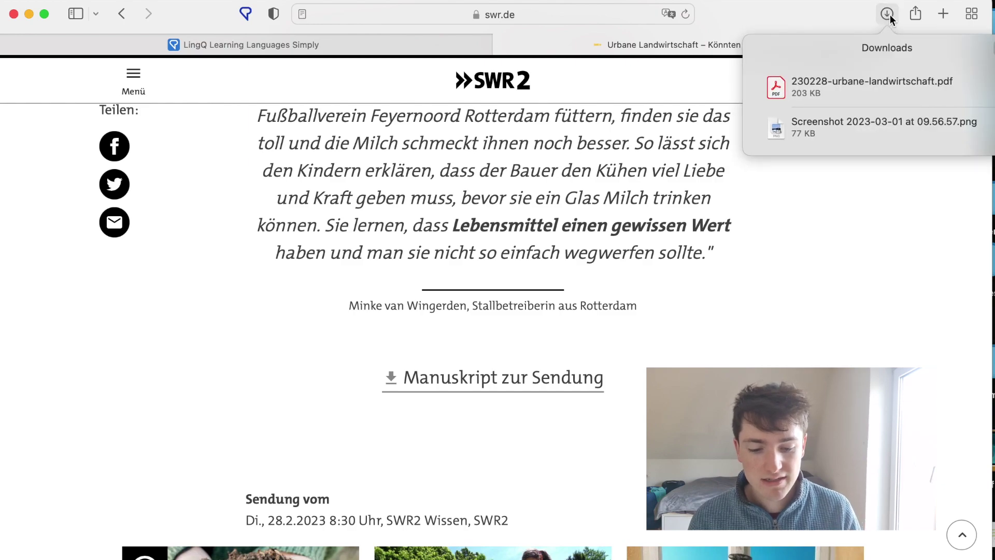
{"action": "left_click", "coordinate": [724, 218]}
Step: Copy the stable operator's quote near the article's end into the input text of the new LingQ lesson
{"action": "scroll", "coordinate": [298, 134], "scroll_direction": "up", "scroll_amount": 2}
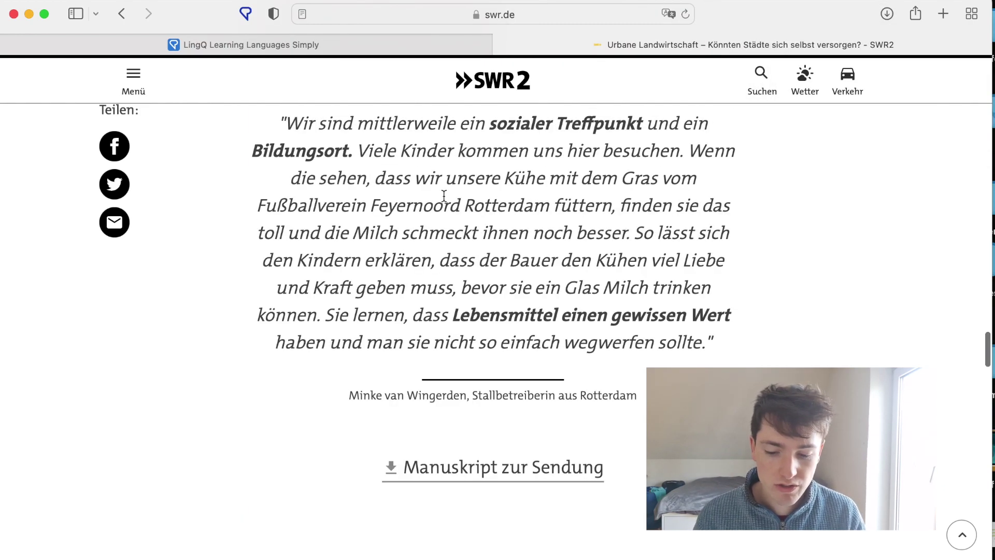
{"action": "left_click_drag", "start_coordinate": [280, 125], "coordinate": [714, 358]}
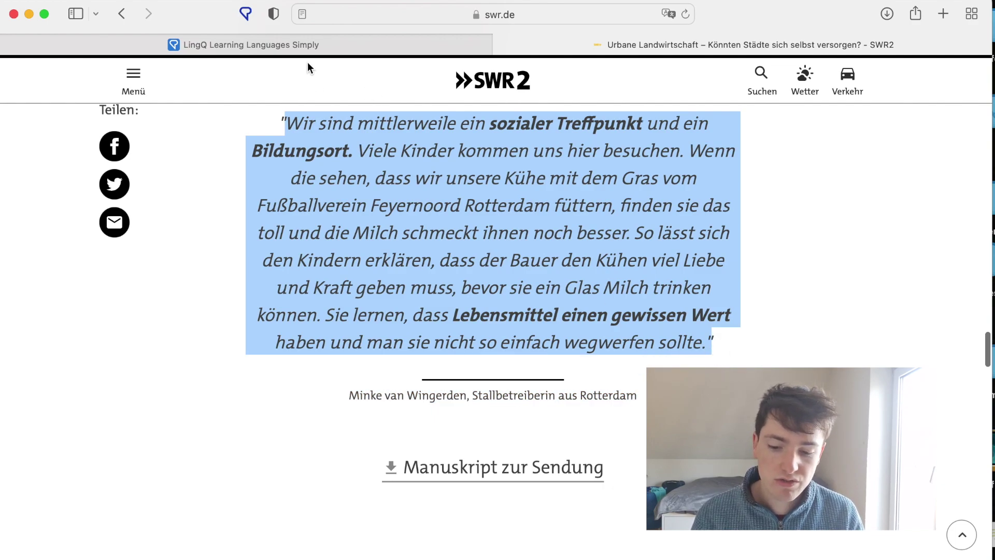
{"action": "left_click", "coordinate": [315, 47]}
{"action": "left_click", "coordinate": [389, 335]}
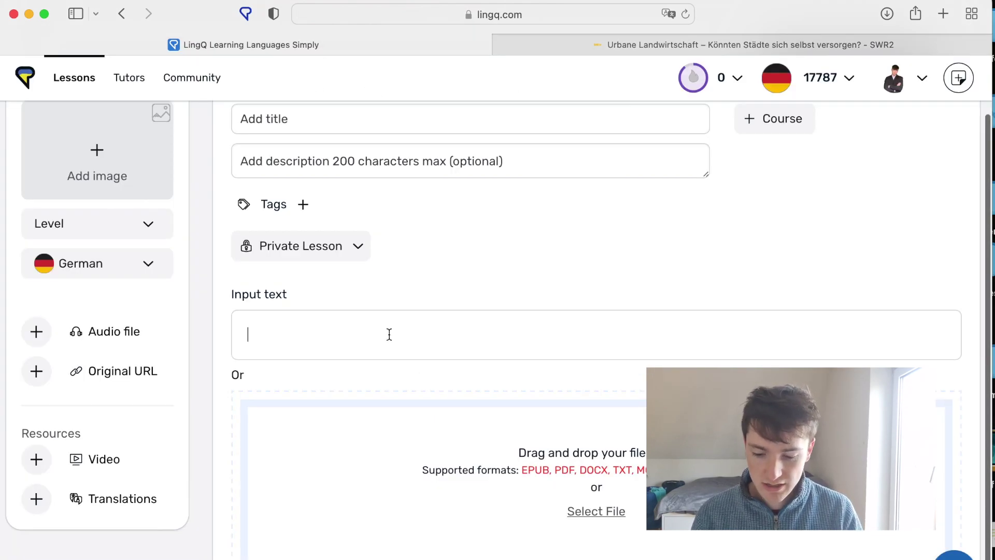
{"action": "key", "text": "super+v"}
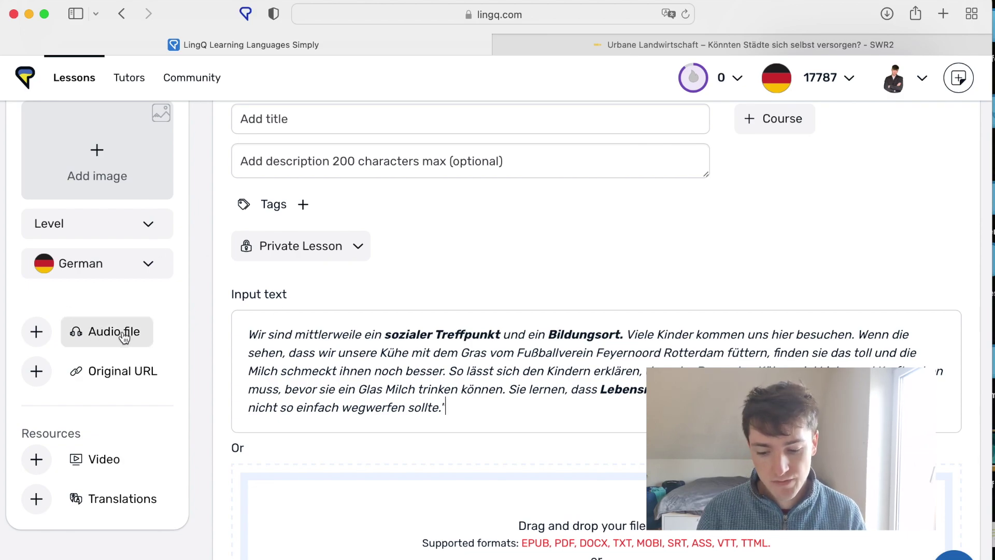
Step: Look through the topic list of the LingQ German Grammar Guide
{"action": "scroll", "coordinate": [757, 200], "scroll_direction": "up", "scroll_amount": 2}
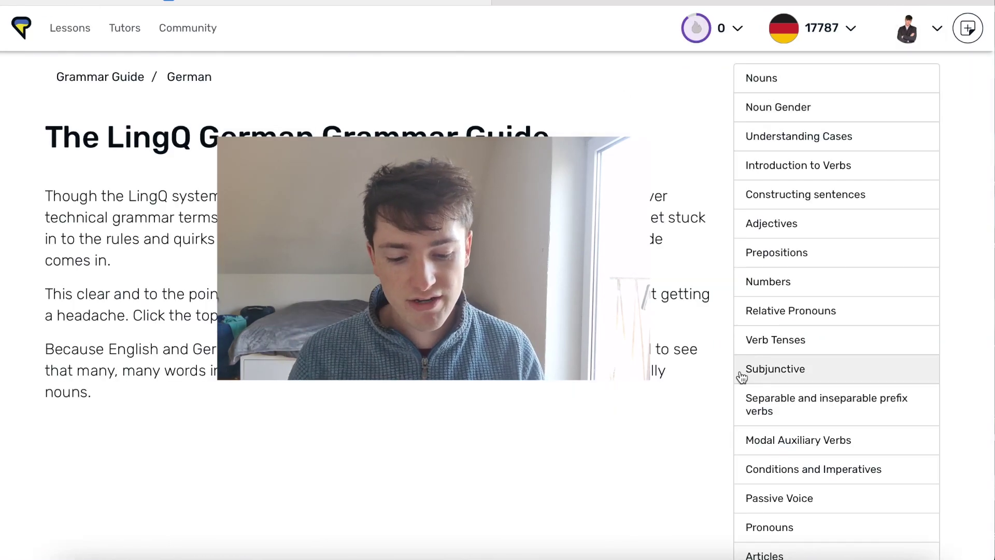
{"action": "scroll", "coordinate": [690, 418], "scroll_direction": "down", "scroll_amount": 5}
{"action": "scroll", "coordinate": [691, 421], "scroll_direction": "up", "scroll_amount": 5}
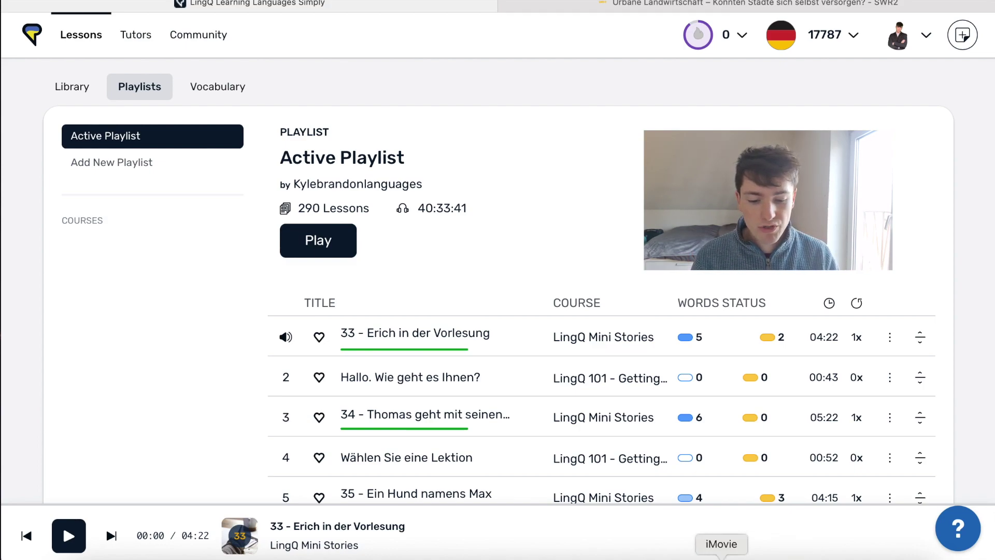
Step: Look through the lessons in the Active Playlist and return to its beginning
{"action": "scroll", "coordinate": [497, 495], "scroll_direction": "down", "scroll_amount": 2}
{"action": "scroll", "coordinate": [739, 280], "scroll_direction": "down", "scroll_amount": 20}
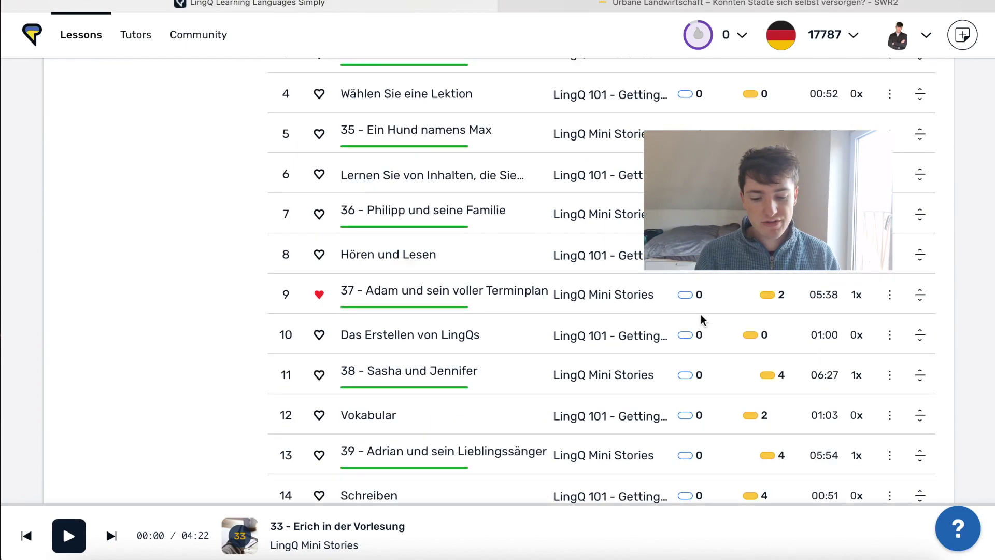
{"action": "scroll", "coordinate": [701, 315], "scroll_direction": "down", "scroll_amount": 3}
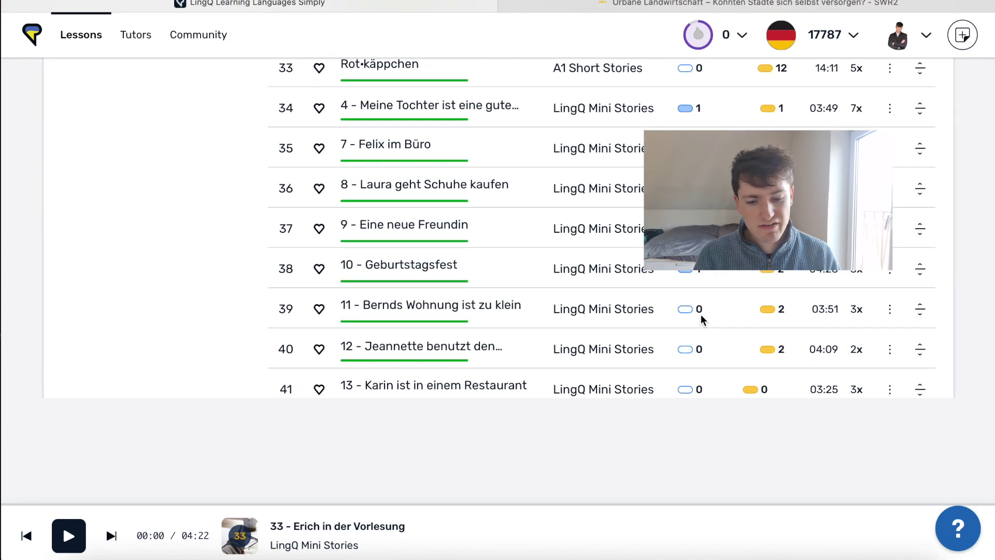
{"action": "scroll", "coordinate": [701, 319], "scroll_direction": "up", "scroll_amount": 20}
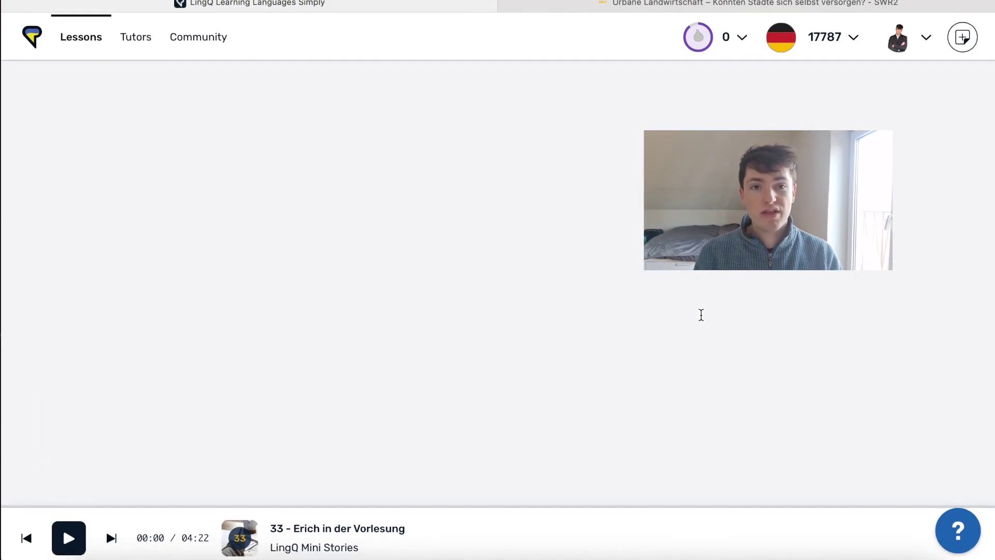